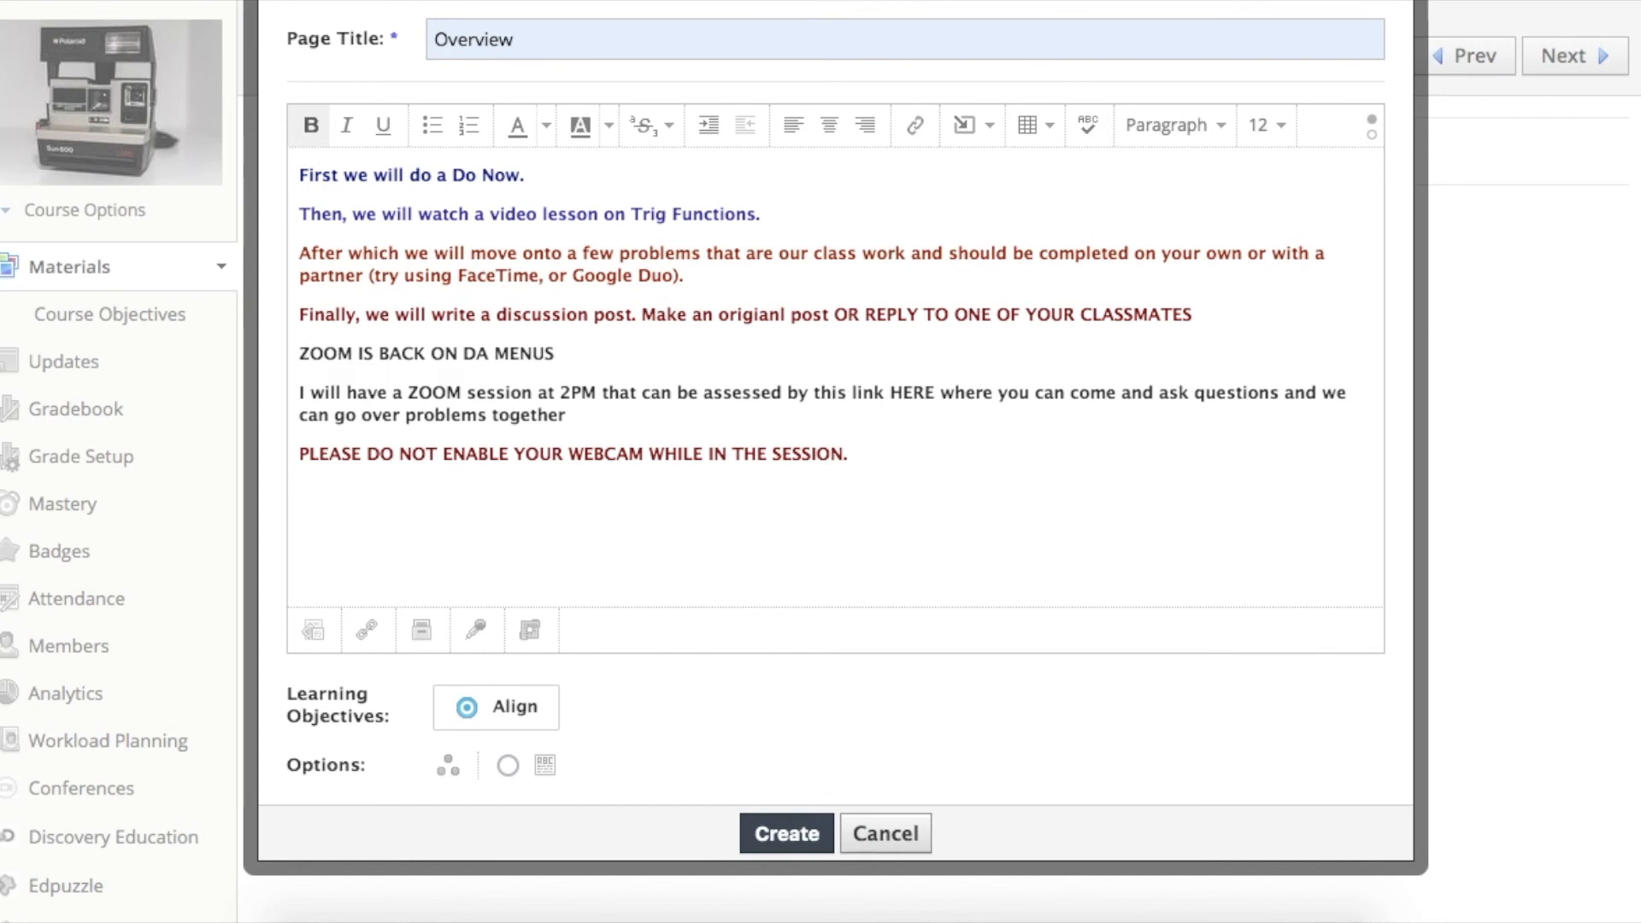
Open Zoom's Schedule a Meeting page in a new browser tab.
key(super+t)
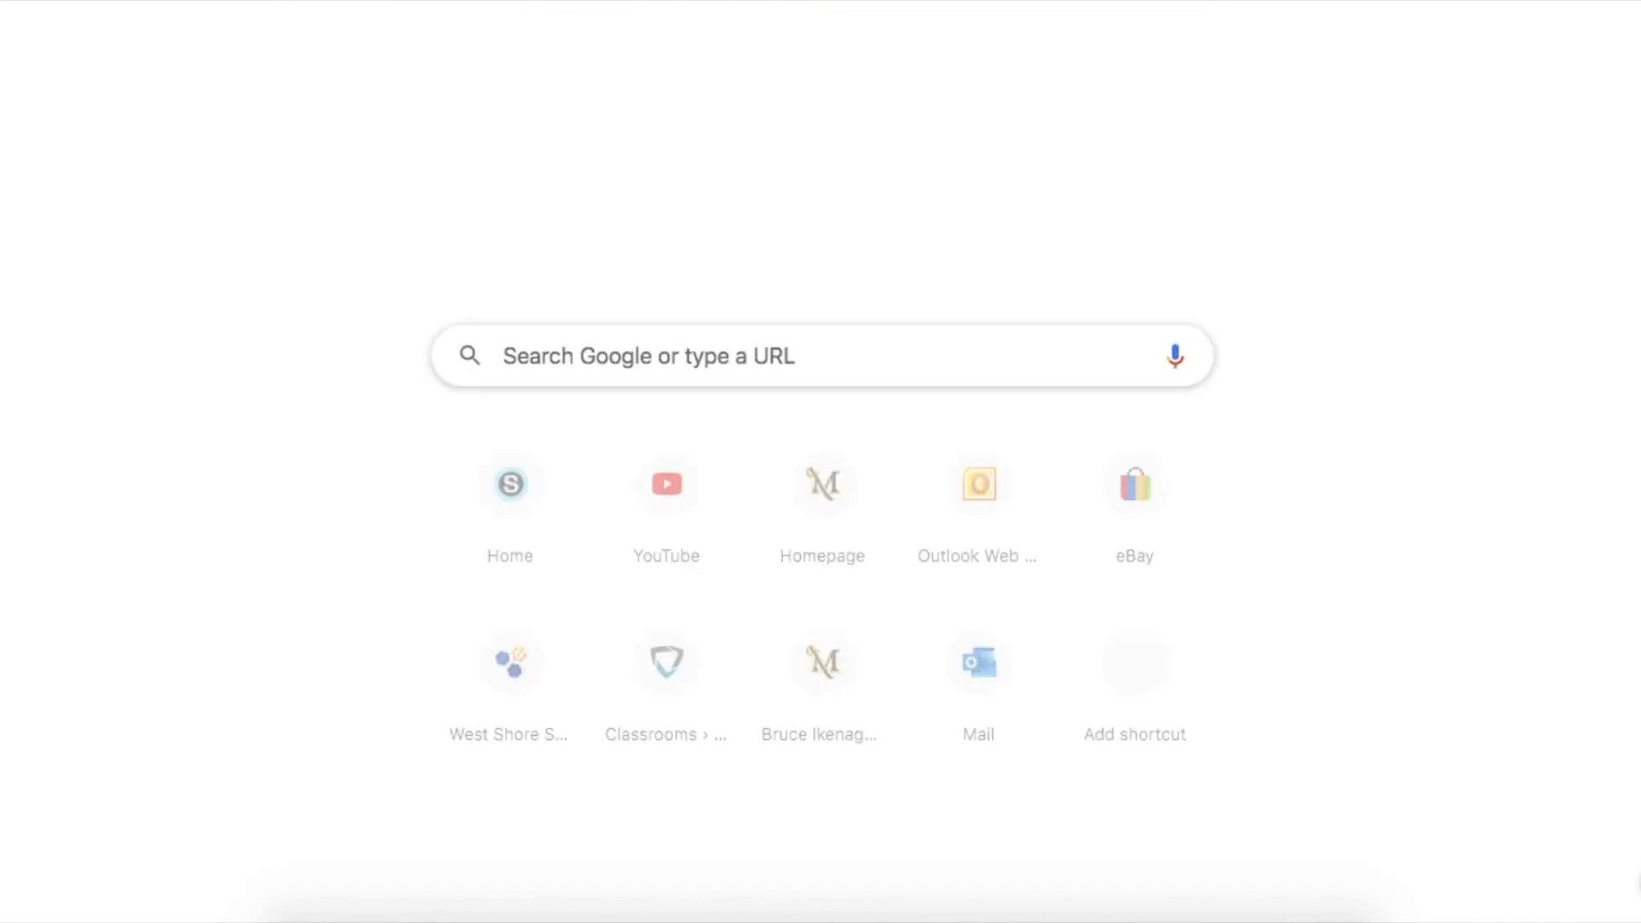
text(zoom)
key(Return)
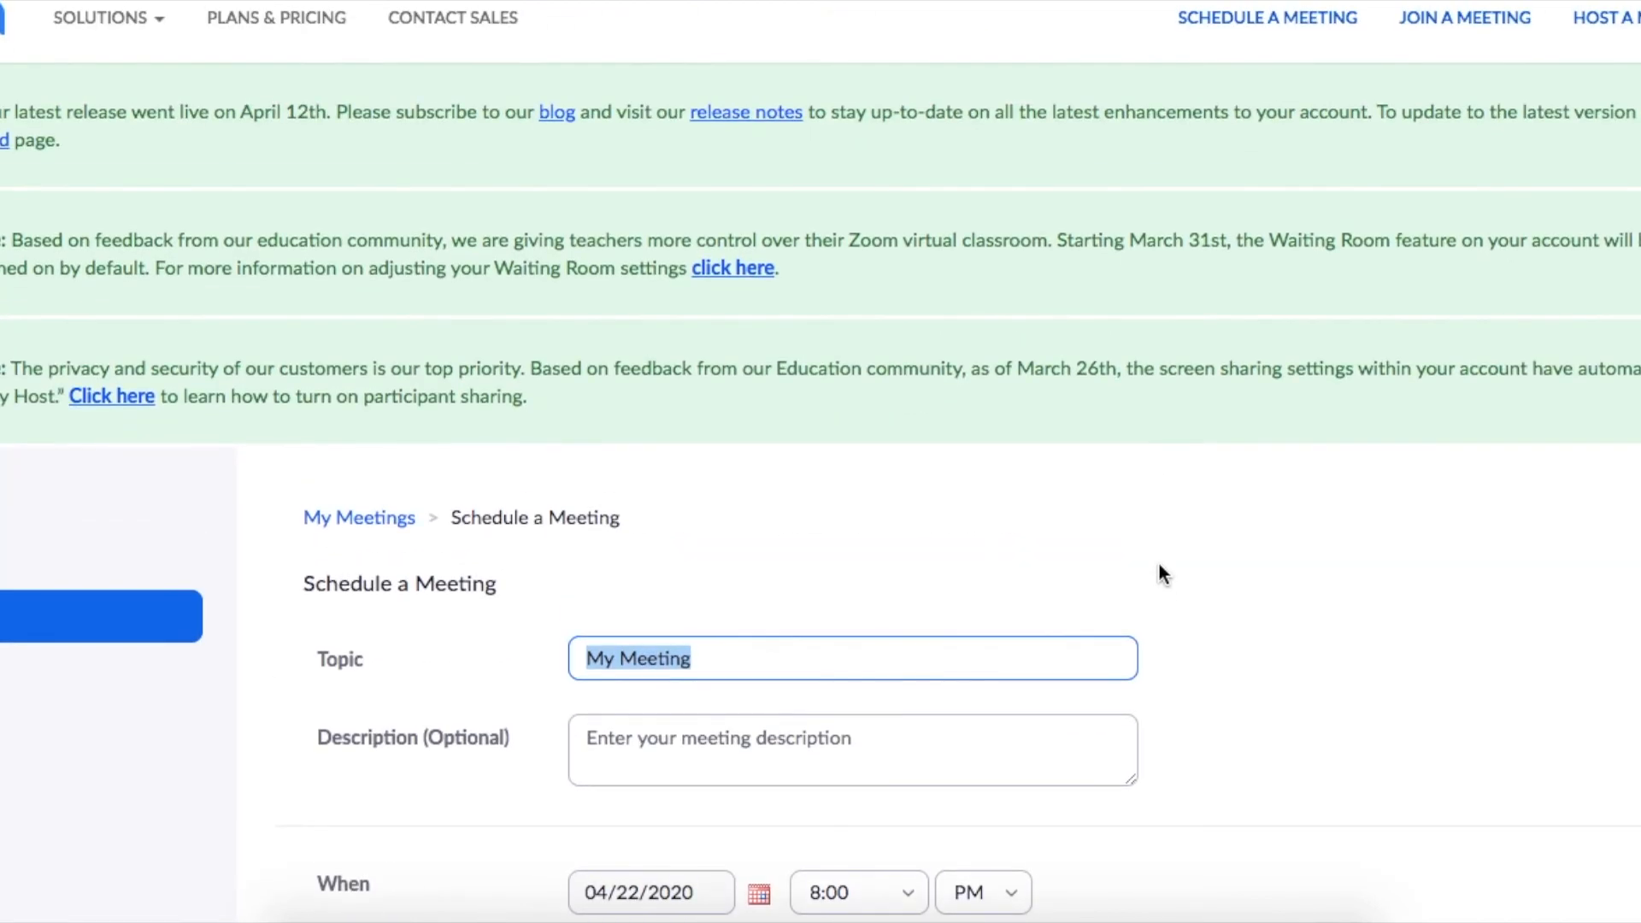
Schedule a meeting with the topic "april 23rd" for April 23, 2020 at 2:00 PM and save it.
scroll(1159, 567, down, 3)
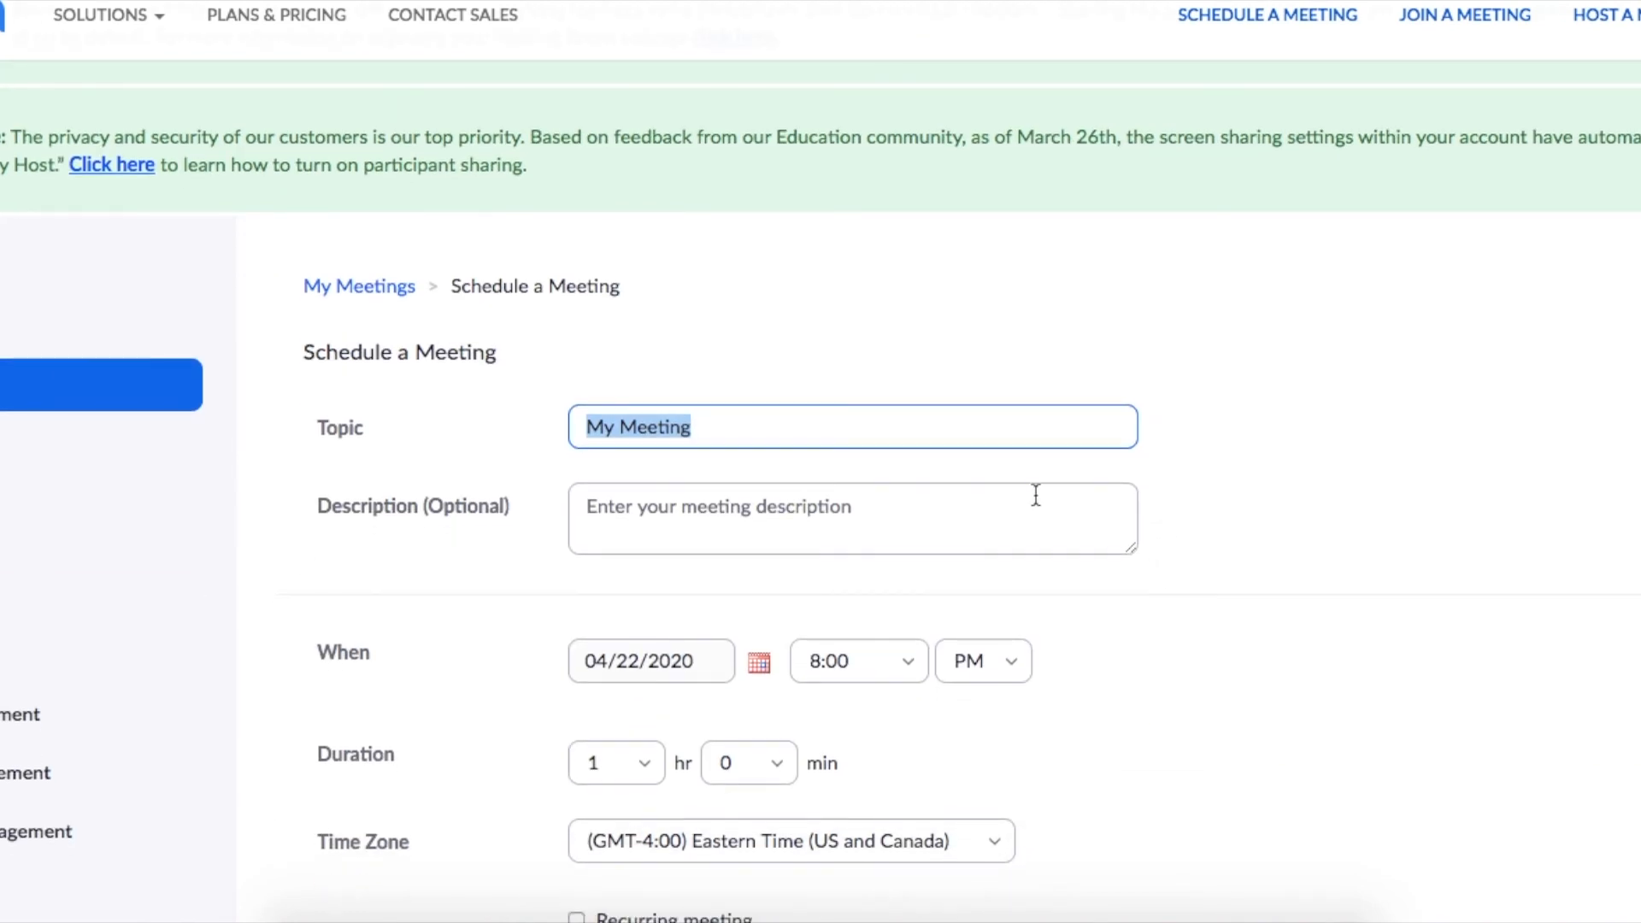
text(apriu)
key(BackSpace)
text(l)
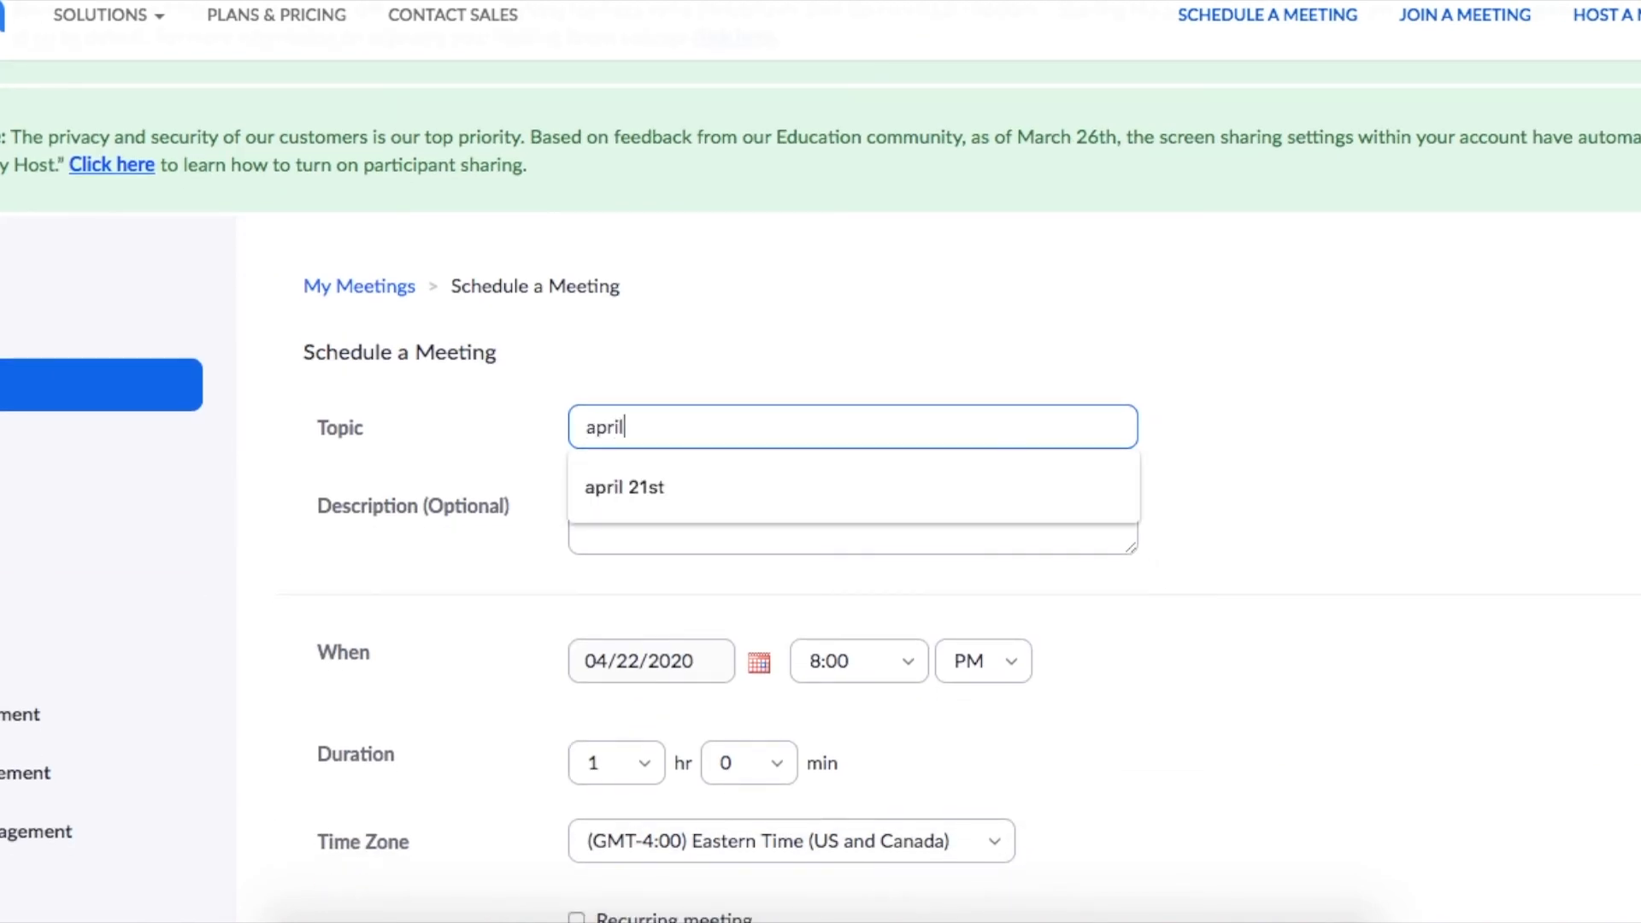
text( 23)
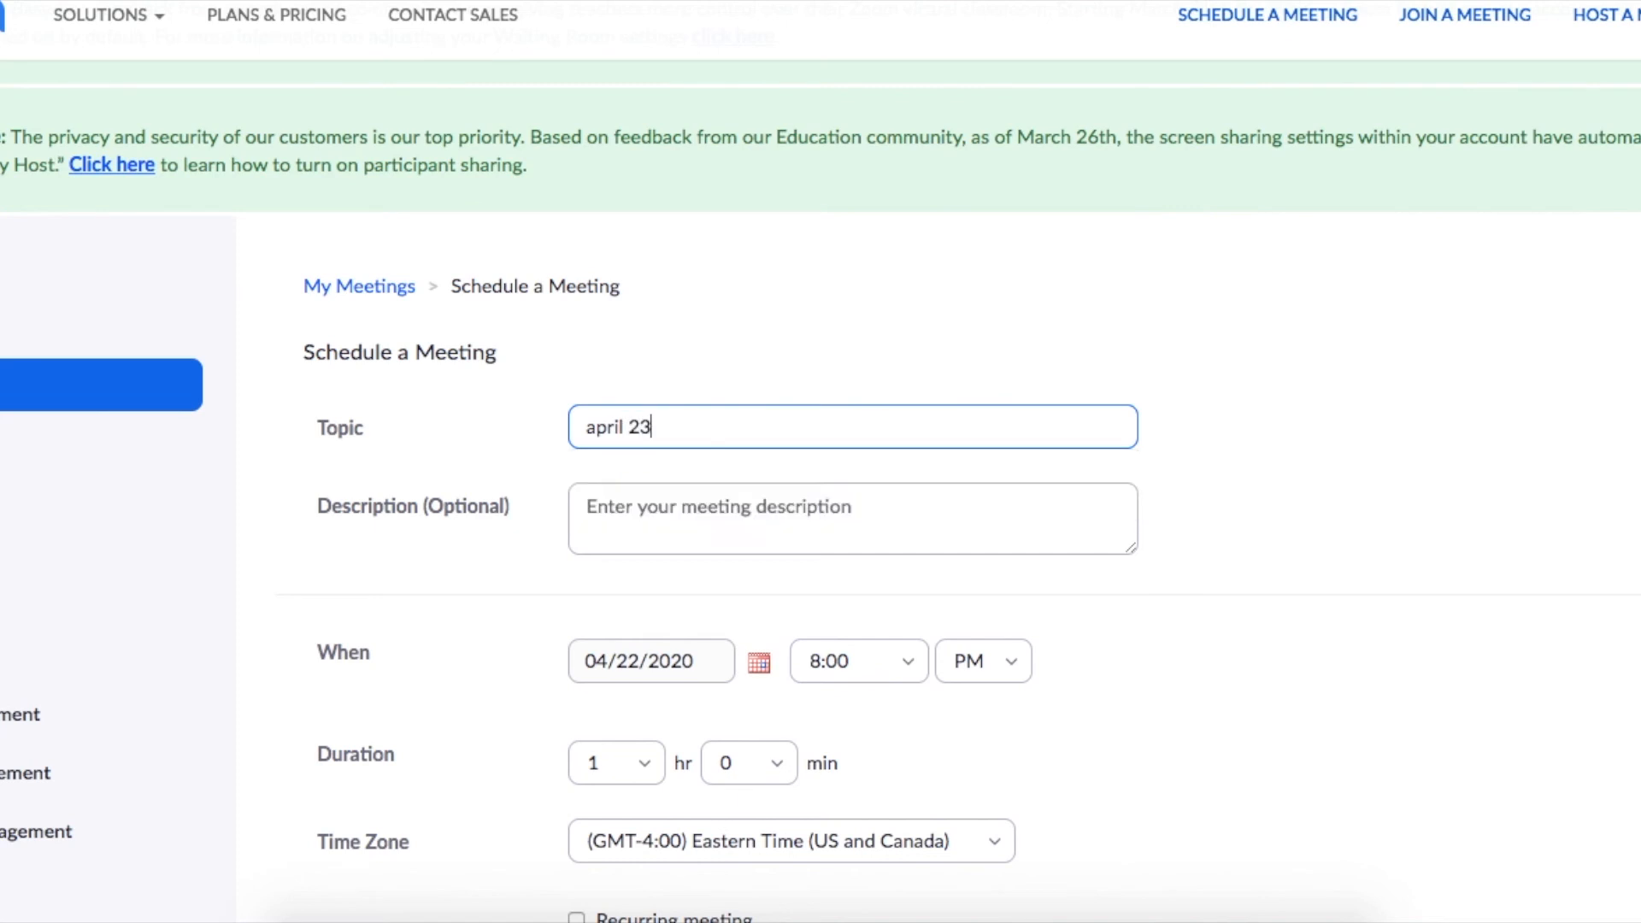
text(rd)
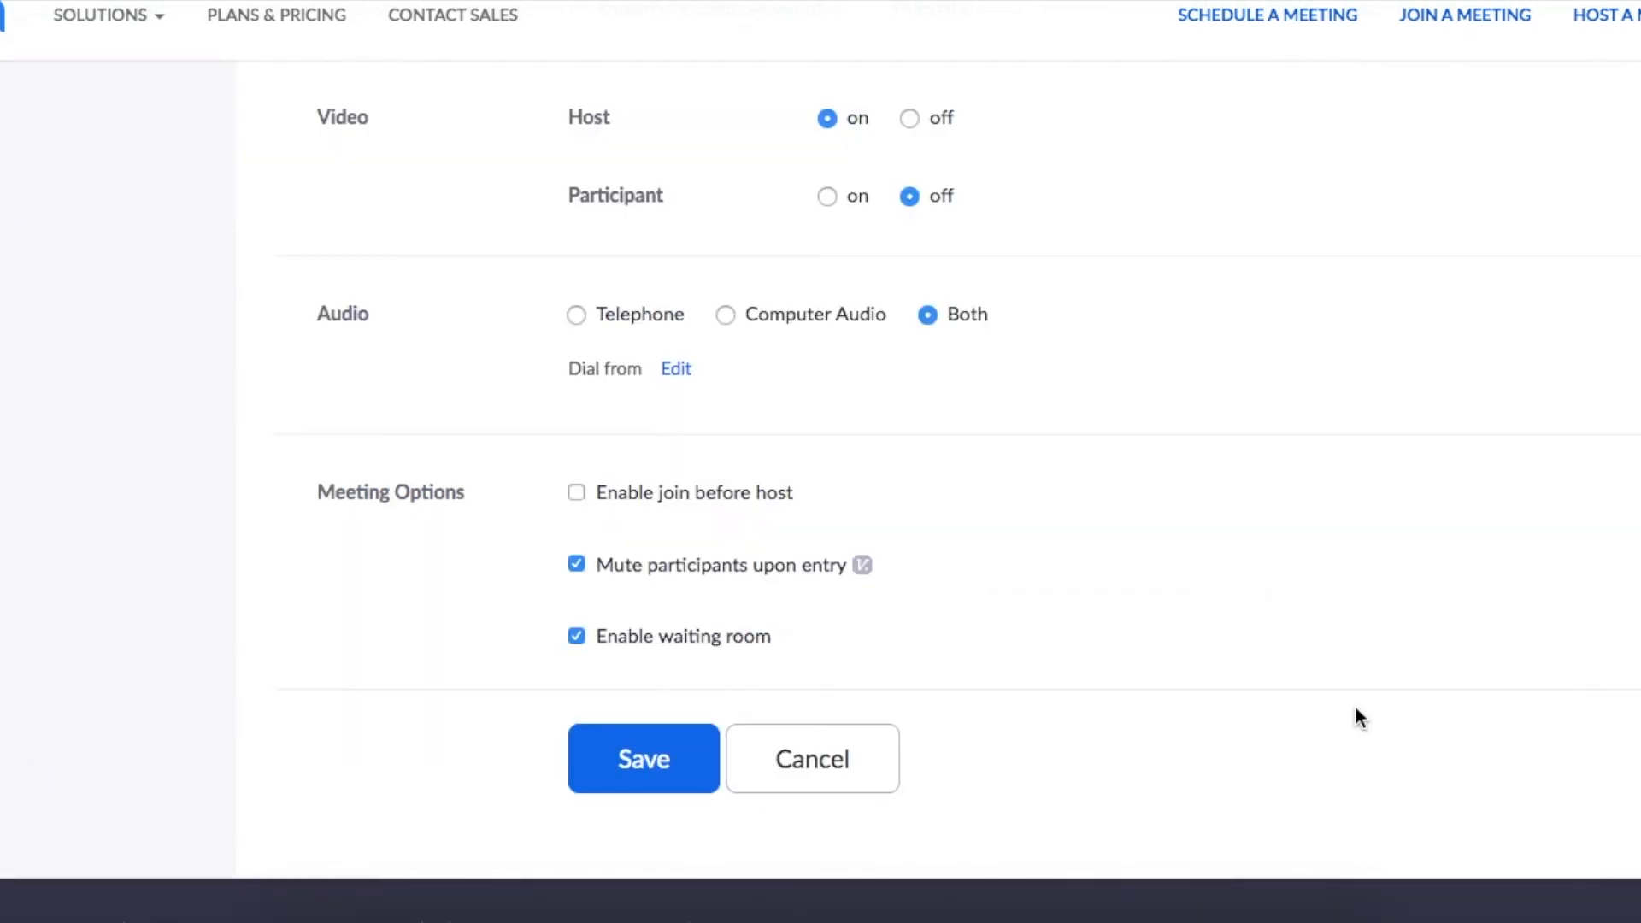
click(629, 771)
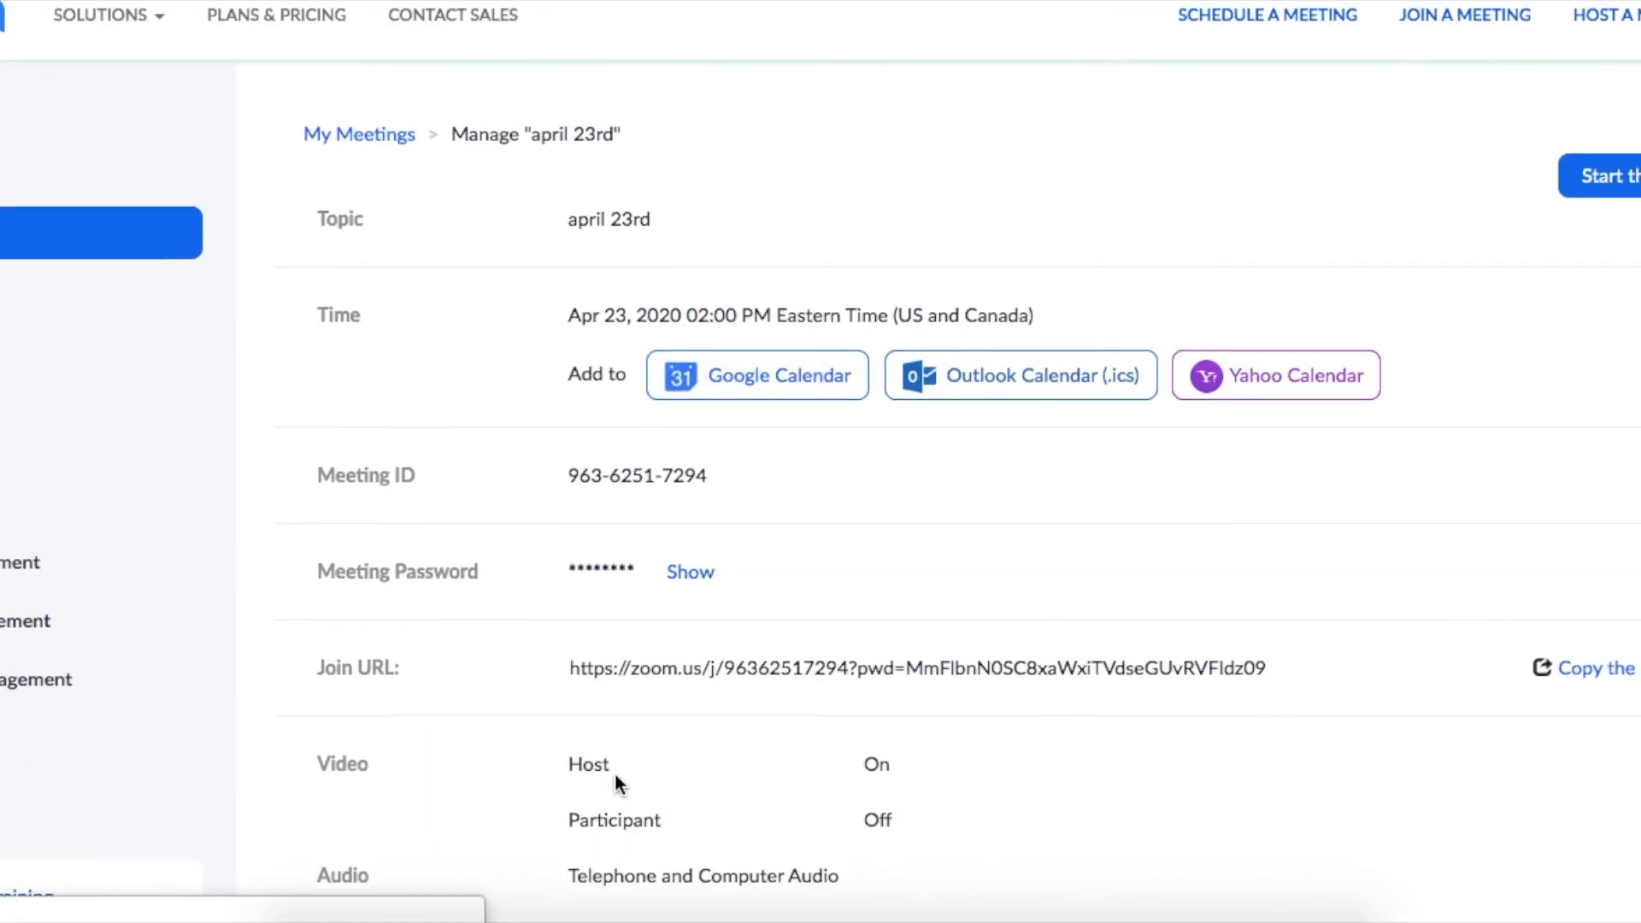
Copy the saved meeting's full join URL.
drag(570, 672, 1263, 672)
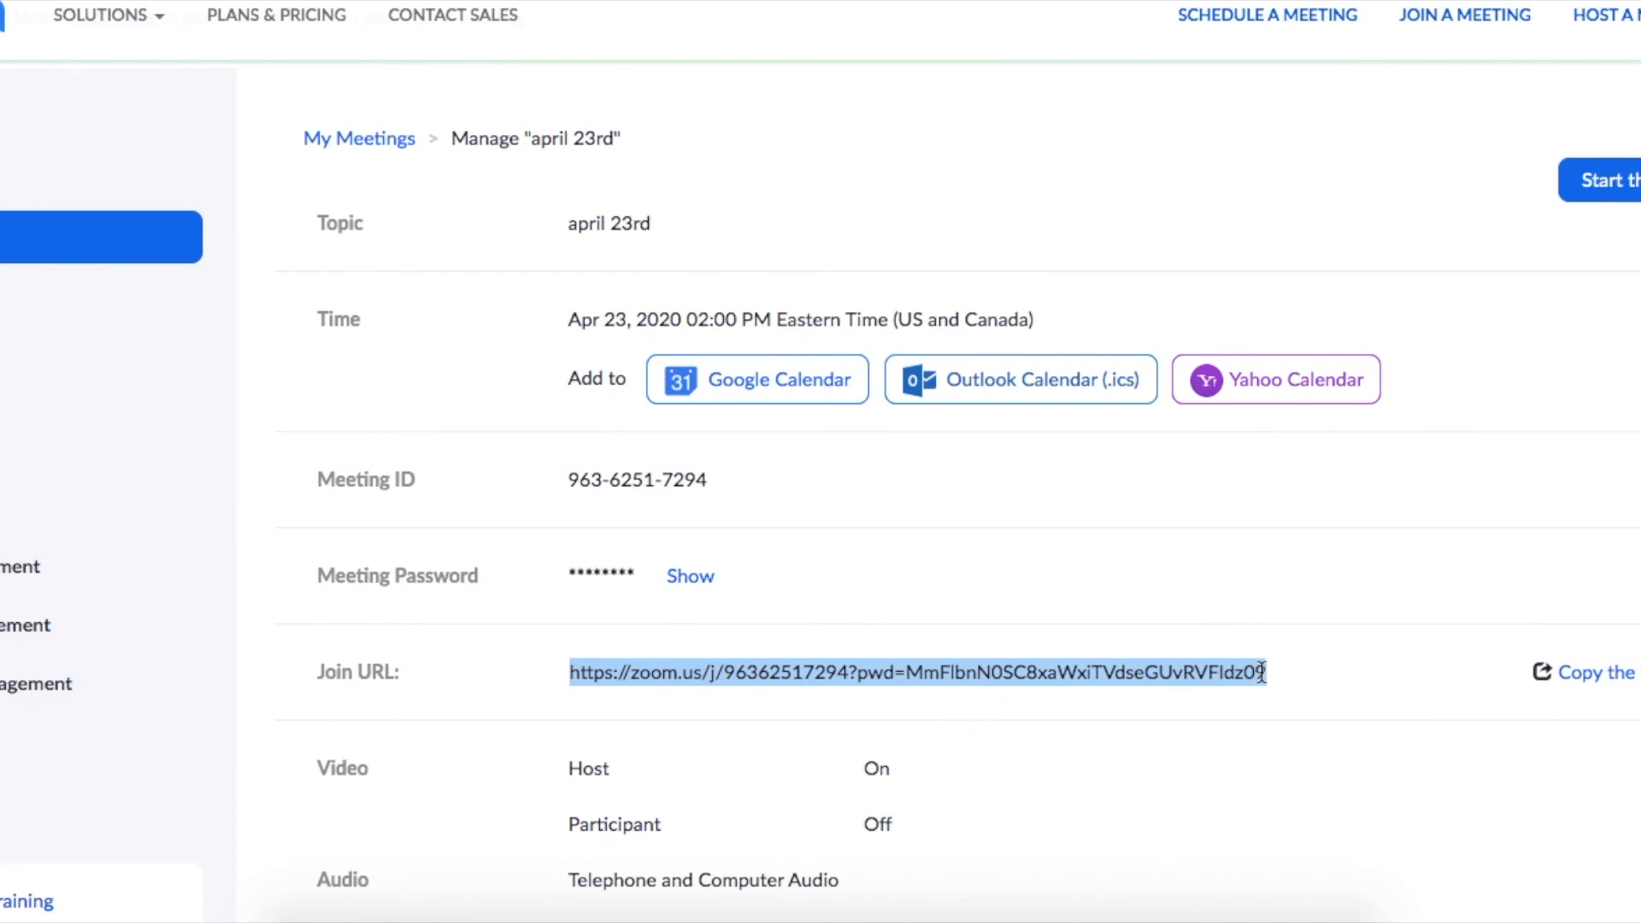
right_click(1262, 673)
click(1263, 681)
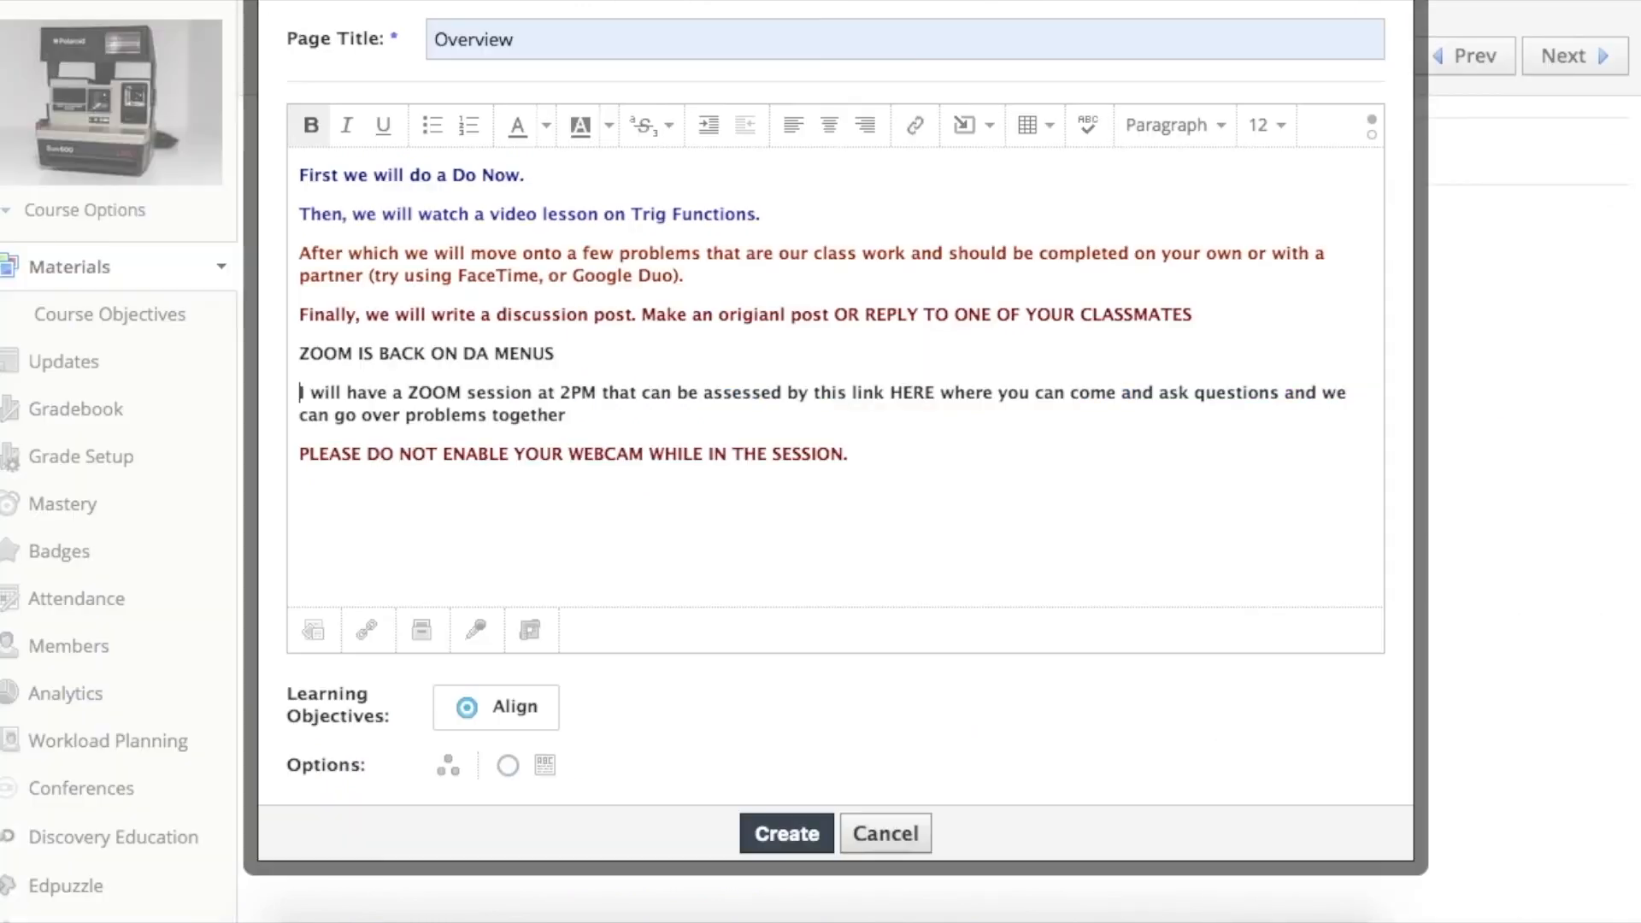
Back in Schoology, link the word HERE in the Overview text to the copied join URL and create the page.
double_click(918, 394)
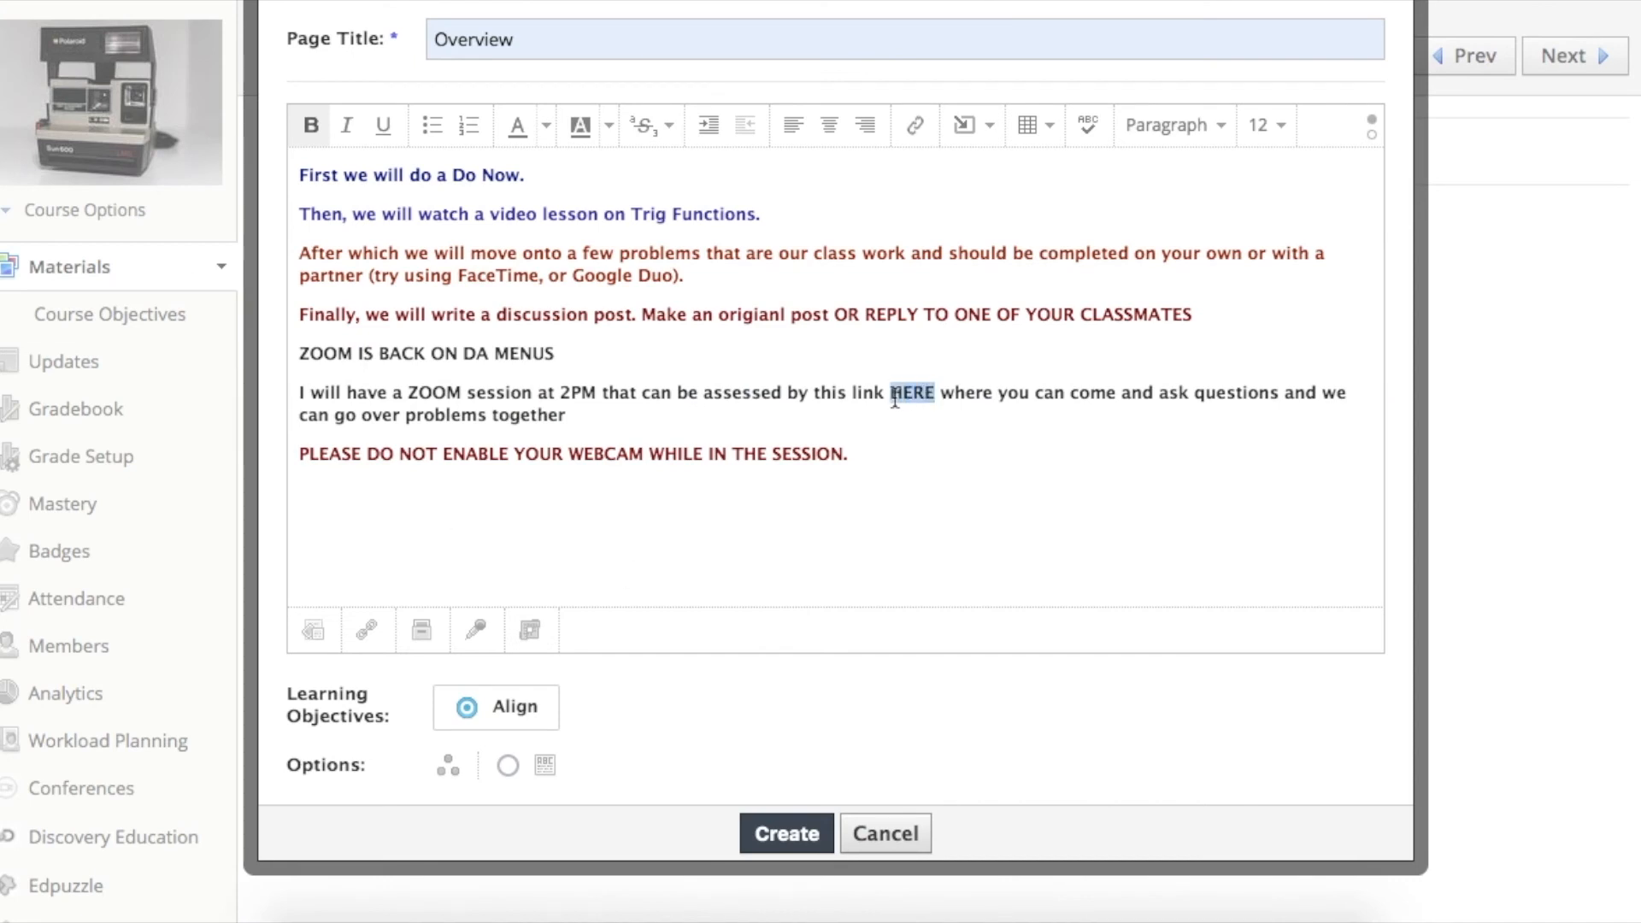
click(963, 141)
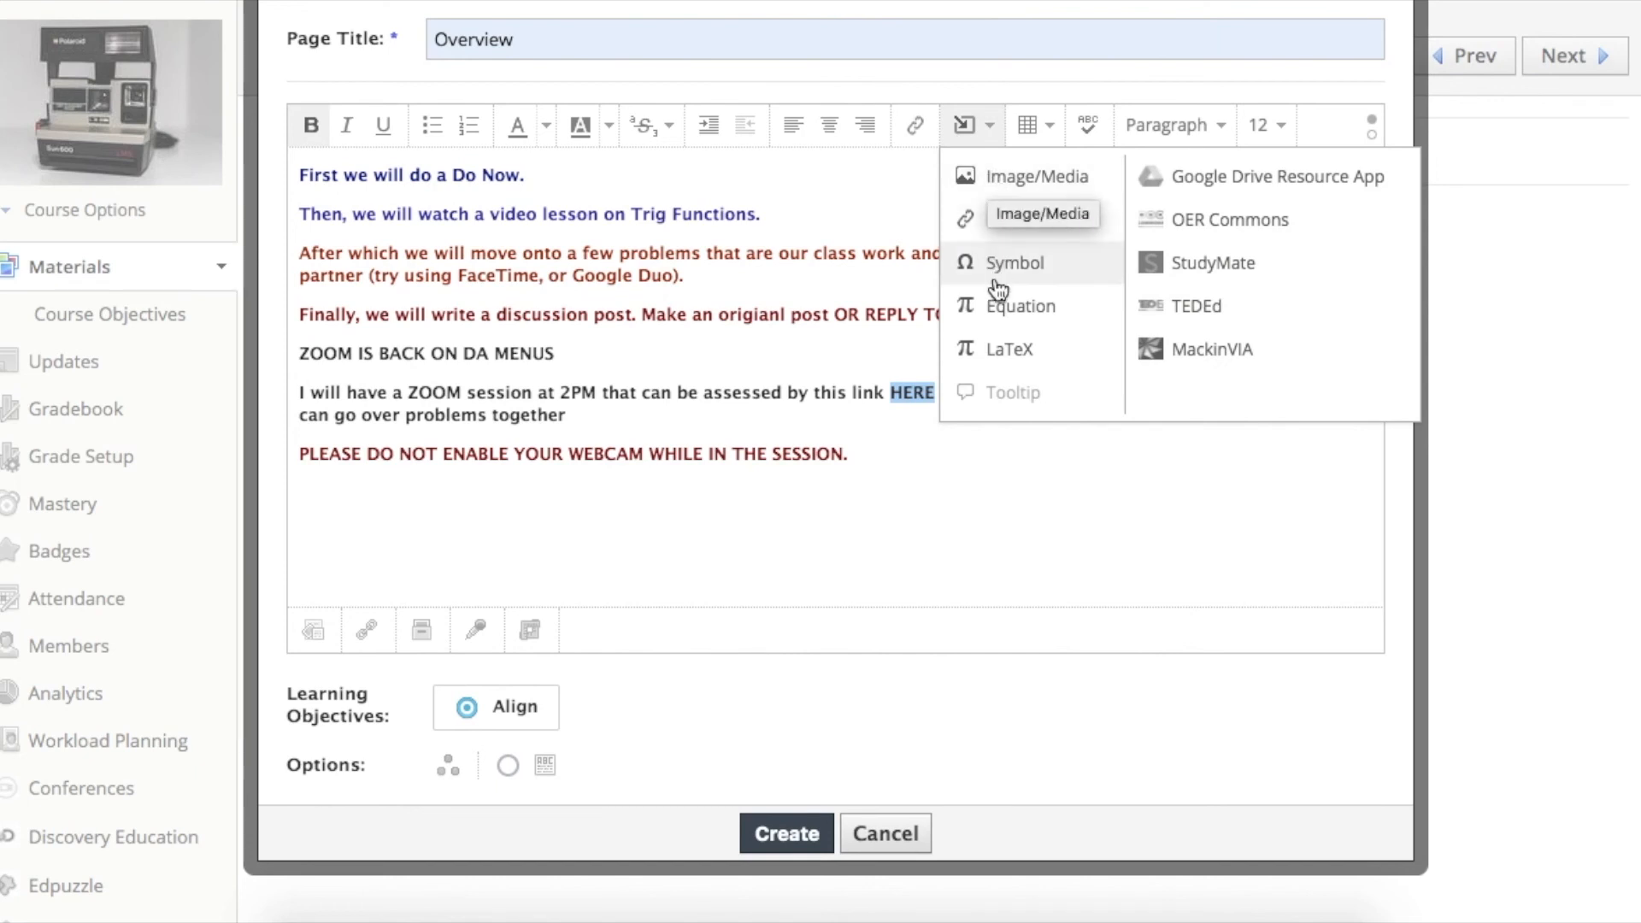
click(1015, 236)
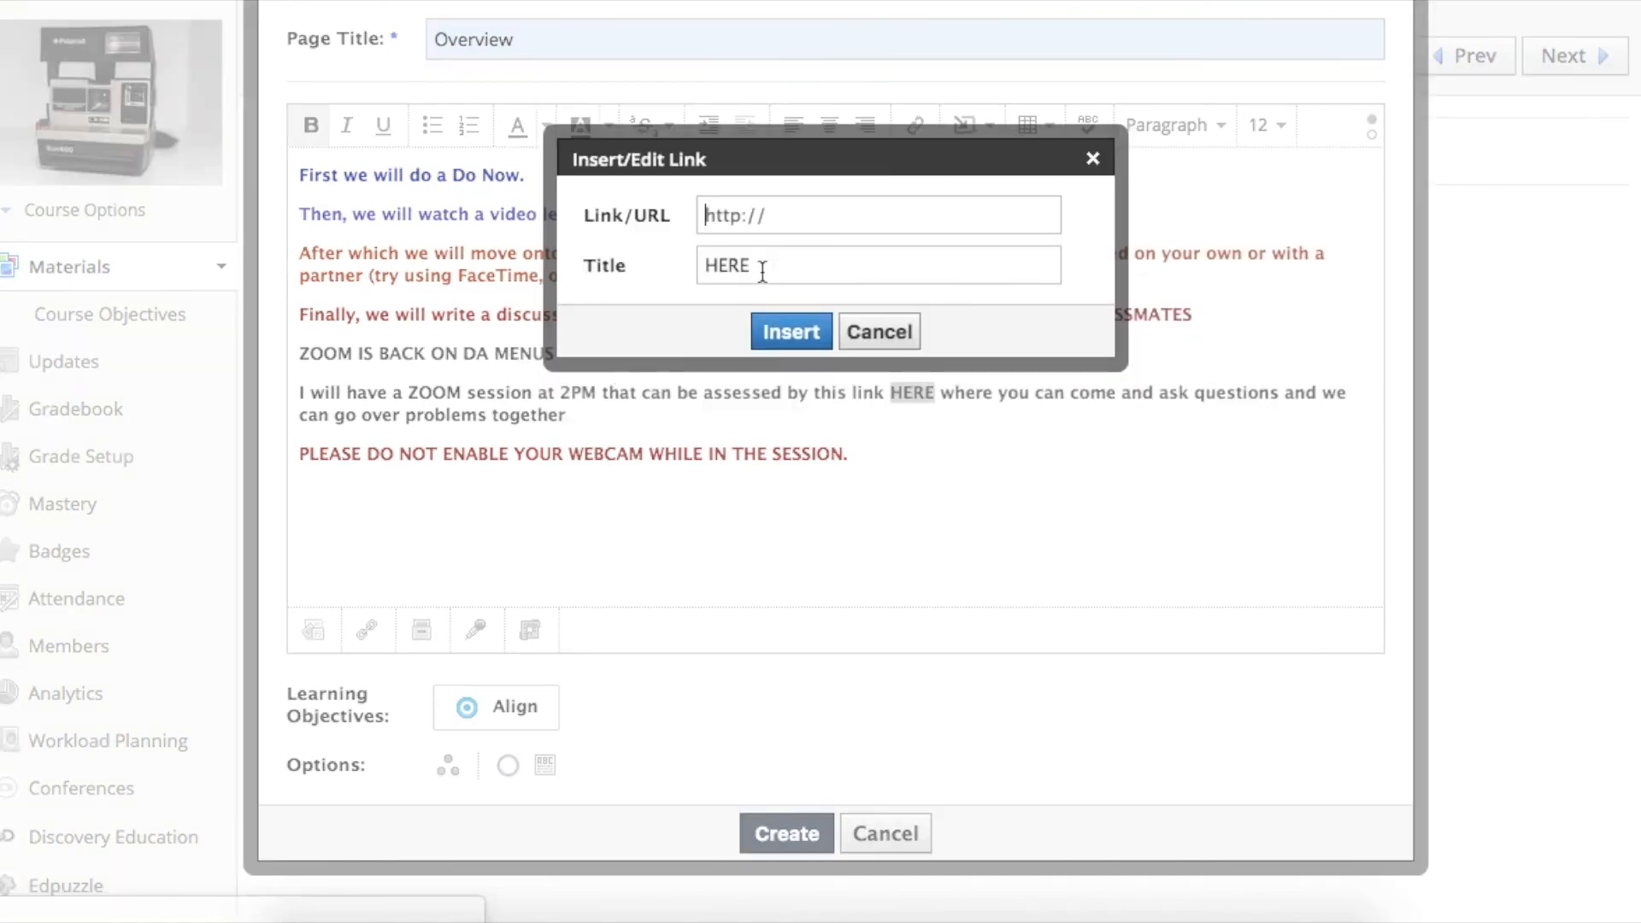
right_click(796, 219)
click(878, 398)
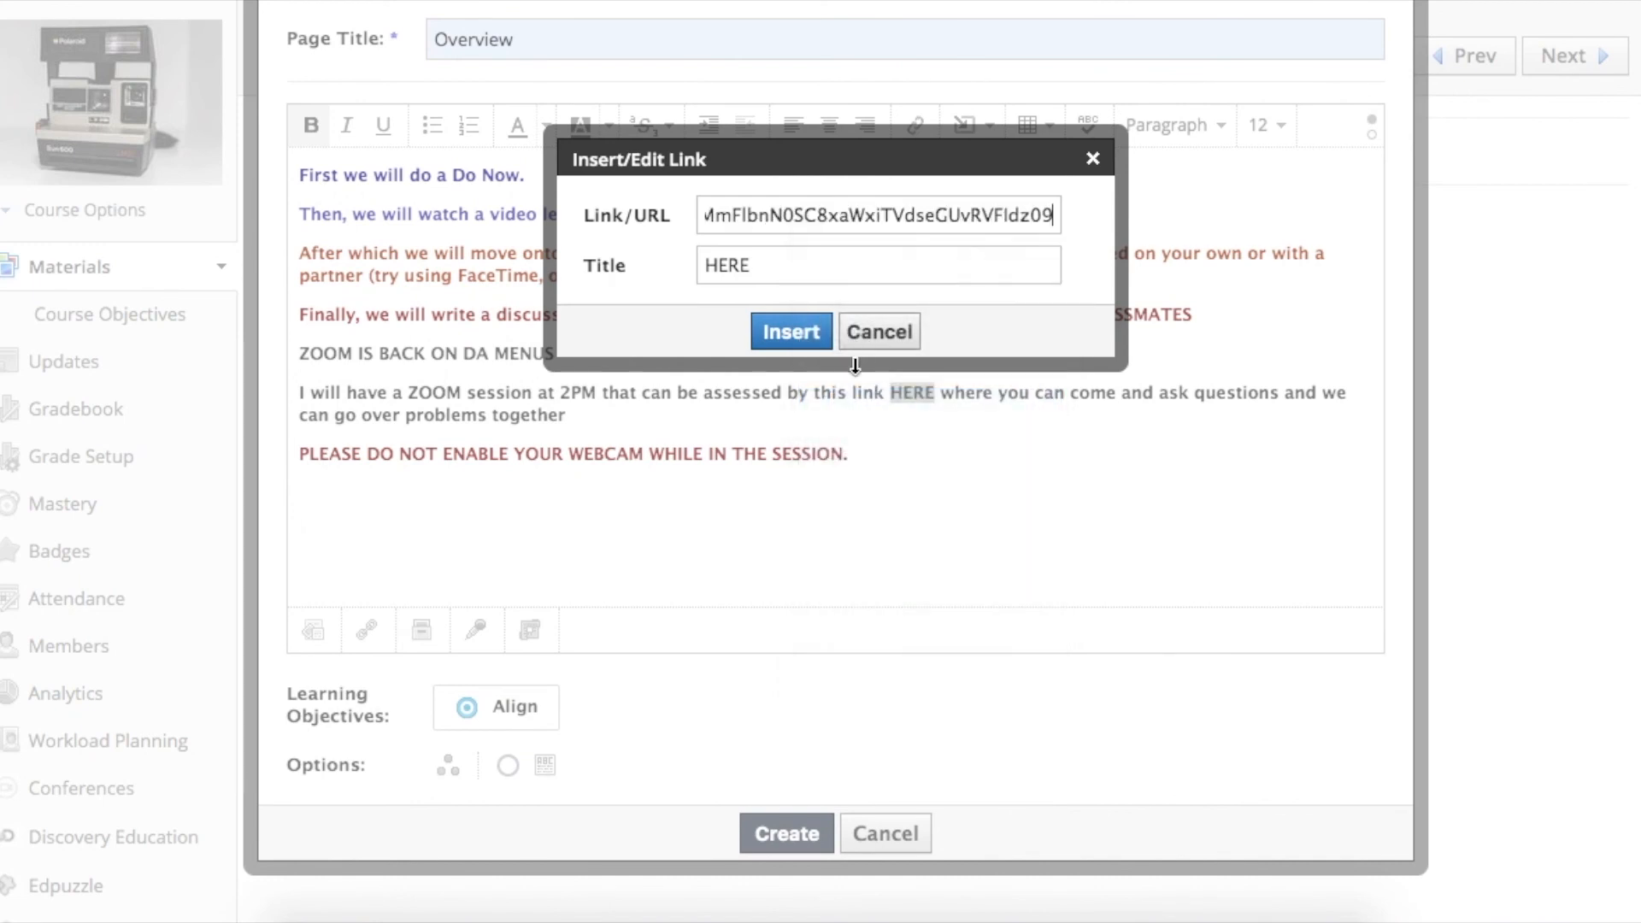
click(797, 331)
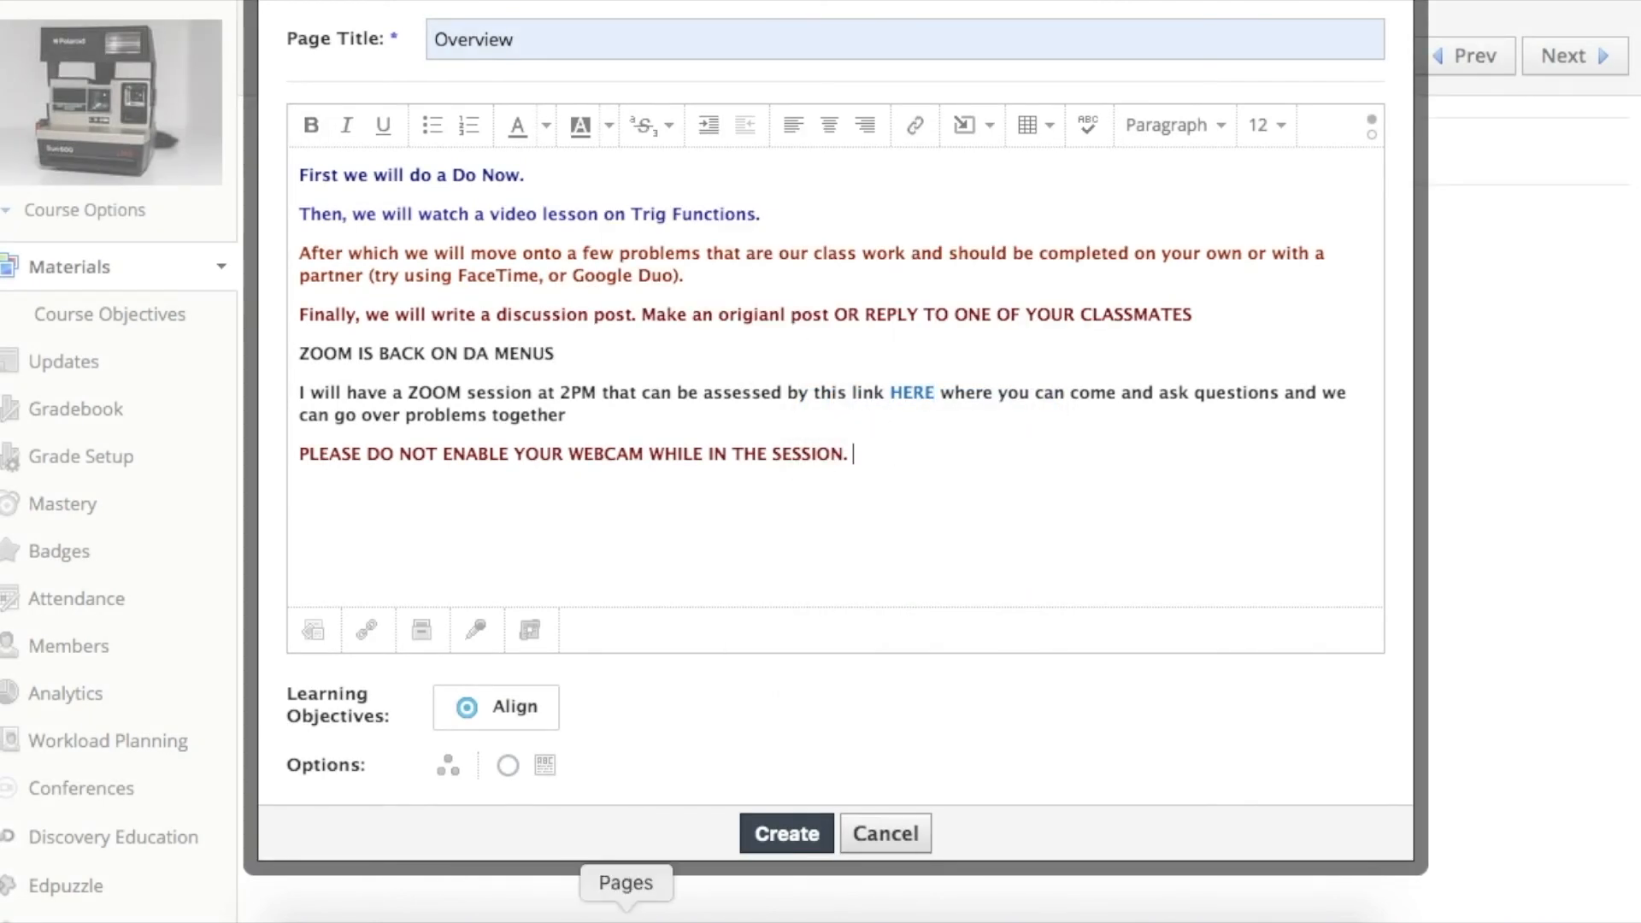
click(774, 831)
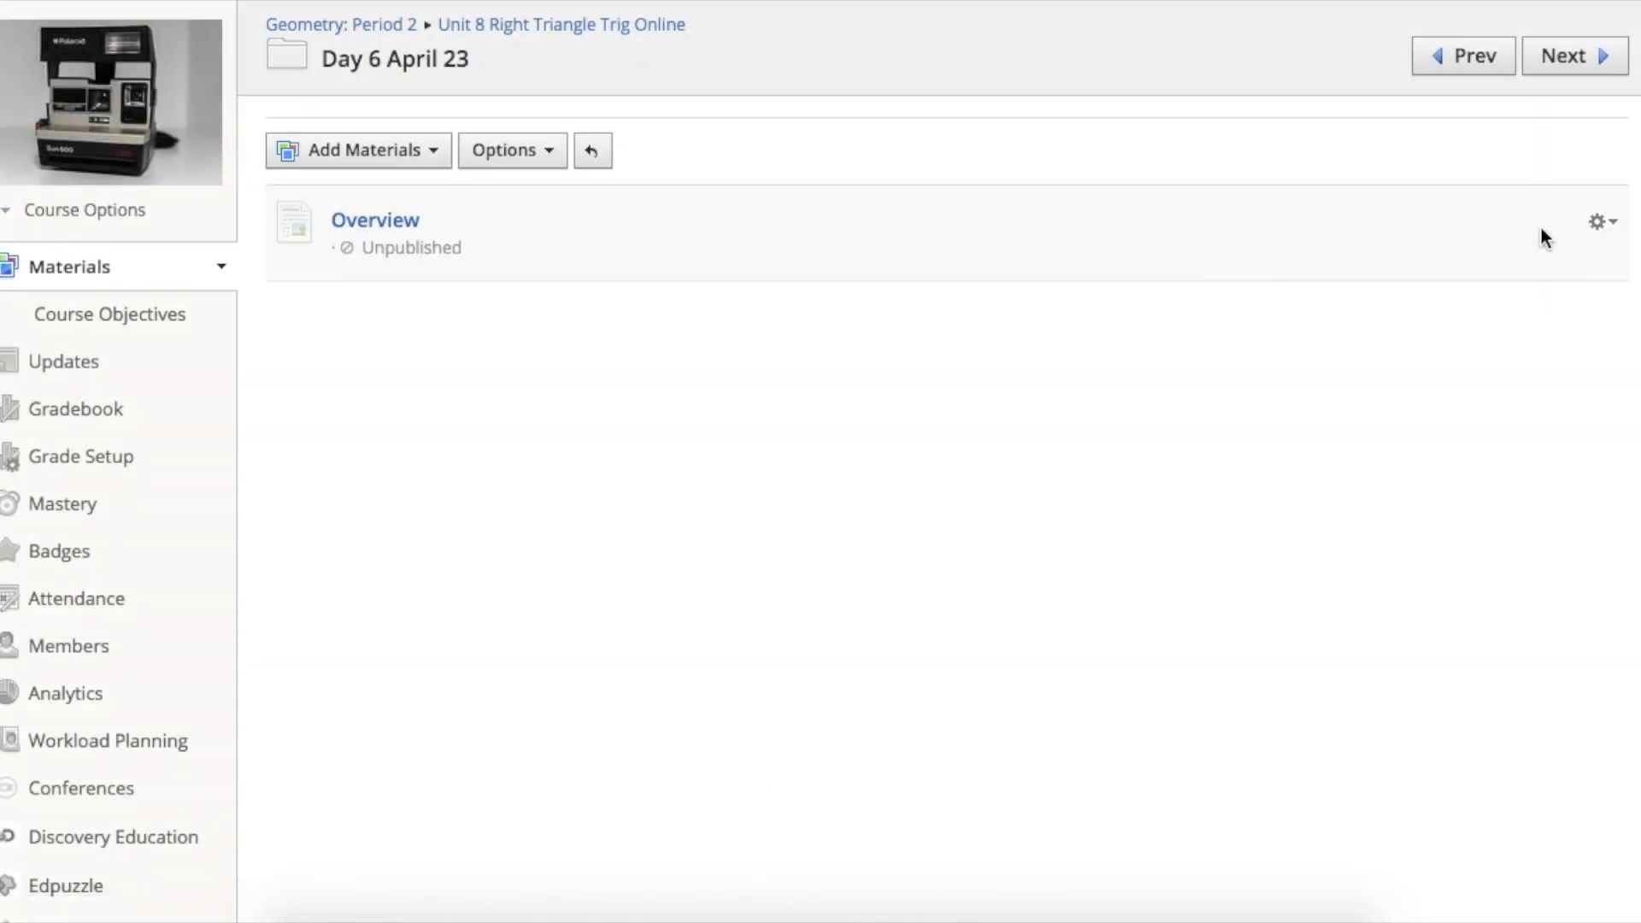
Edit the Overview page so the video lesson covers "angles of elevation and angles on depression", remove the "ZOOM IS BACK ON DA MENUS" line, and save.
click(1596, 222)
click(1534, 268)
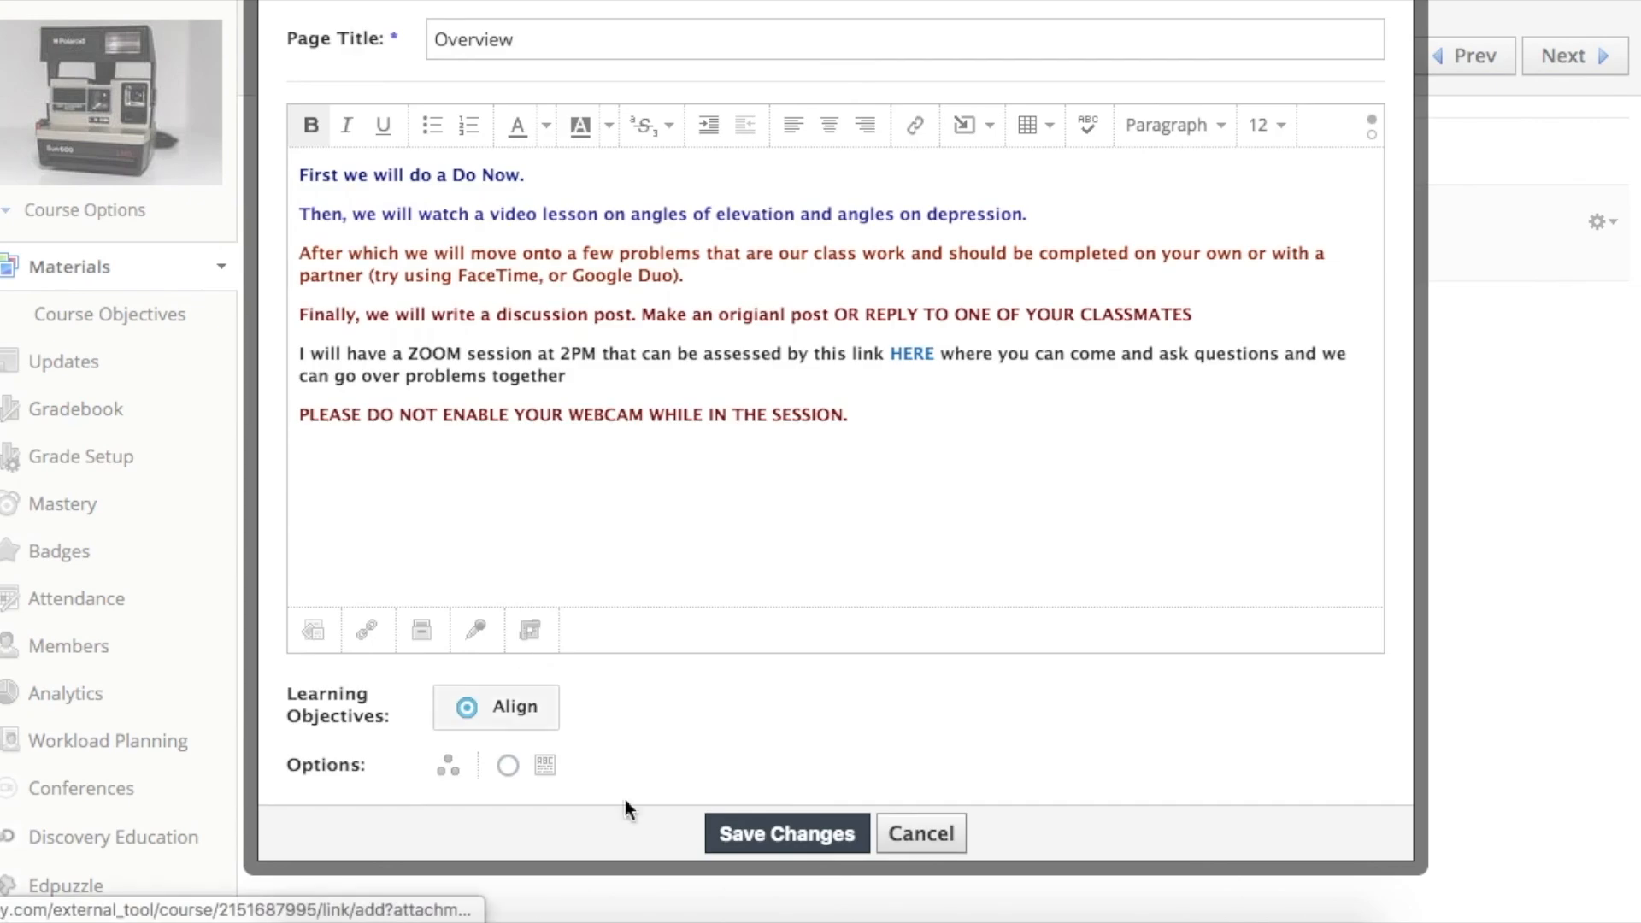
click(743, 836)
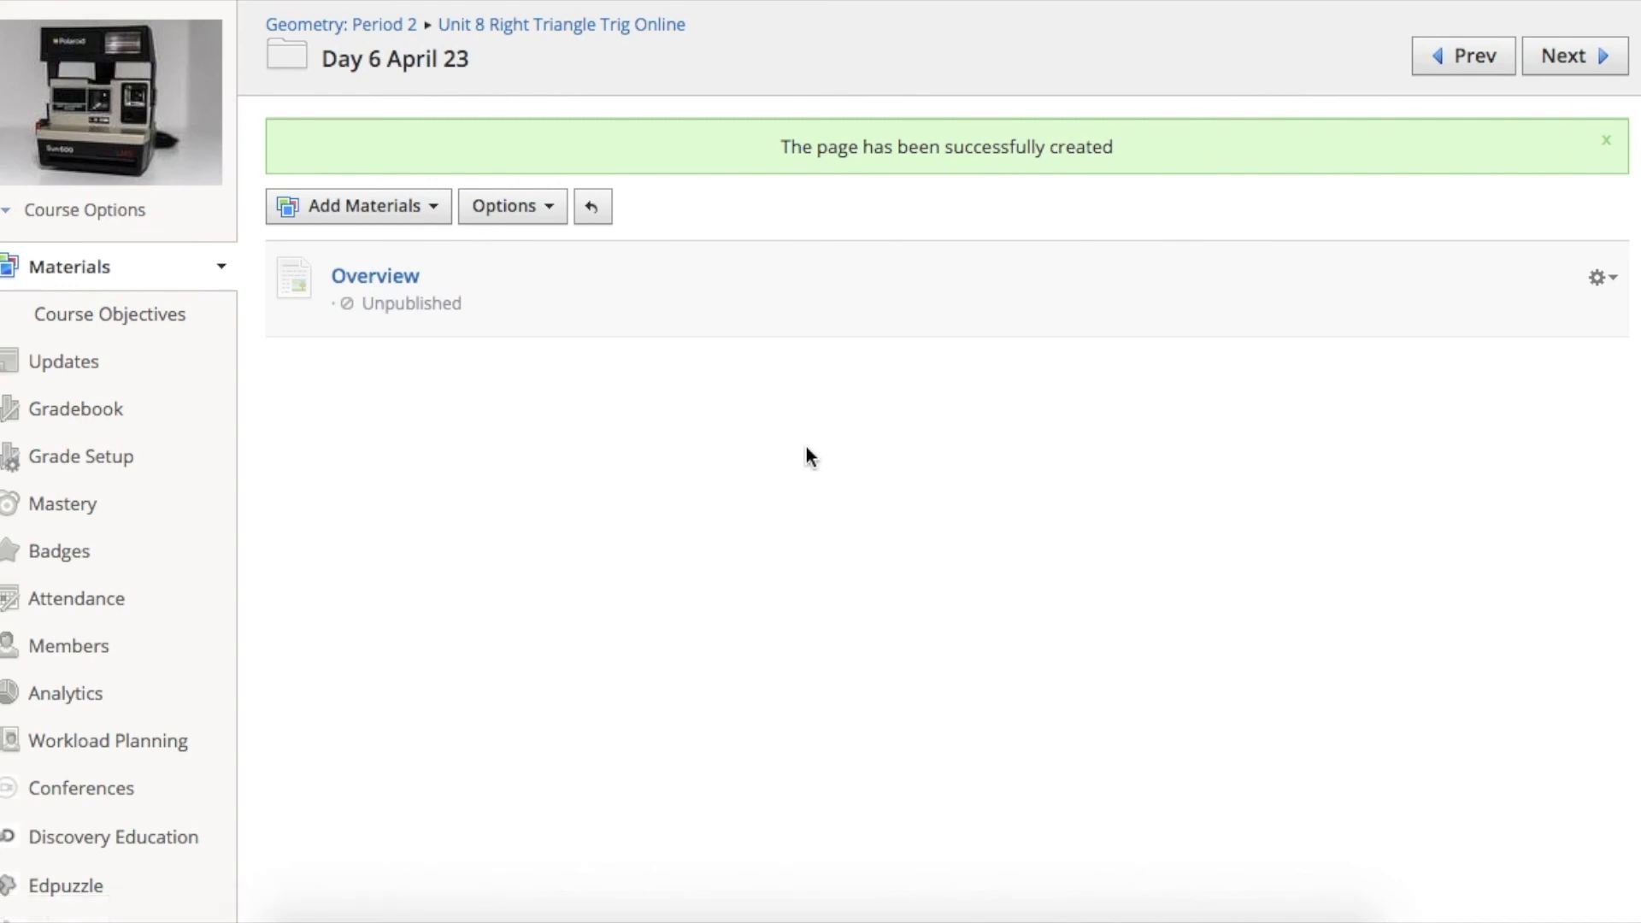
Add a test/quiz to the Day 6 April 23 folder and name it "Do Now".
click(367, 209)
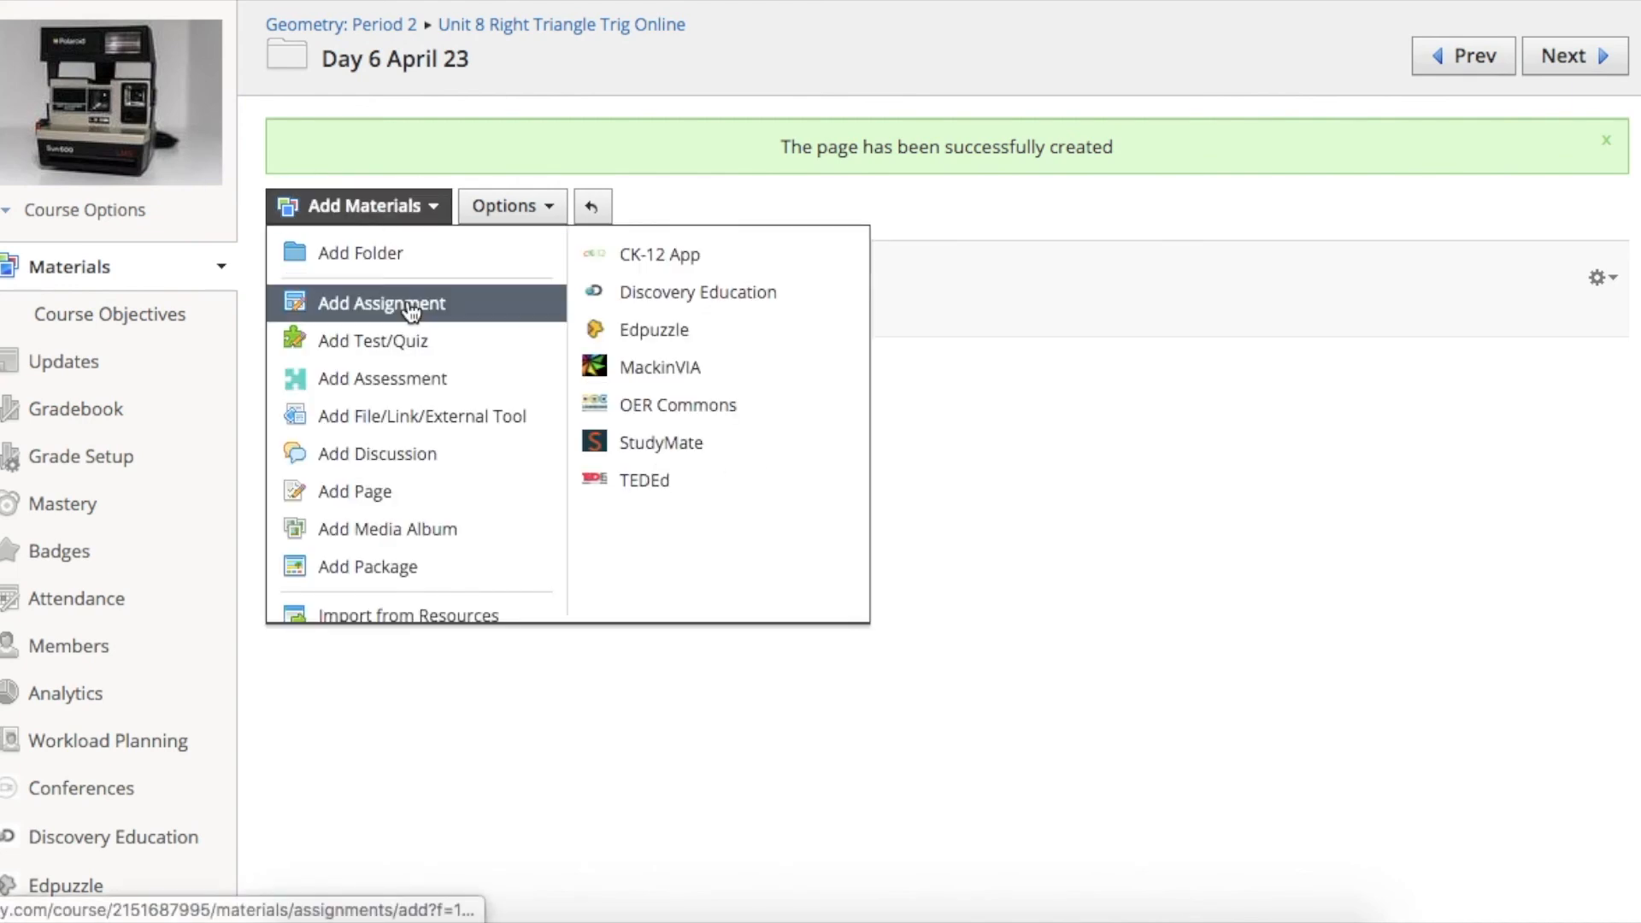
click(516, 353)
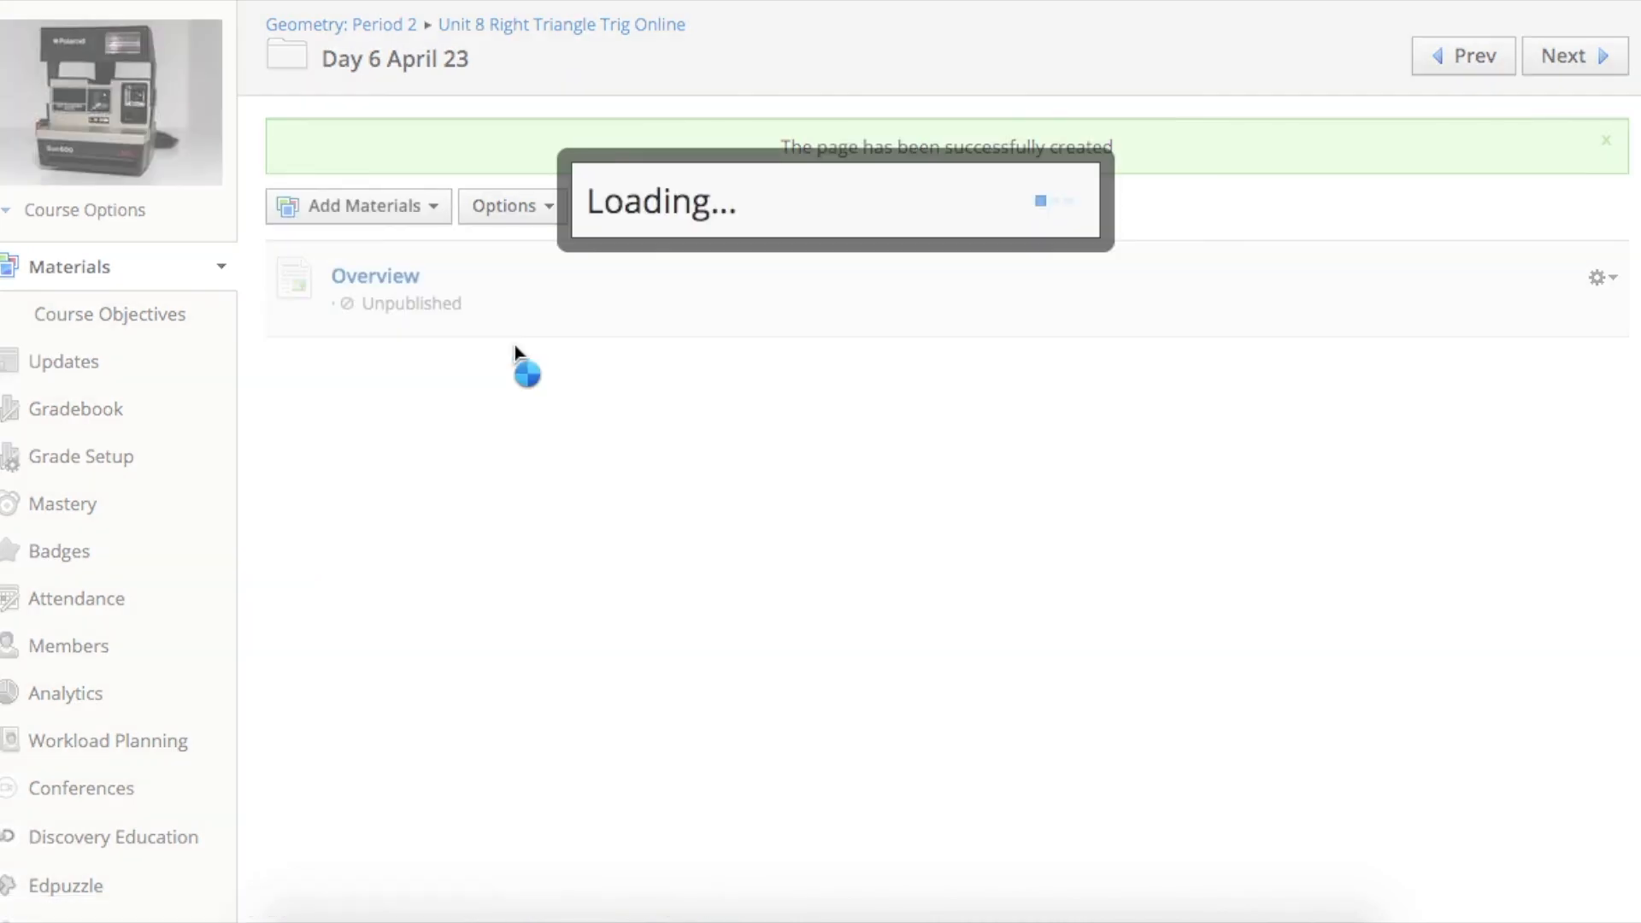
text(DO)
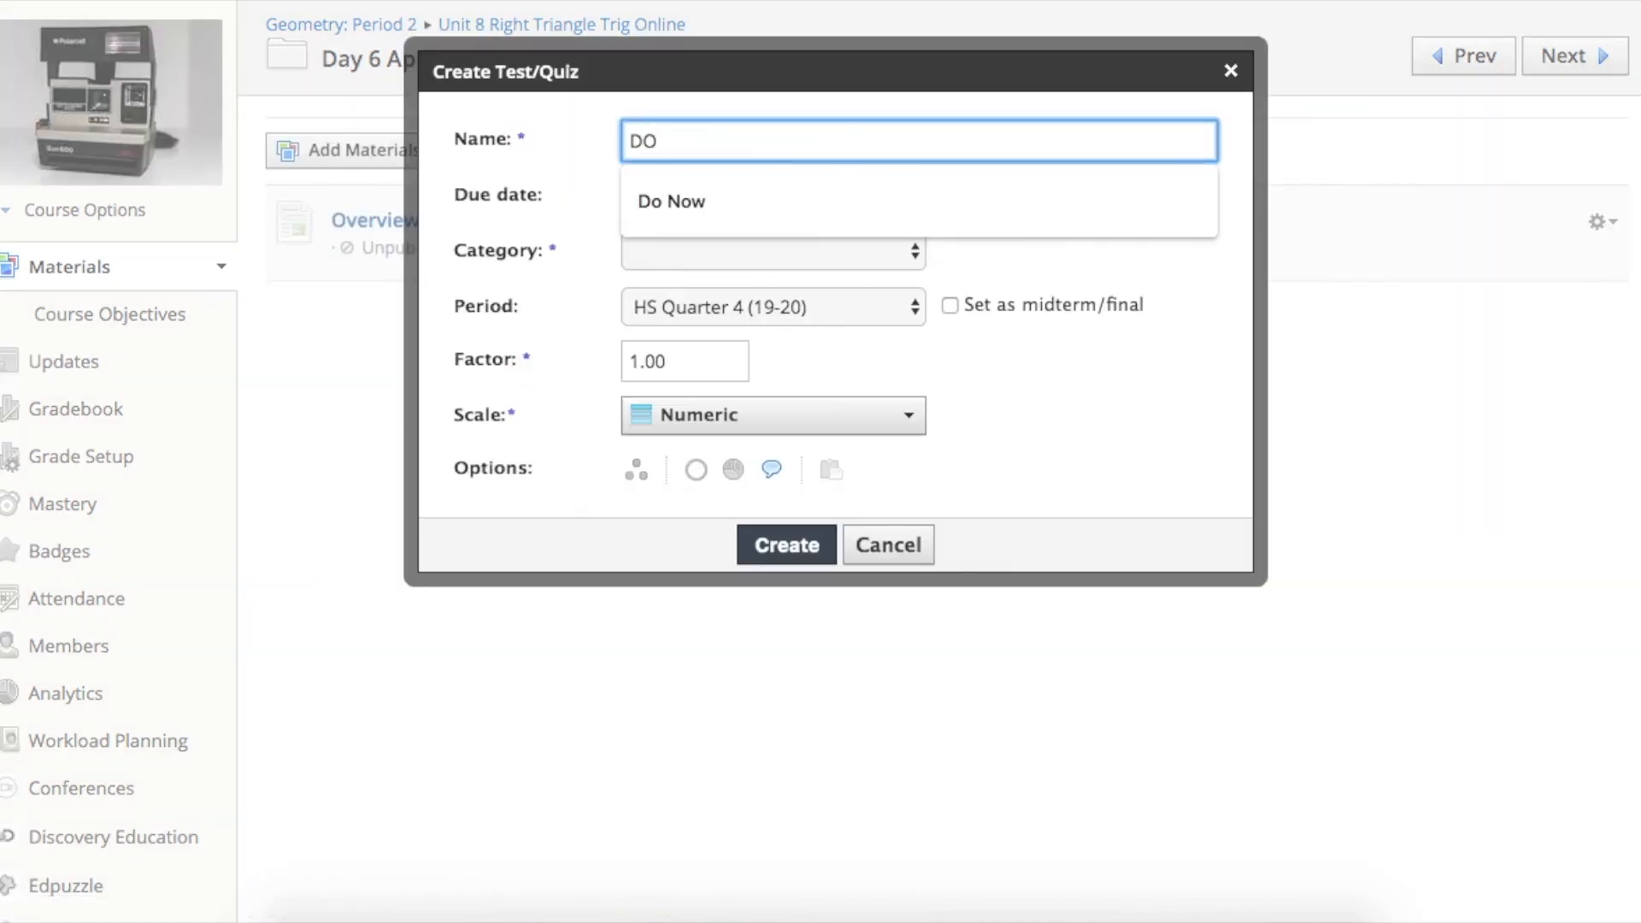
key(BackSpace)
key(Down)
key(Return)
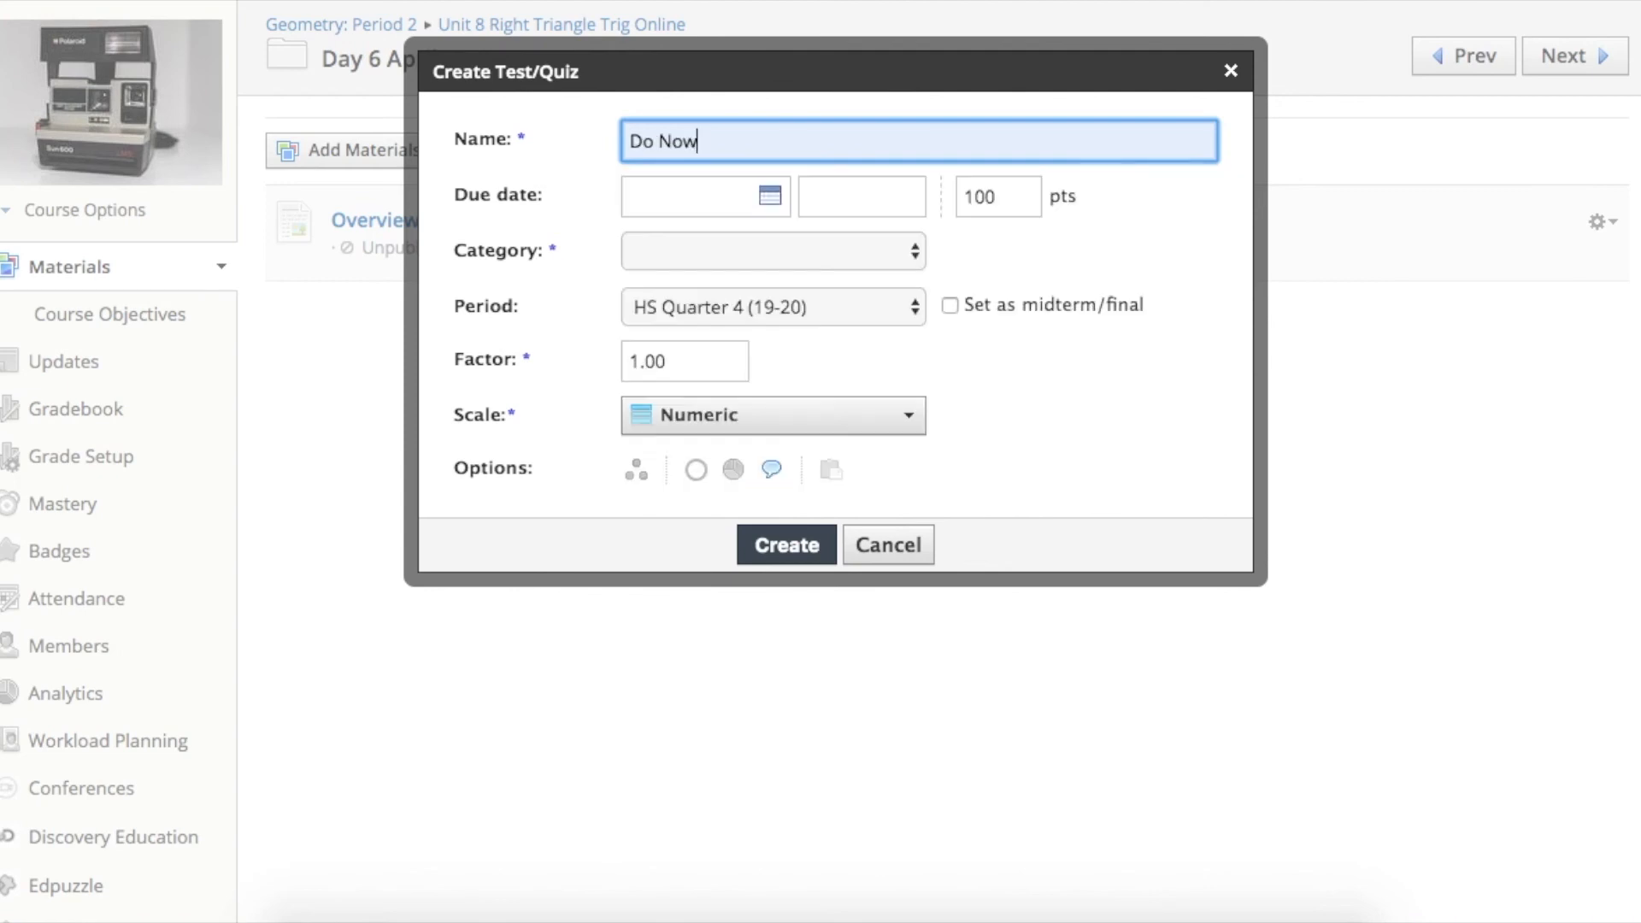
Set the quiz to 1 point in the (Ungraded) category and create it.
click(1037, 199)
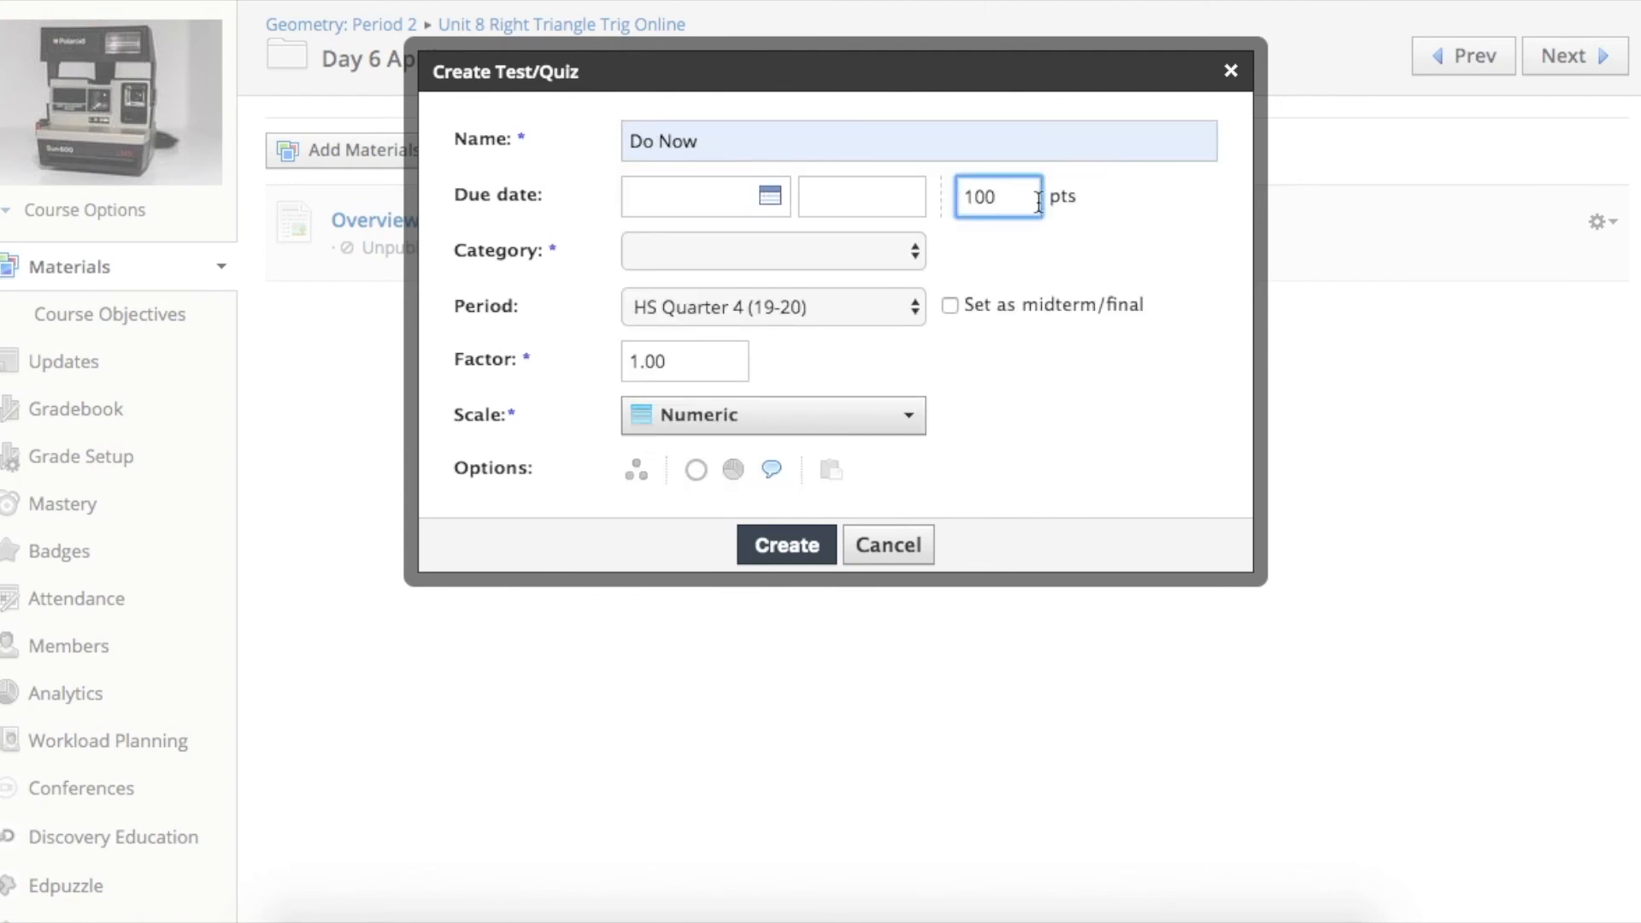
key(BackSpace)
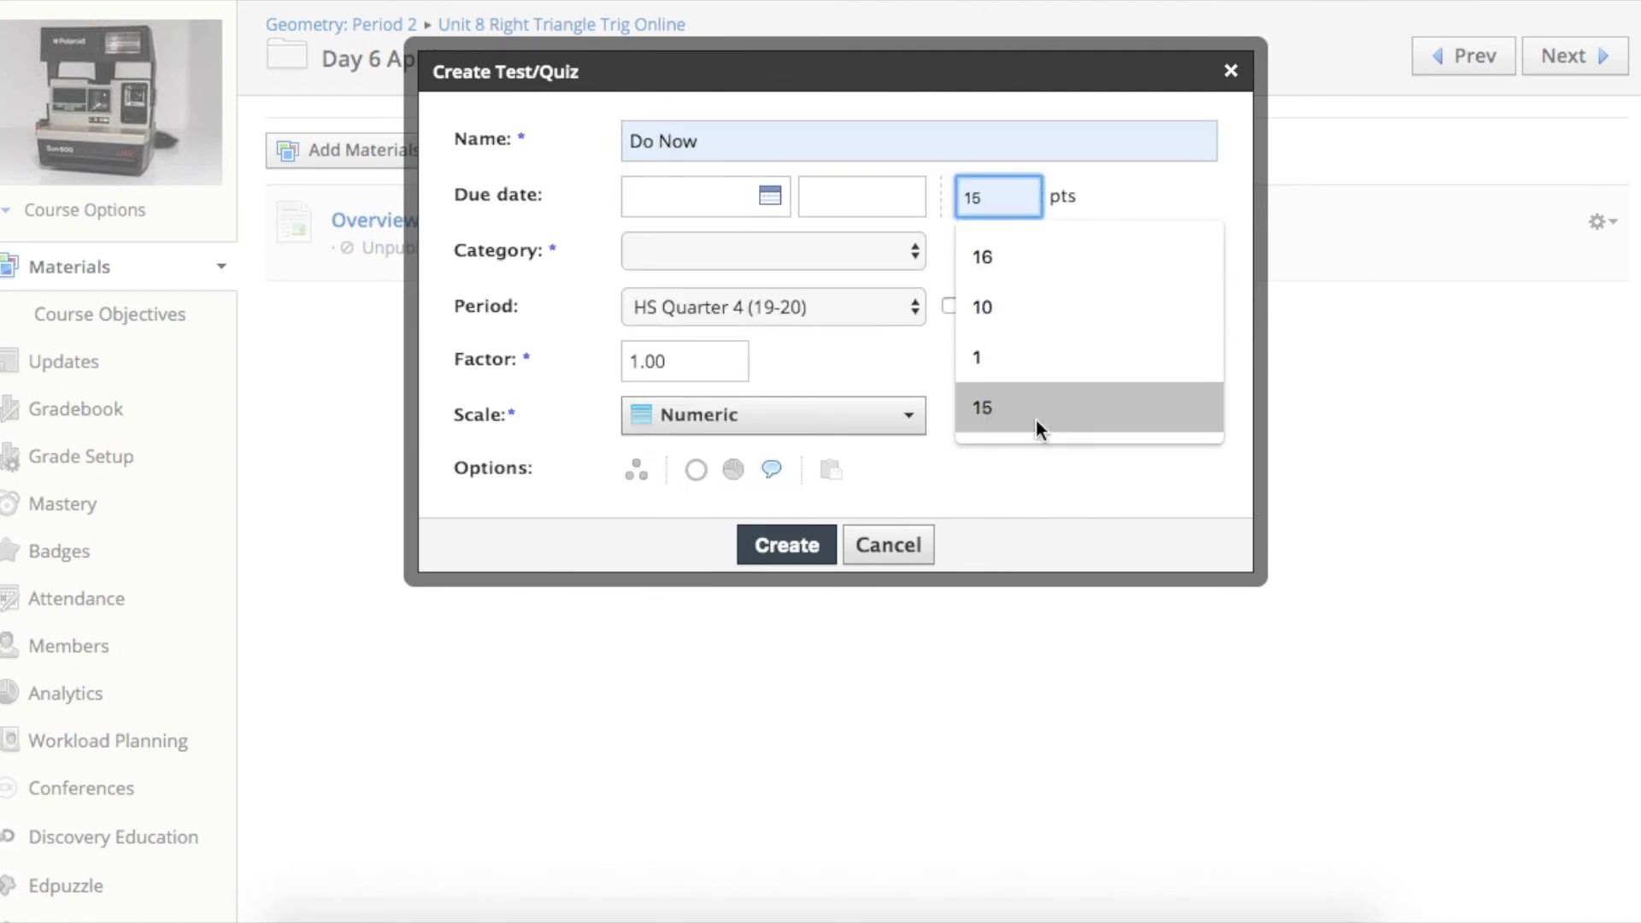
click(1051, 504)
click(911, 262)
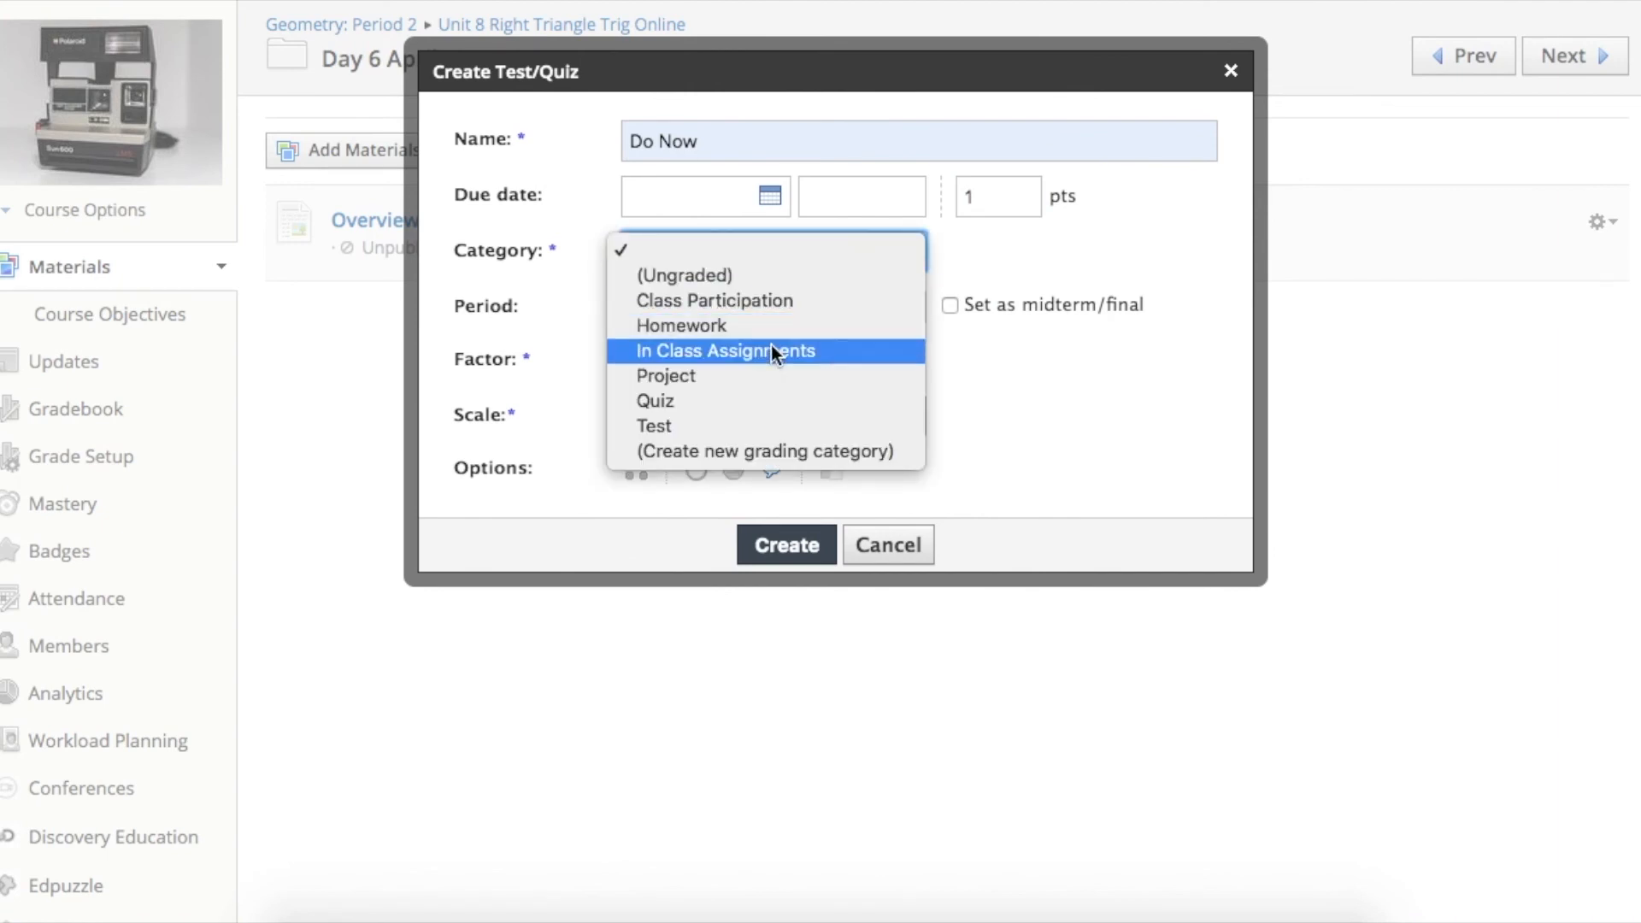
click(829, 279)
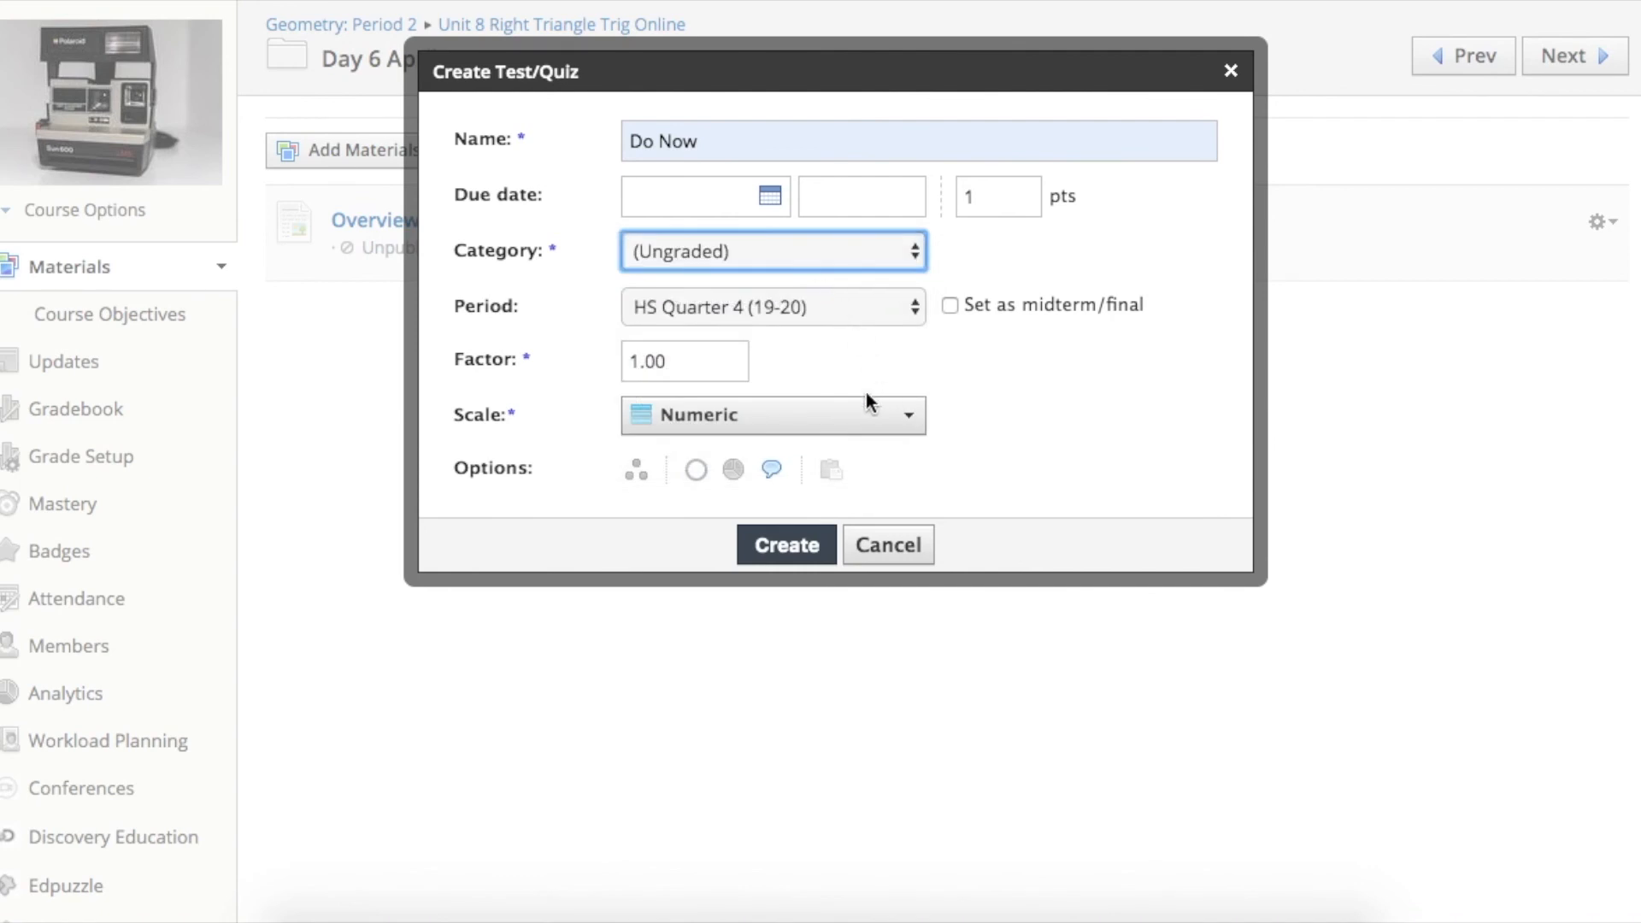
click(807, 552)
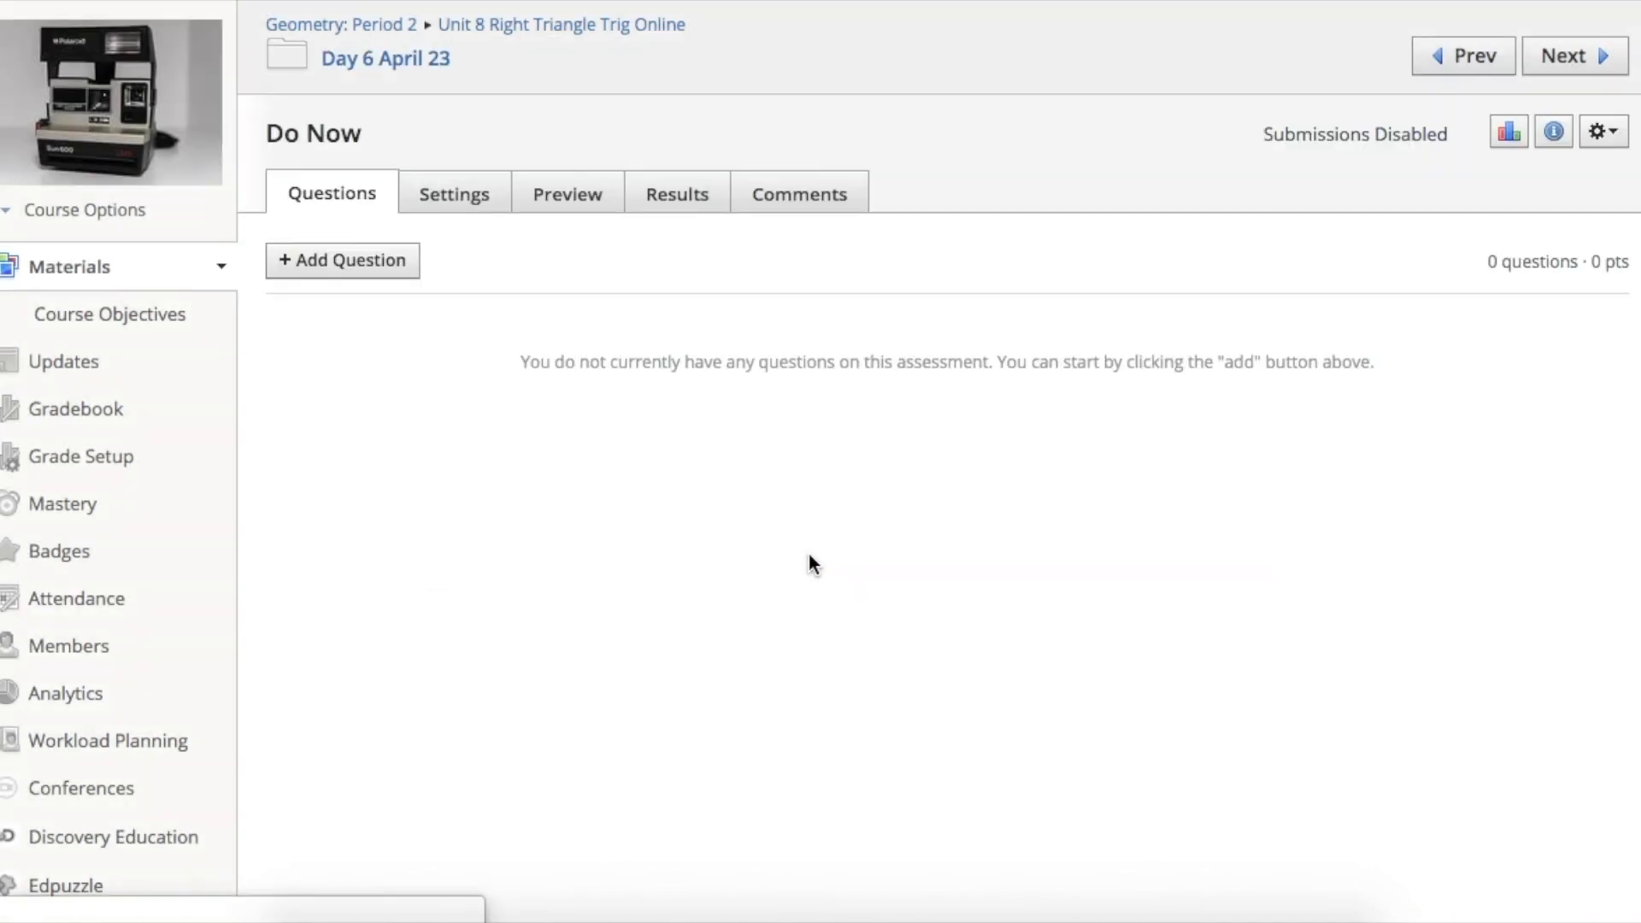
Add a matching question to the quiz with the instruction "Match the word to the definition.".
click(361, 270)
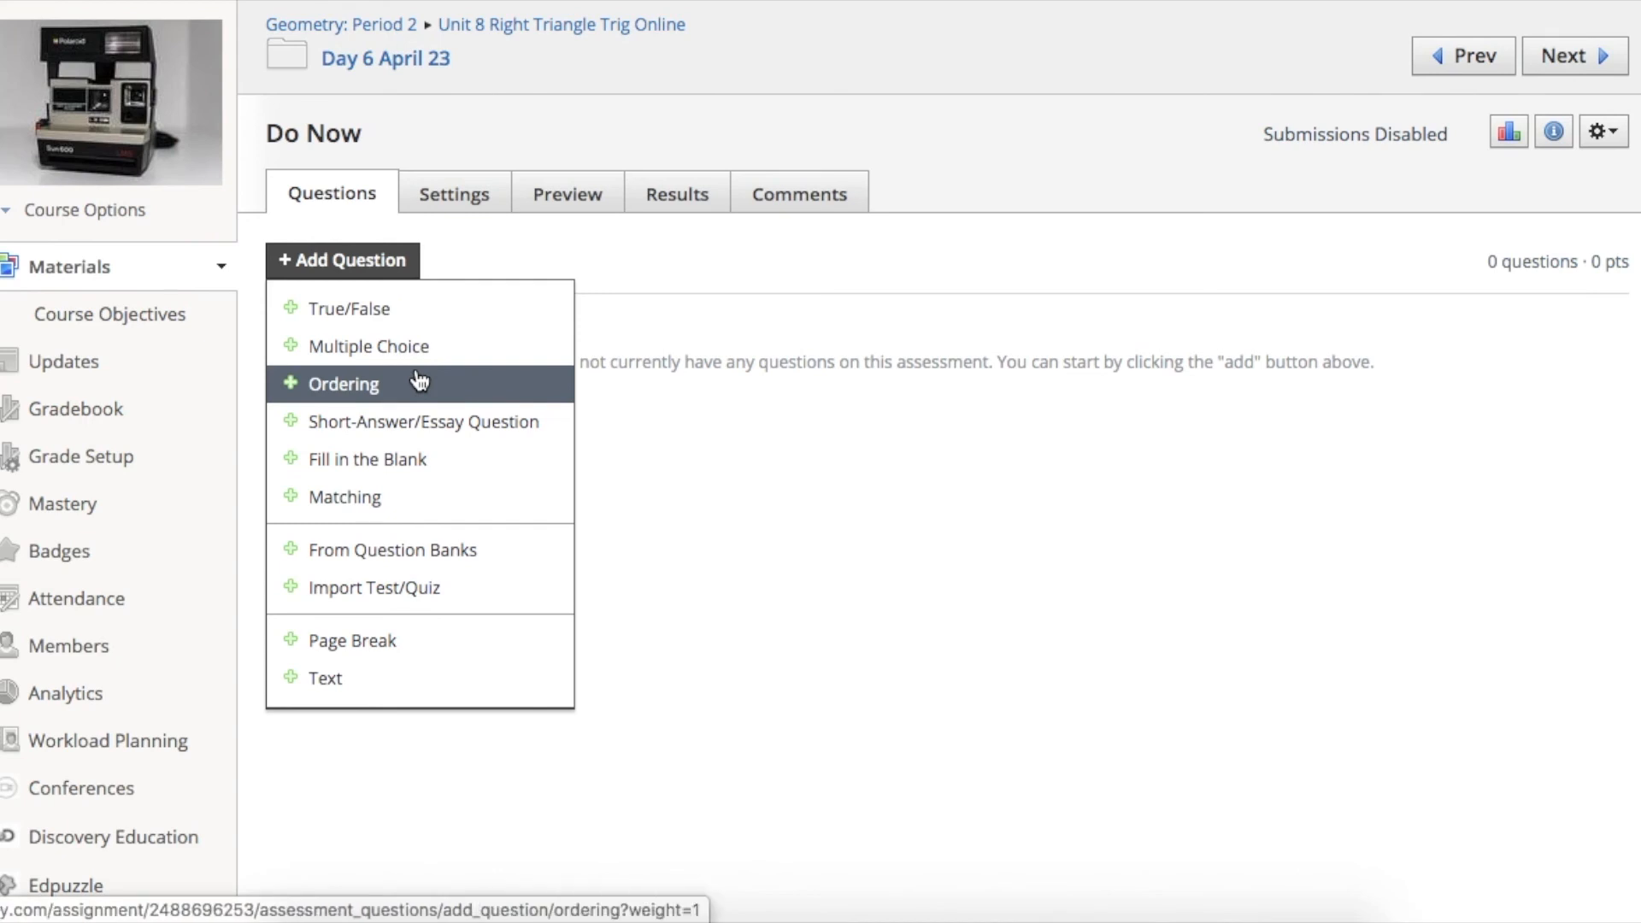
click(409, 497)
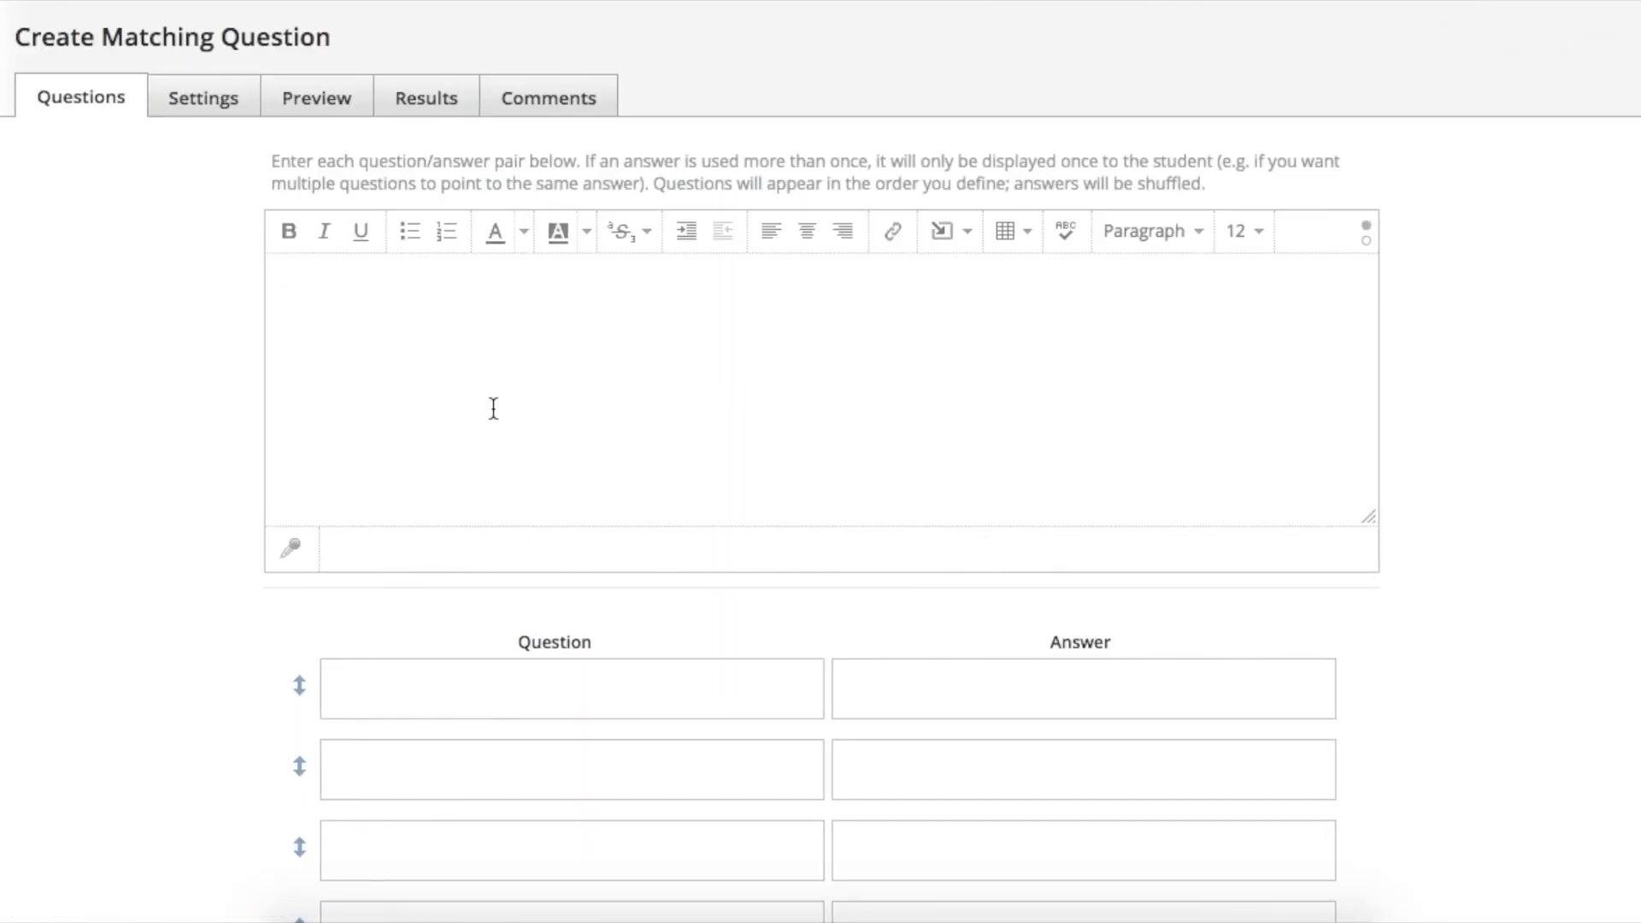
text(Match the word to the definition.)
Enter the first matching pair: question "Elevation" with the answer "To go up.".
click(476, 697)
text(El)
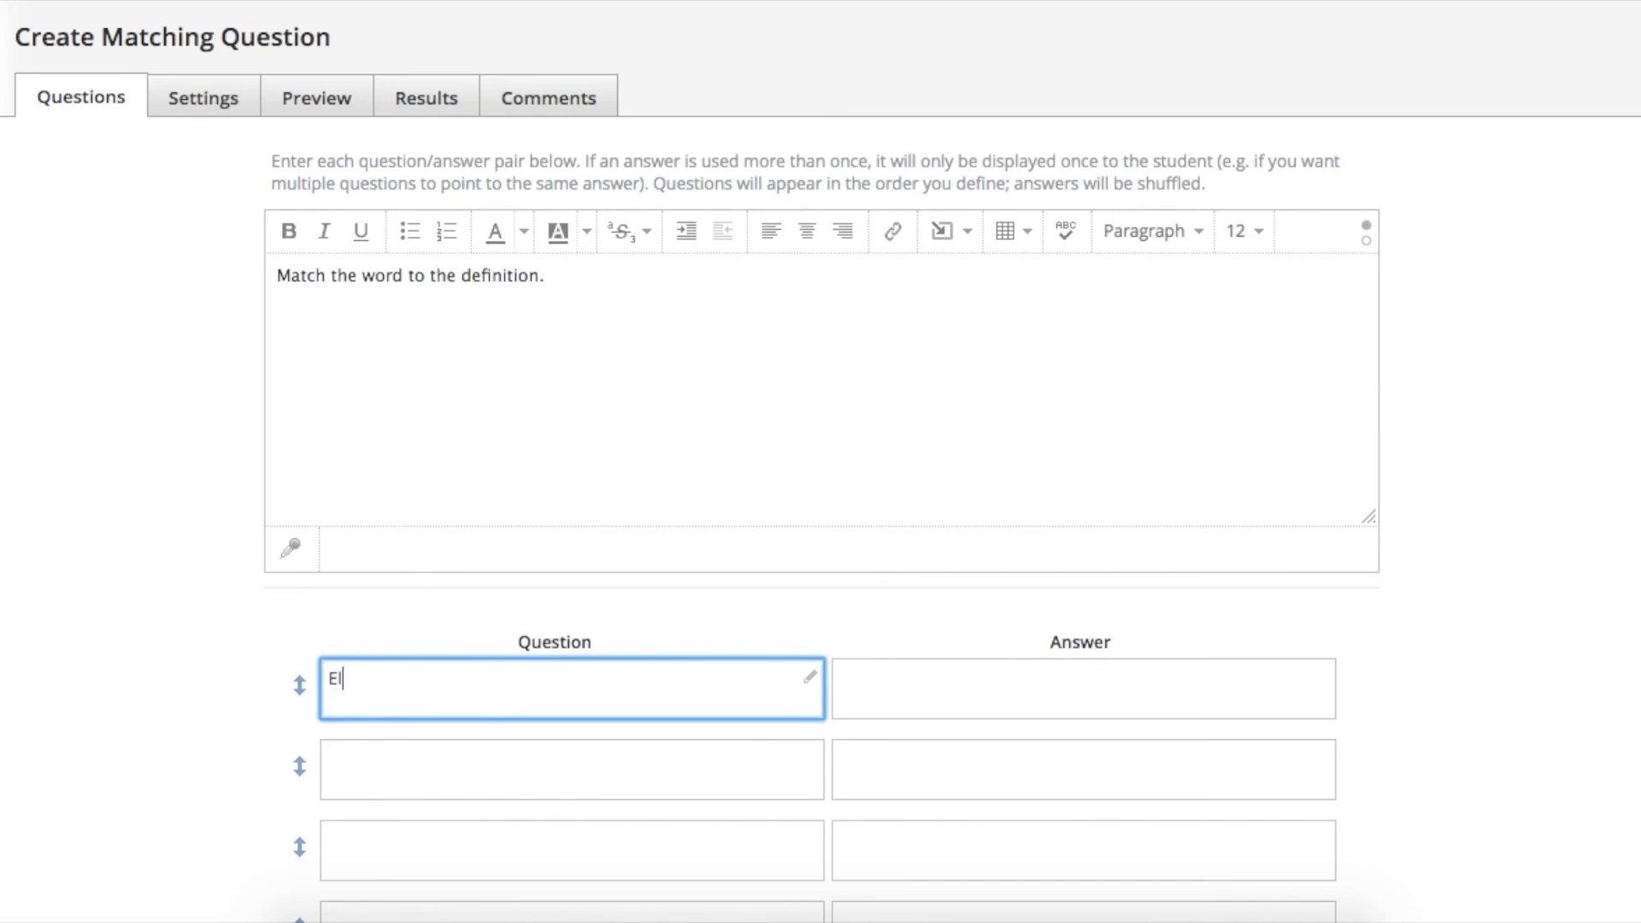
text(evation)
click(947, 679)
text(To up)
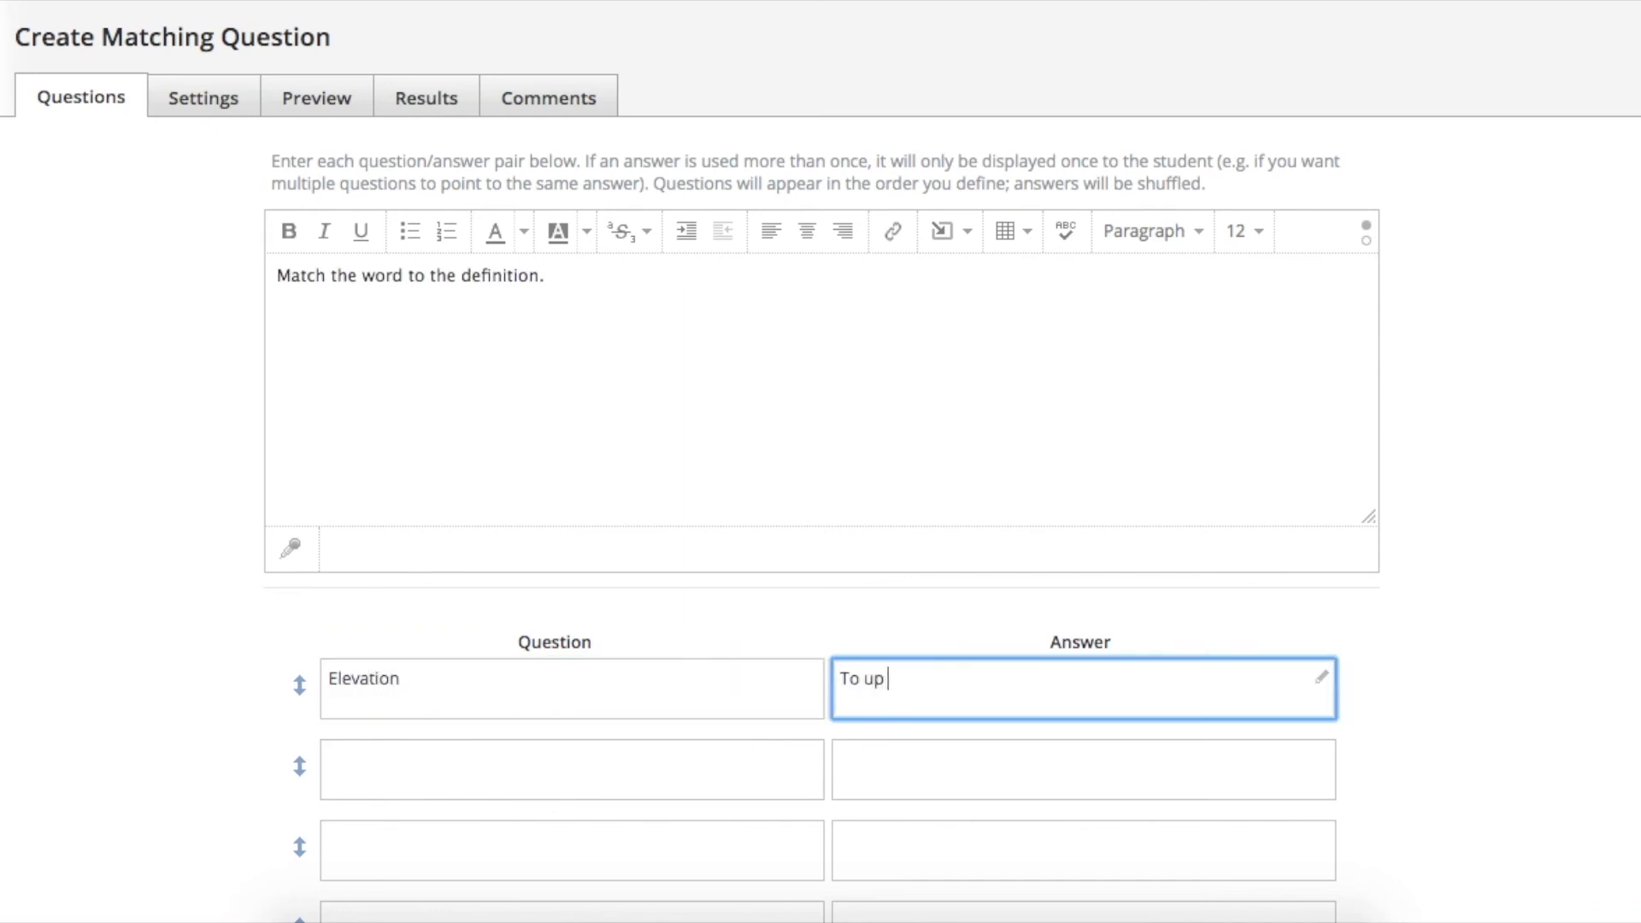
key(BackSpace)
key(BackSpace)
text(go up.)
Enter the second matching pair: question "Depression" with the answer "To go down".
click(710, 784)
text(Depr)
key(BackSpace)
text(pression)
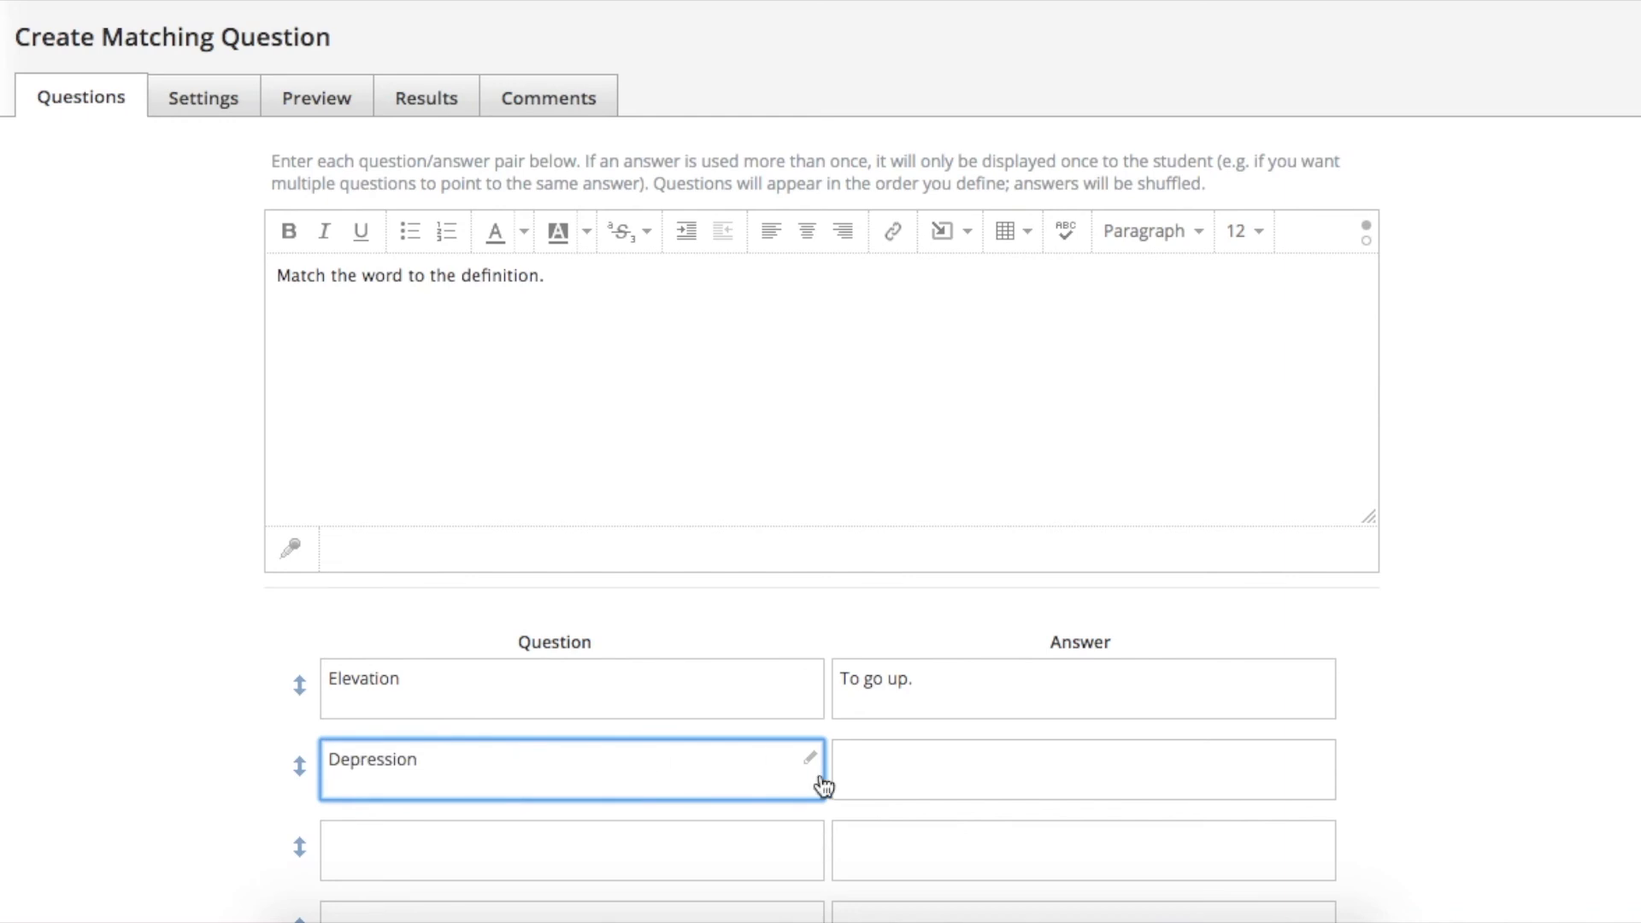
click(929, 779)
text(To)
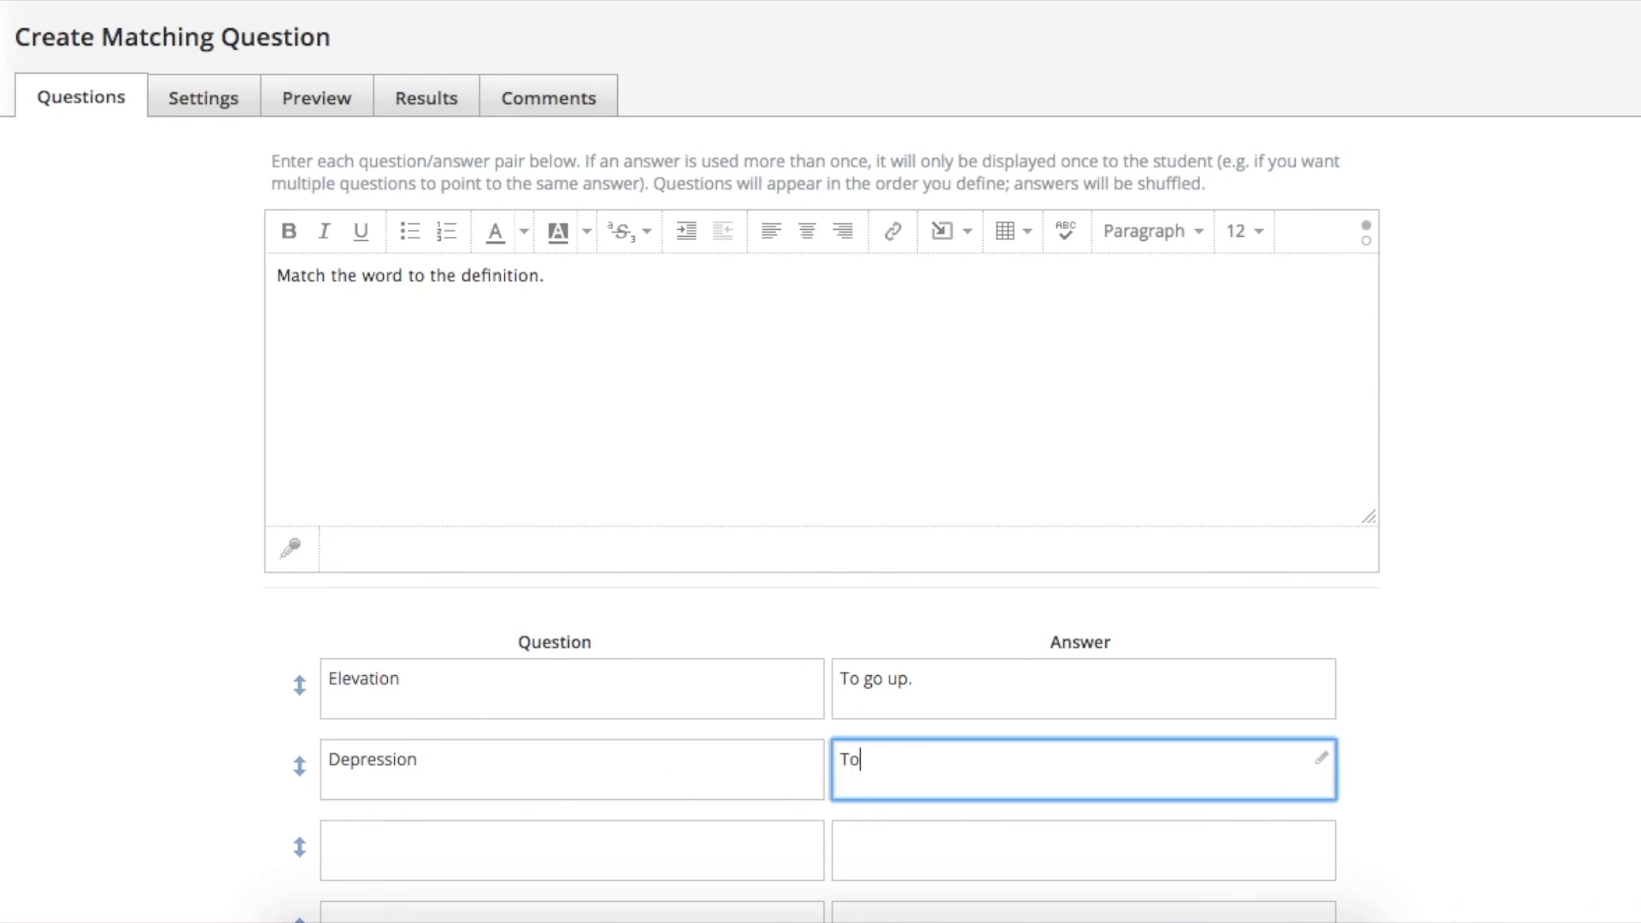
text( go Down)
key(BackSpace)
text(down)
Add the filler words "To go sideways" and "To go at an angle" to the matching question.
scroll(794, 809, down, 3)
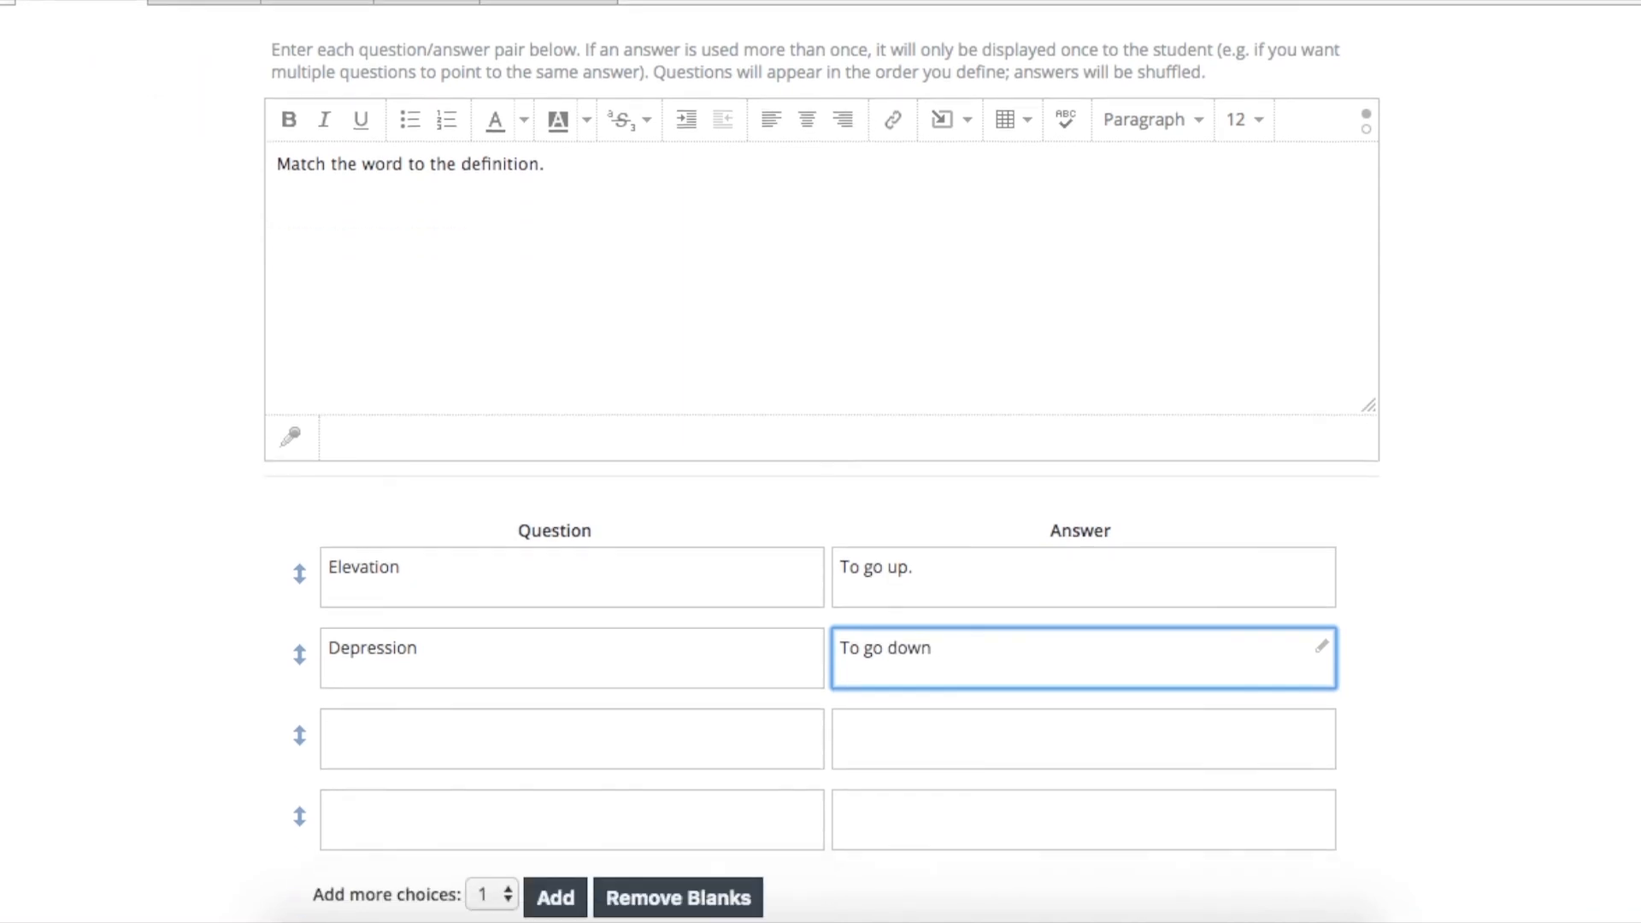
click(745, 786)
text(To go sideways)
scroll(750, 793, down, 3)
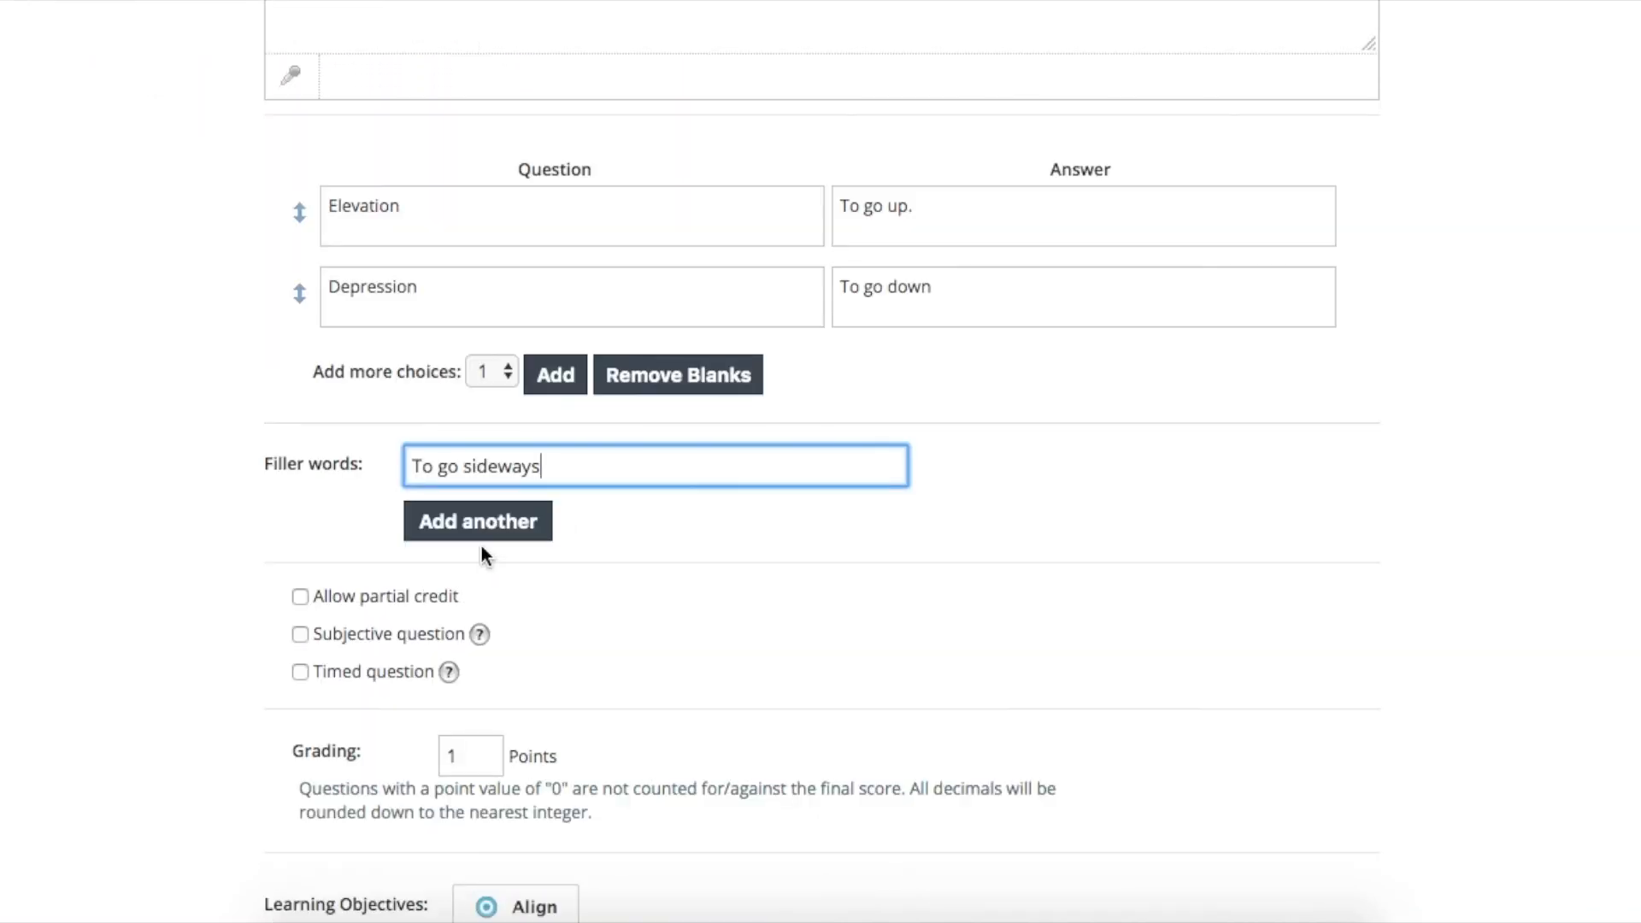
click(479, 520)
text(T)
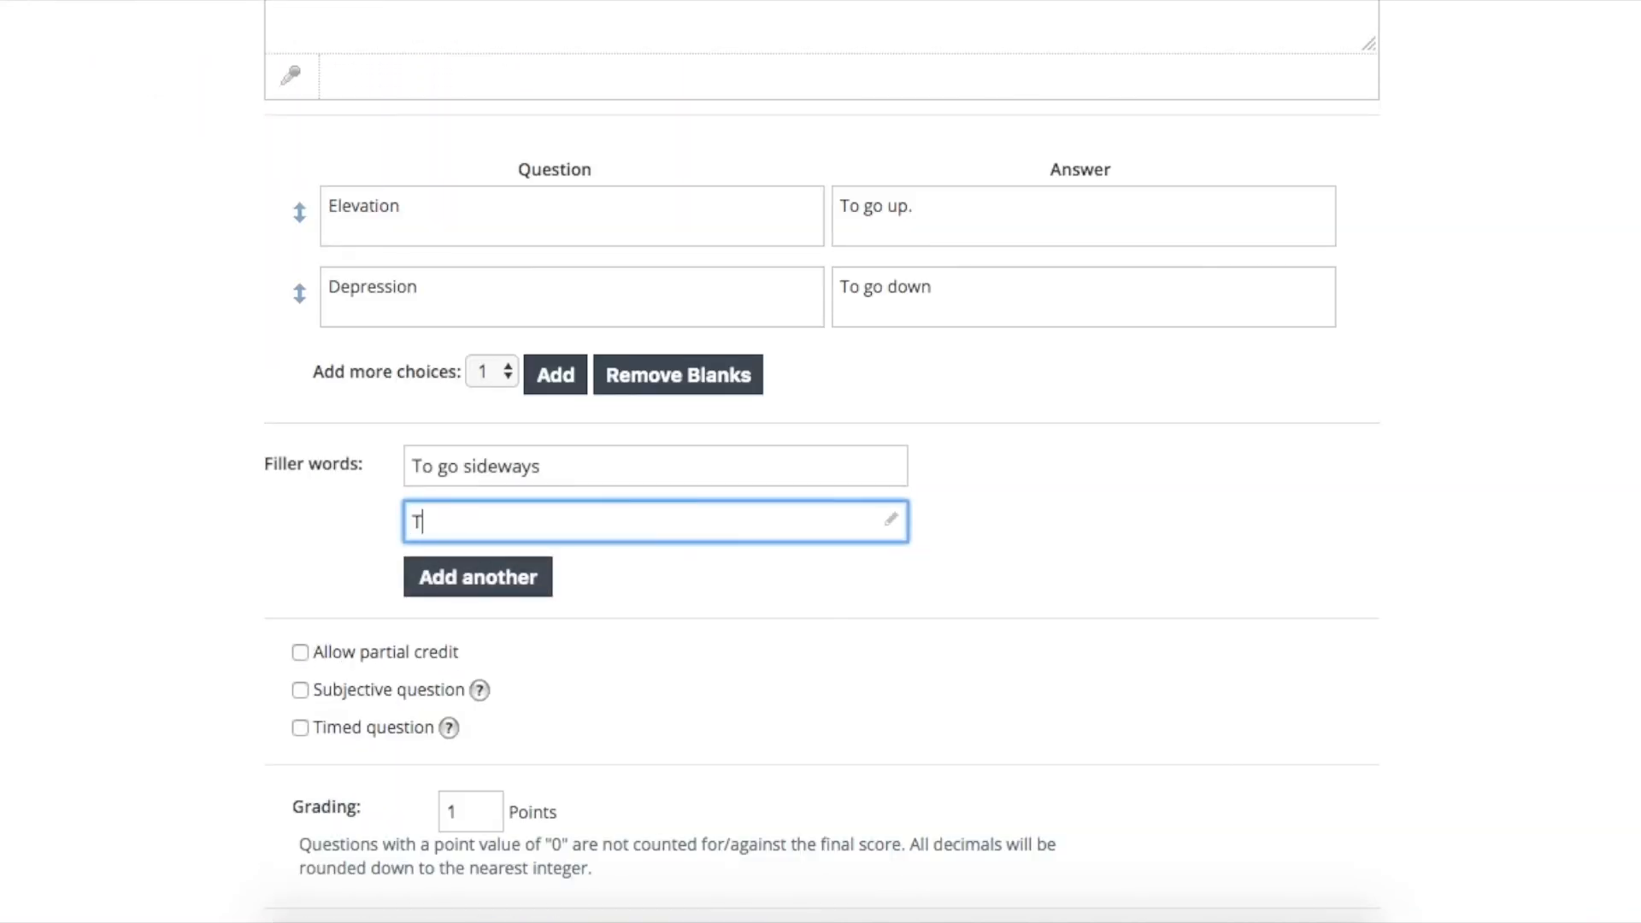
text(o go at an angle)
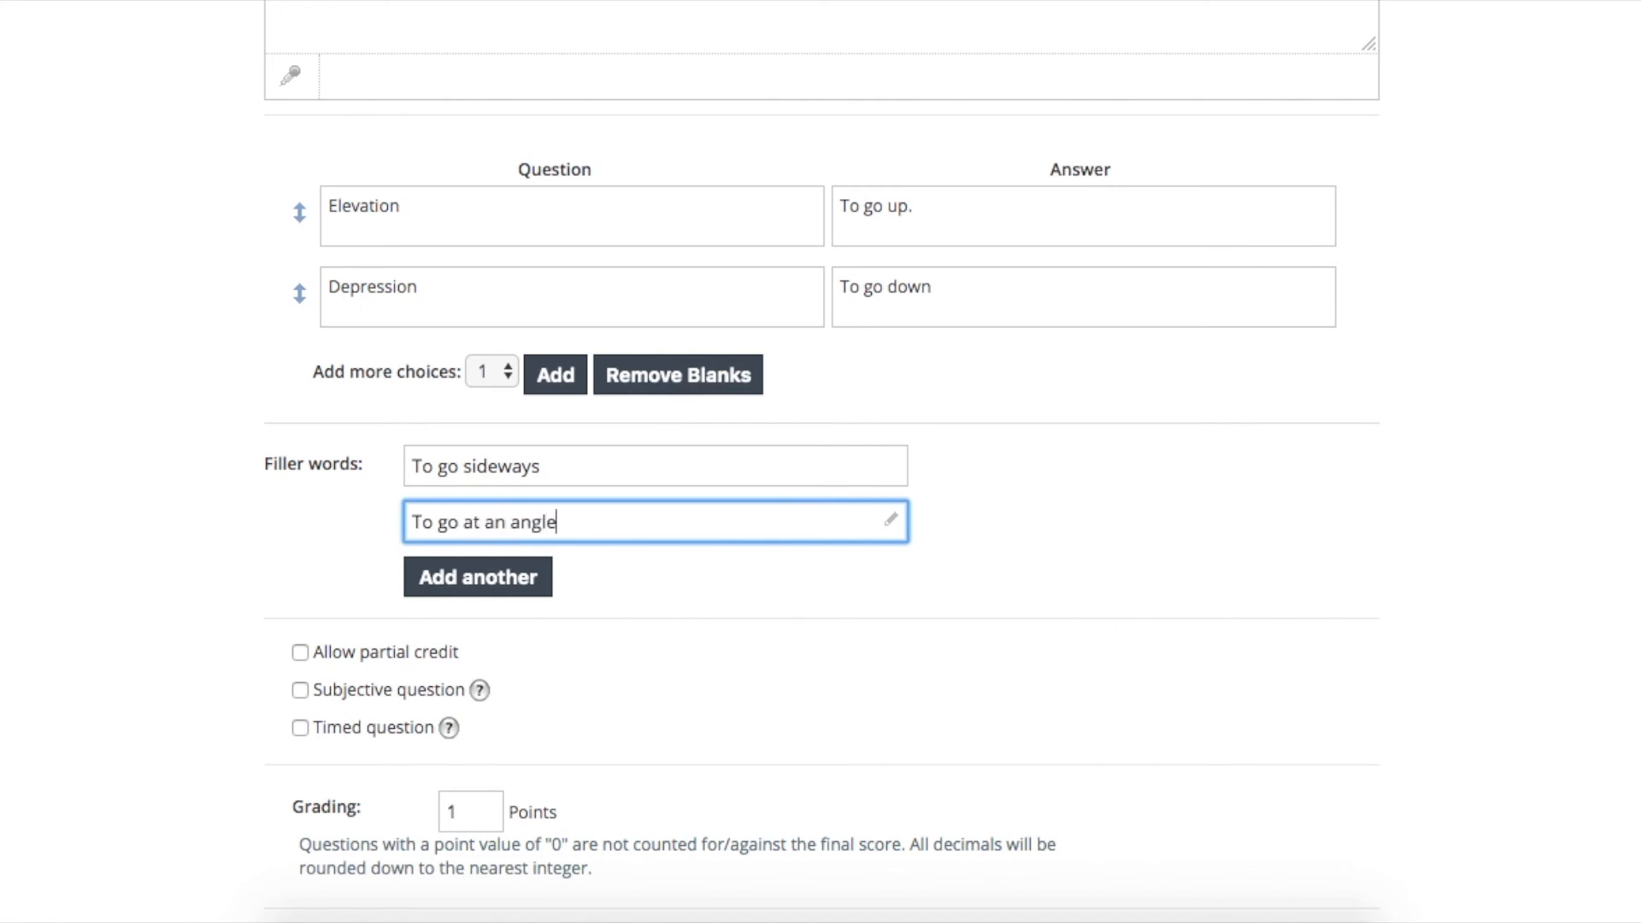
Add another blank filler word entry and save the matching question.
click(461, 588)
scroll(960, 632, down, 4)
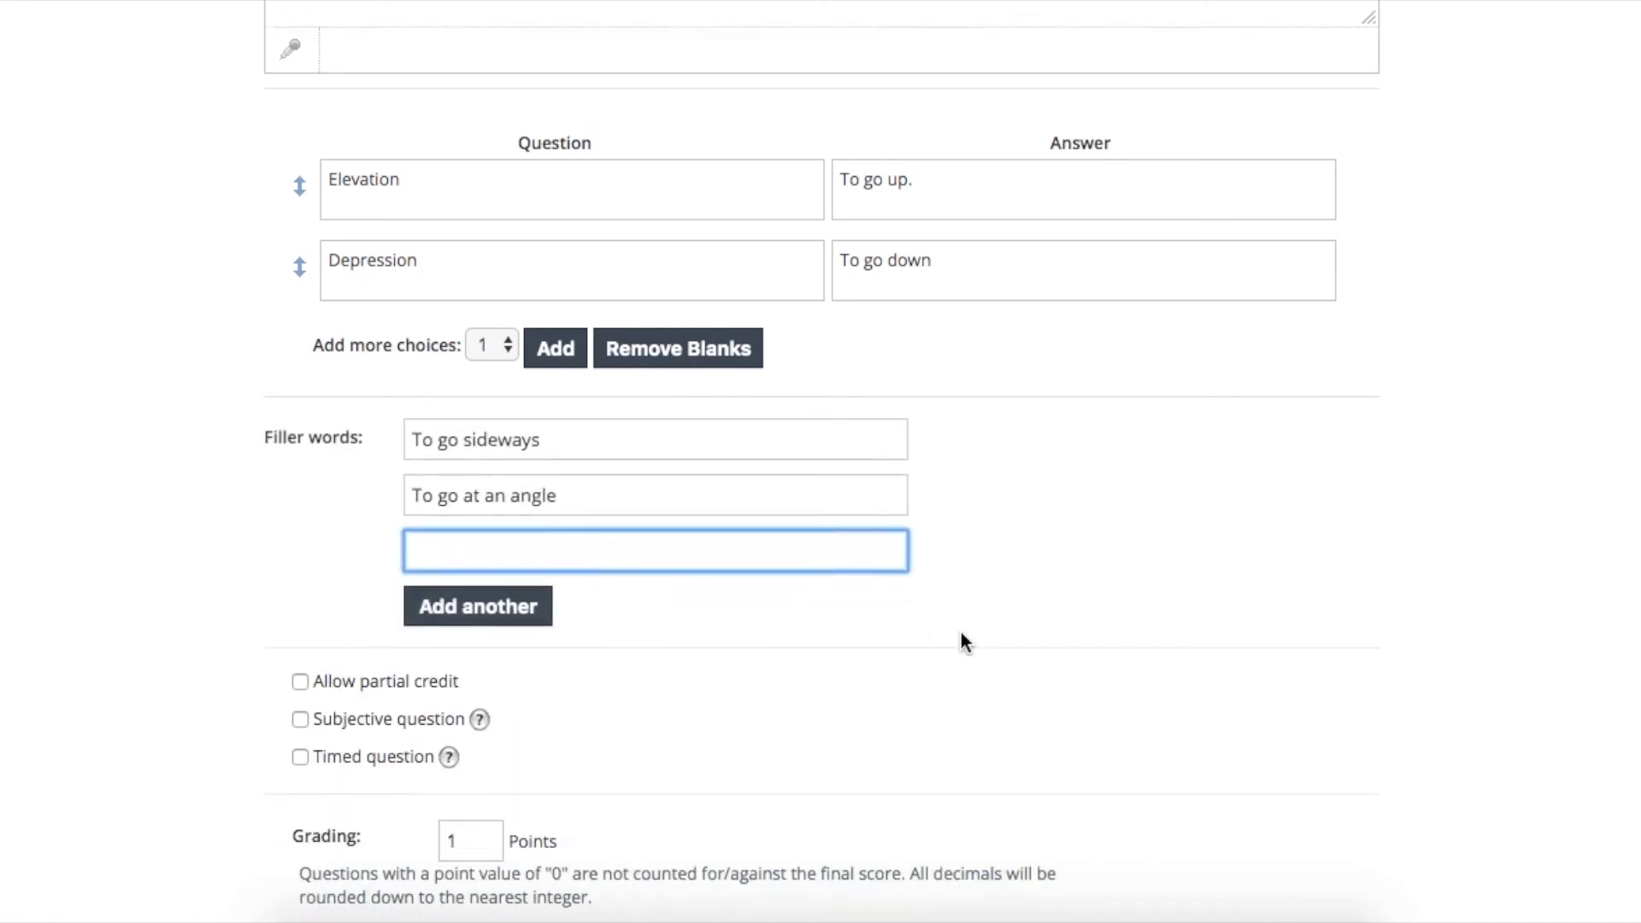
click(793, 774)
Check the shuffled answers in the Do Now quiz preview, and leave the preview for the Day 6 April 23 folder.
drag(673, 380, 602, 382)
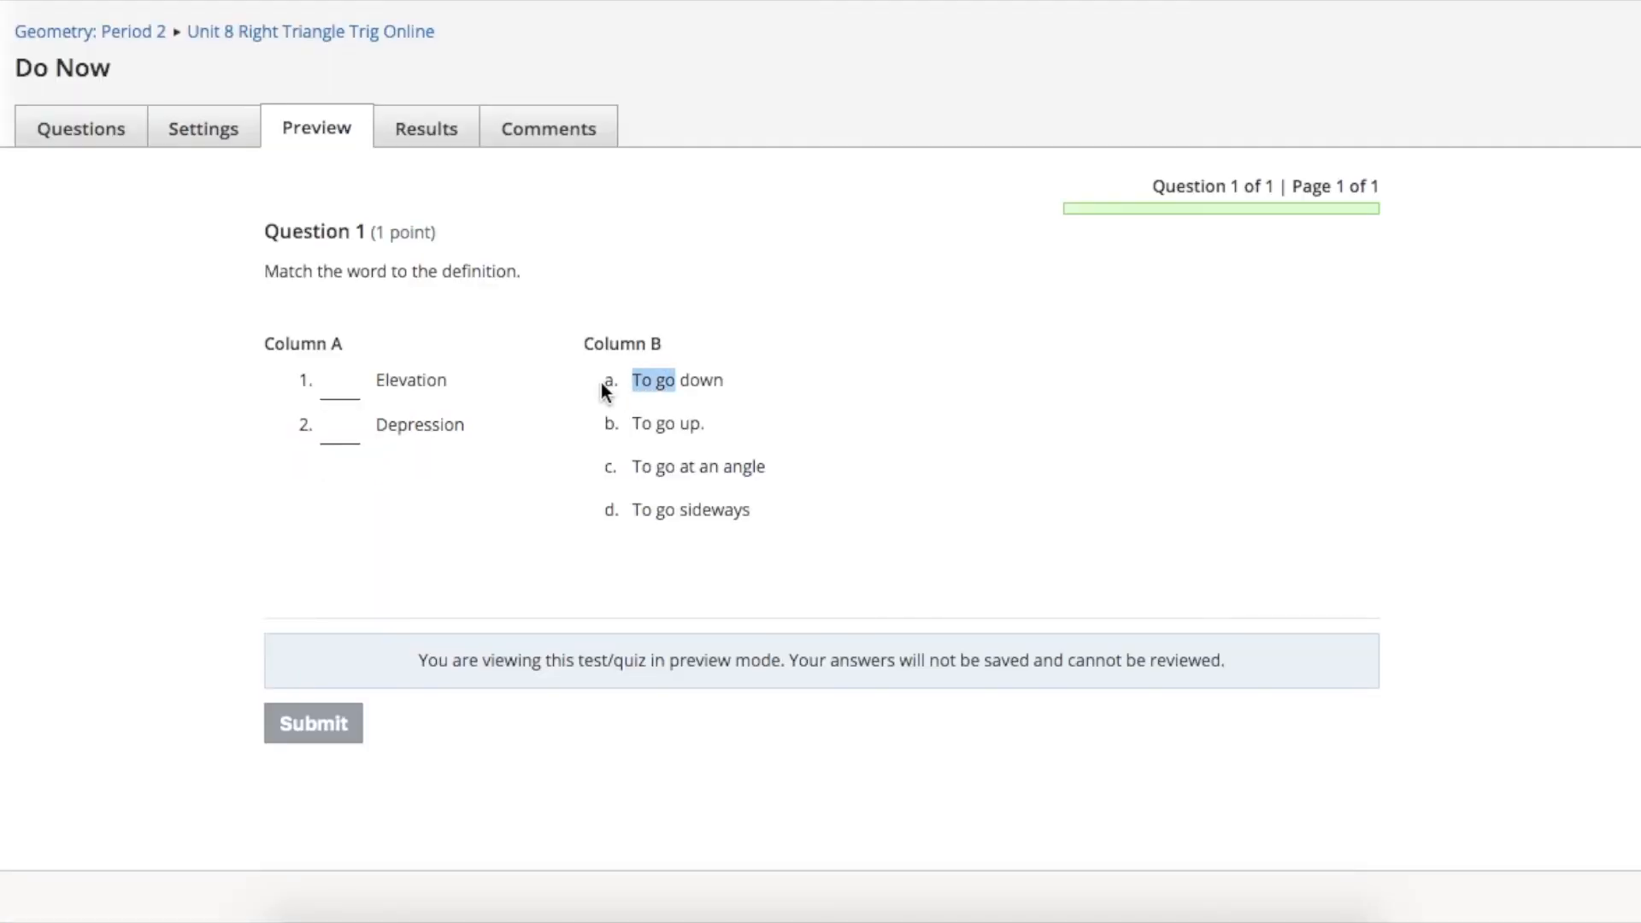
click(600, 383)
click(267, 35)
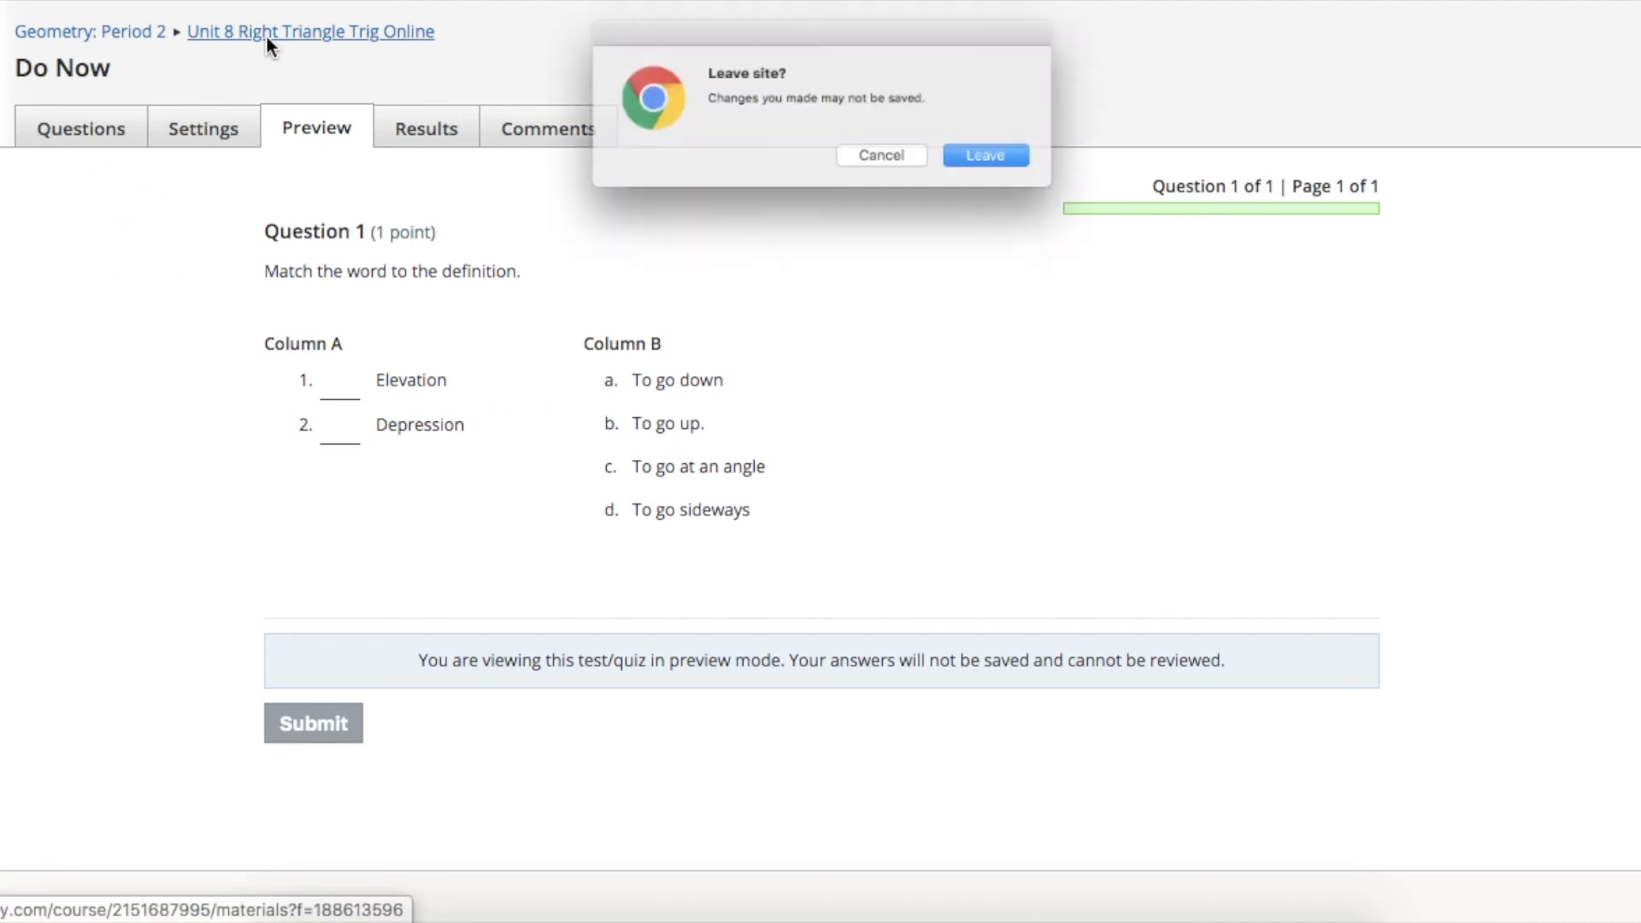
click(1023, 169)
Start a new test/quiz in the Day 6 April 23 folder with the name "Video Lesson & Class work".
click(384, 151)
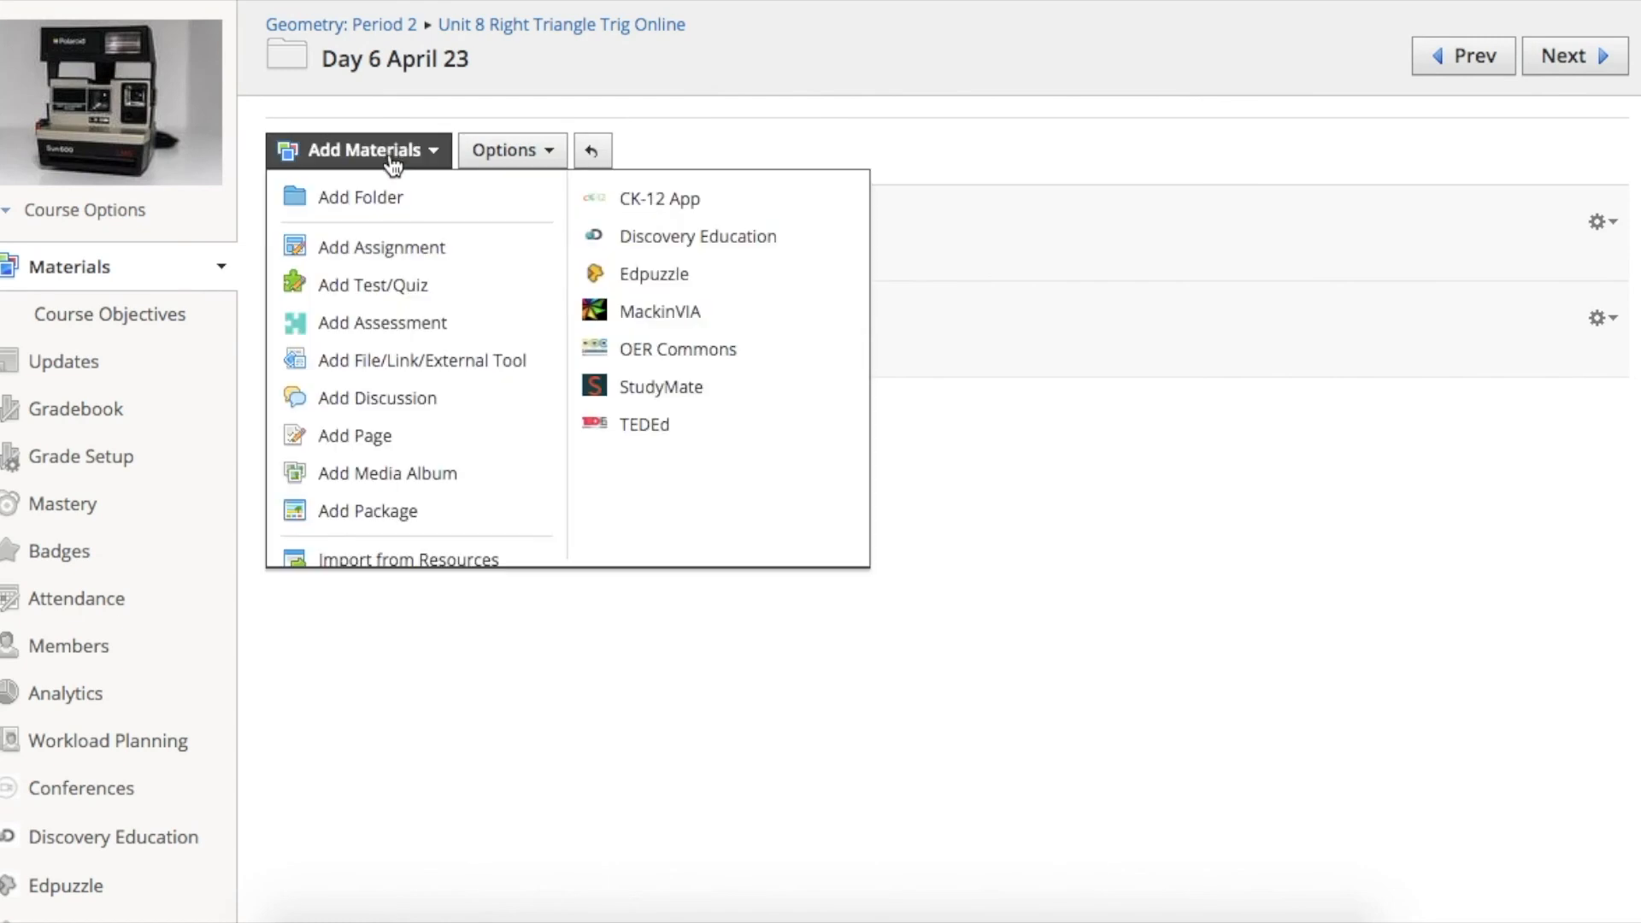
click(476, 290)
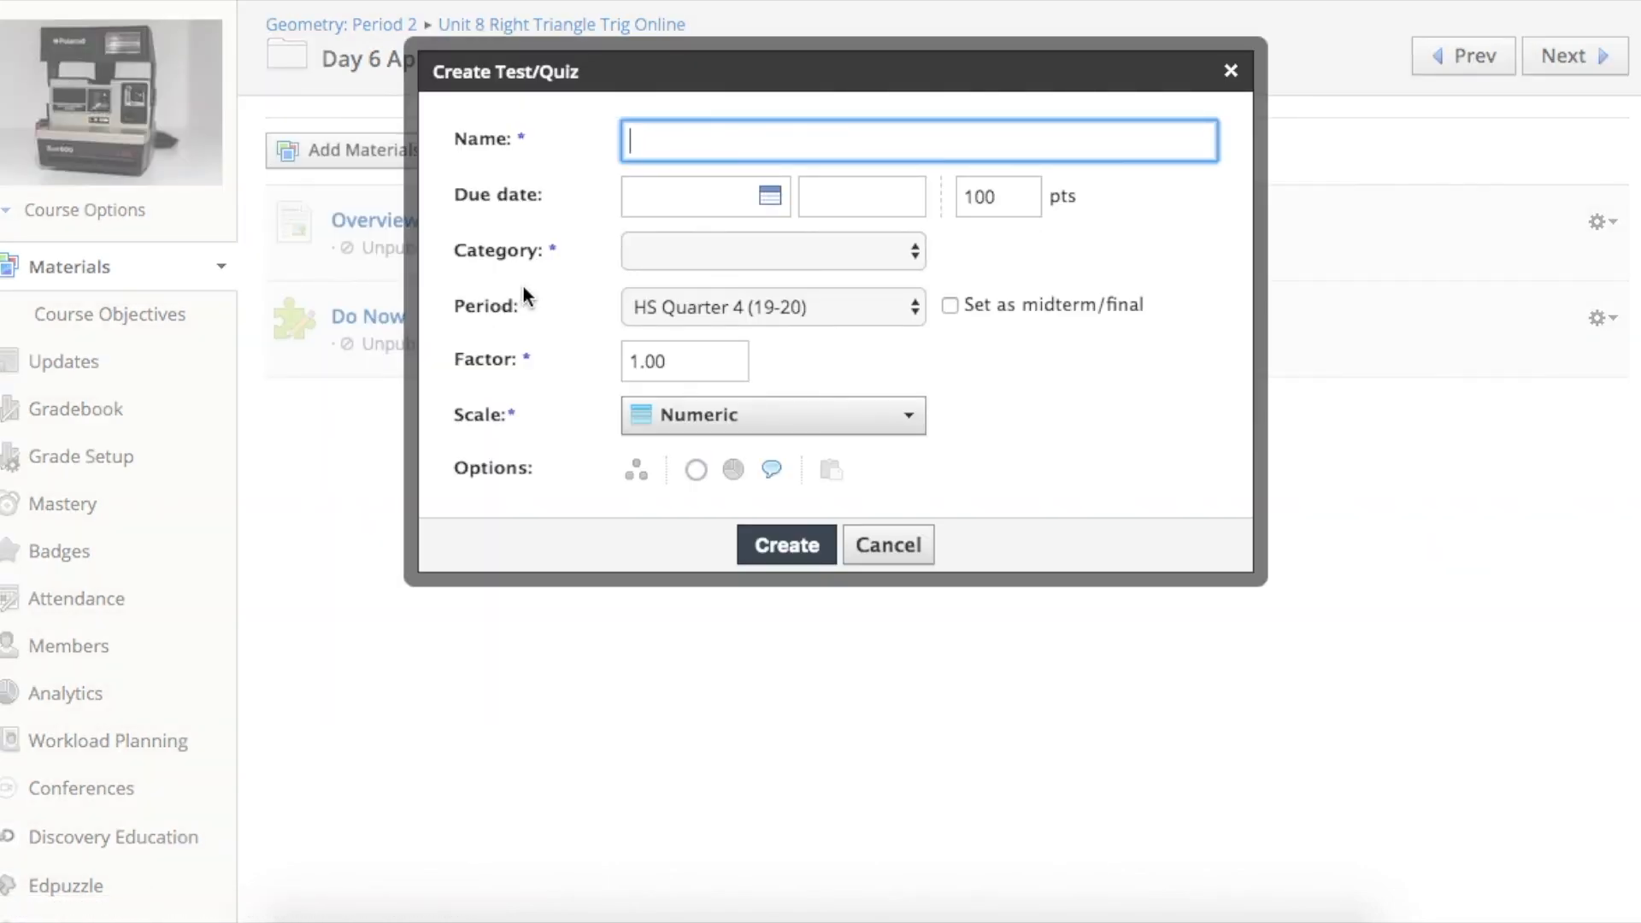
text(Video)
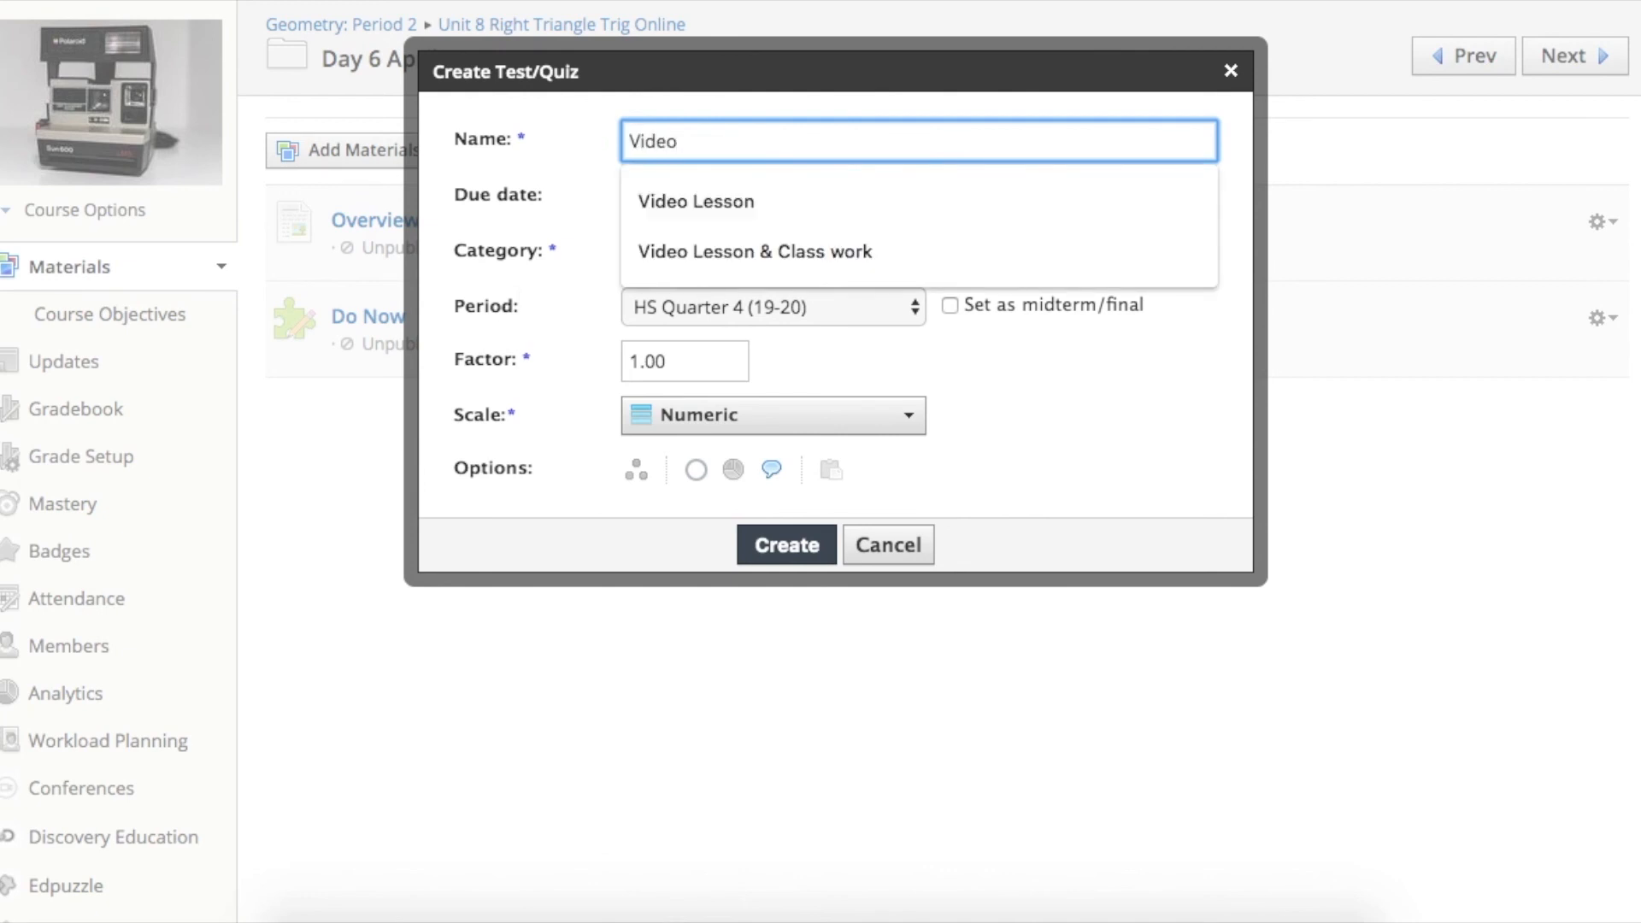
key(Down)
key(Down)
key(Return)
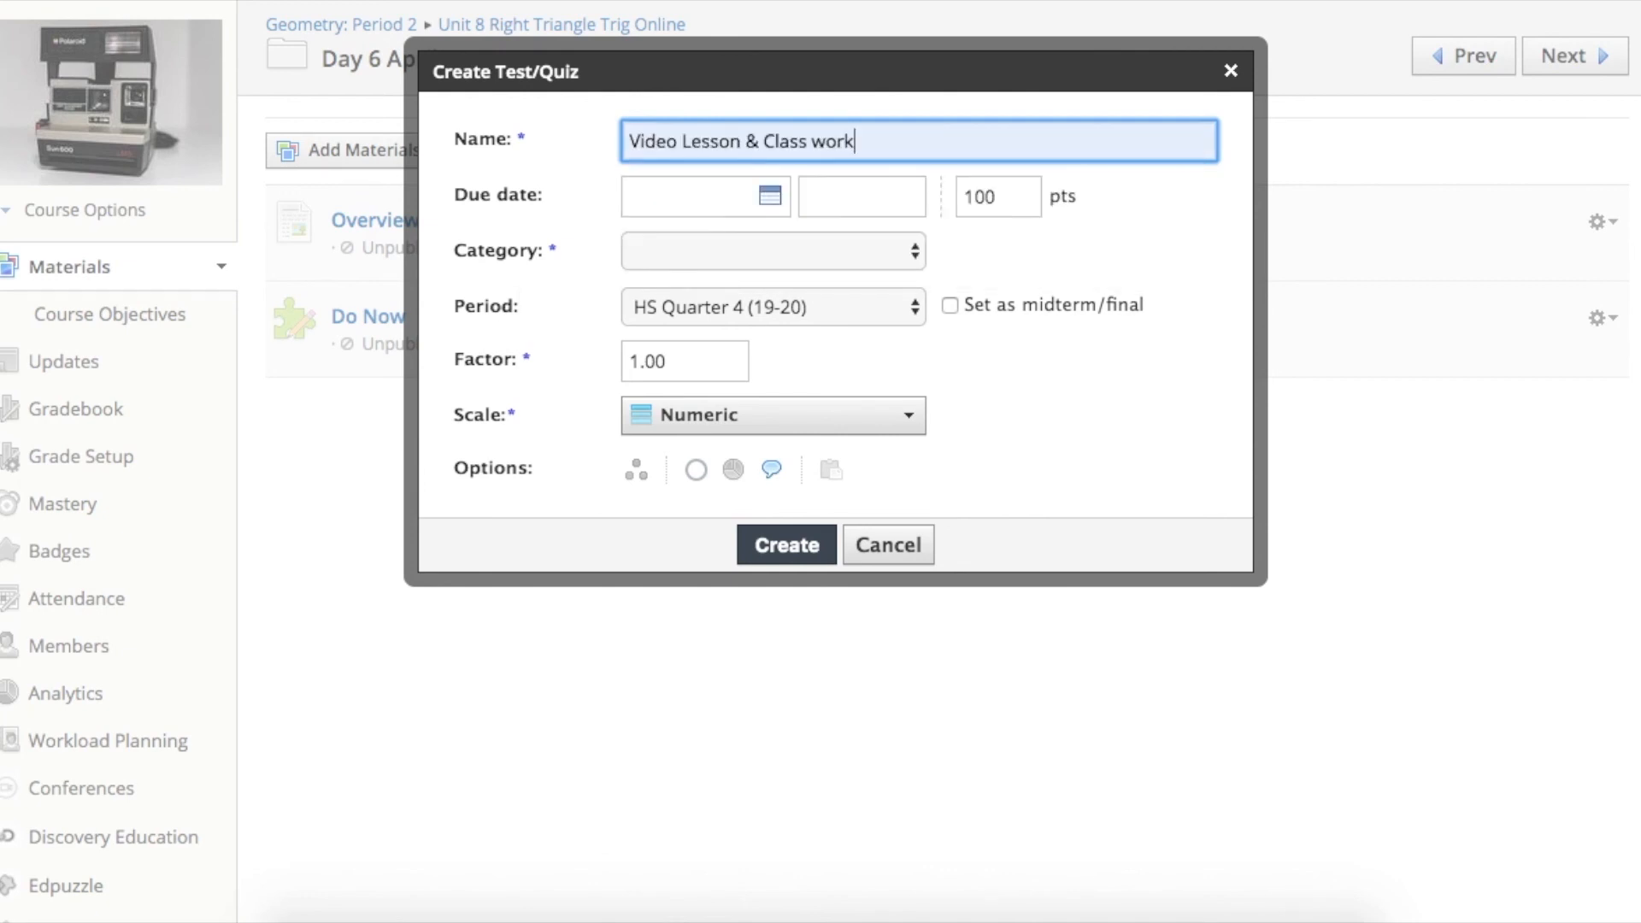
Set the new quiz to 4 points in the (Ungraded) category and create it.
click(1020, 186)
key(BackSpace)
key(BackSpace)
key(BackSpace)
text(4)
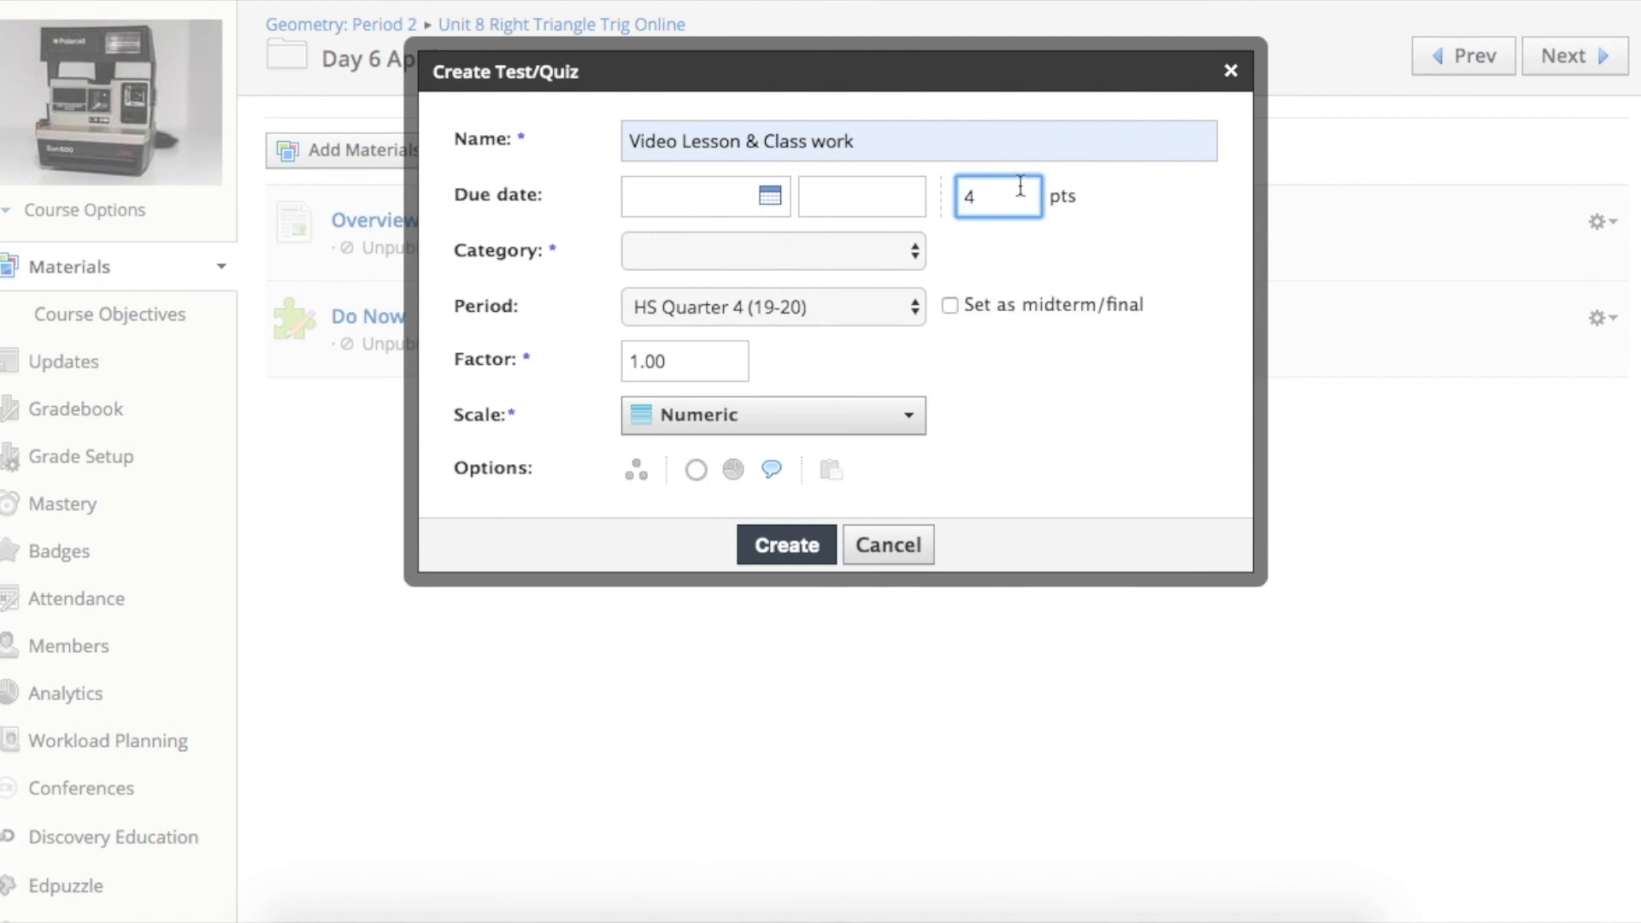
click(1021, 233)
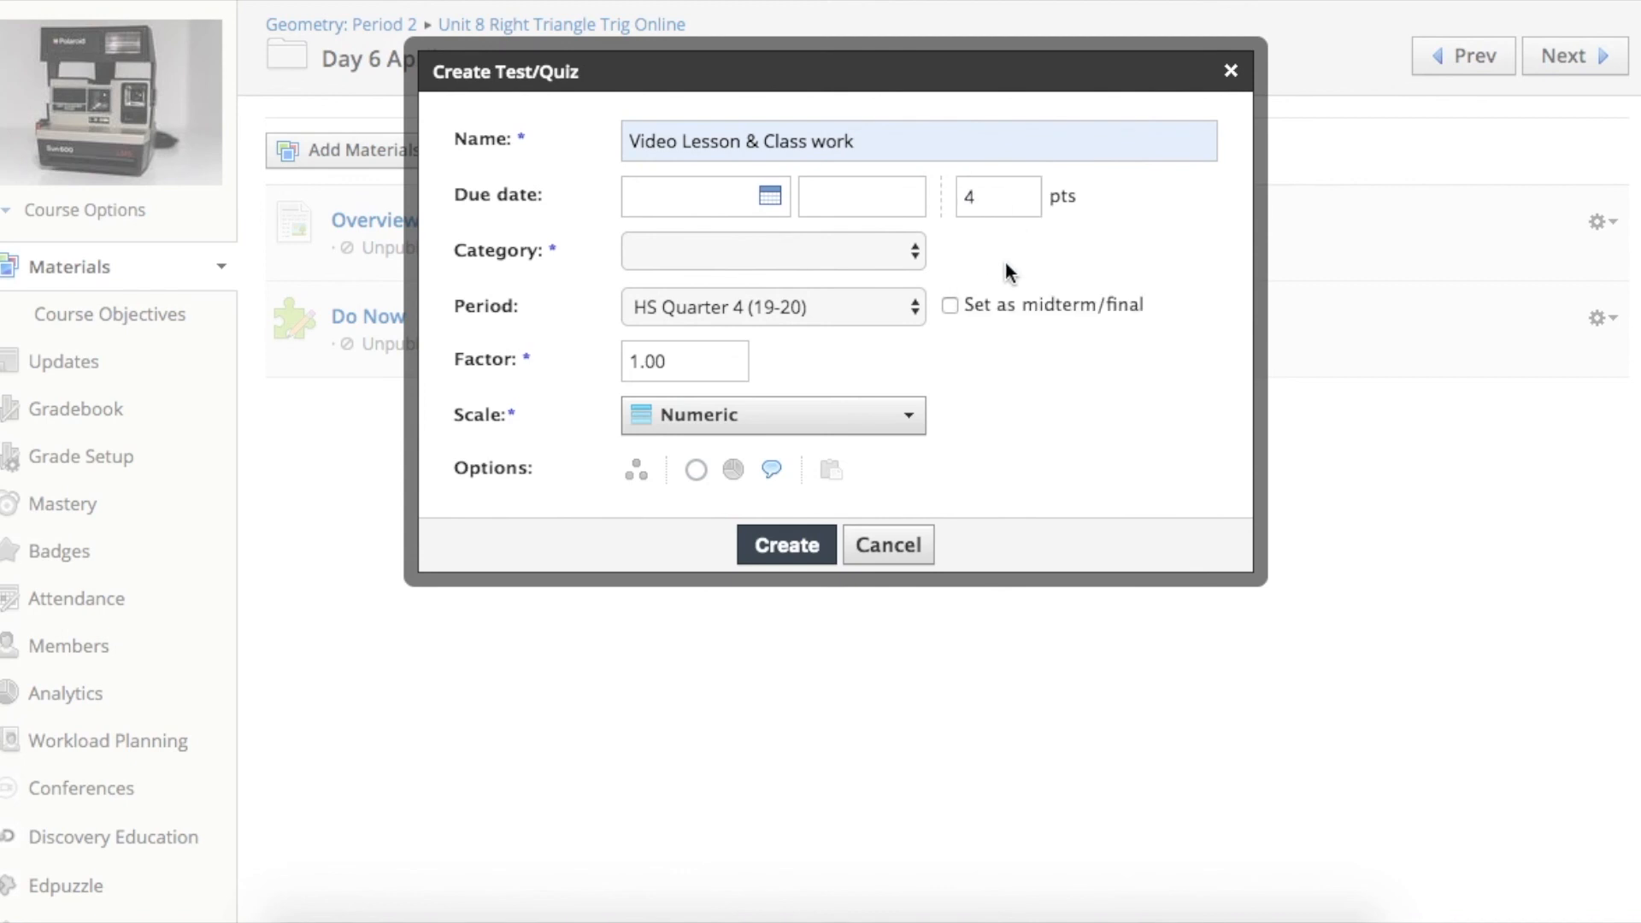
click(913, 253)
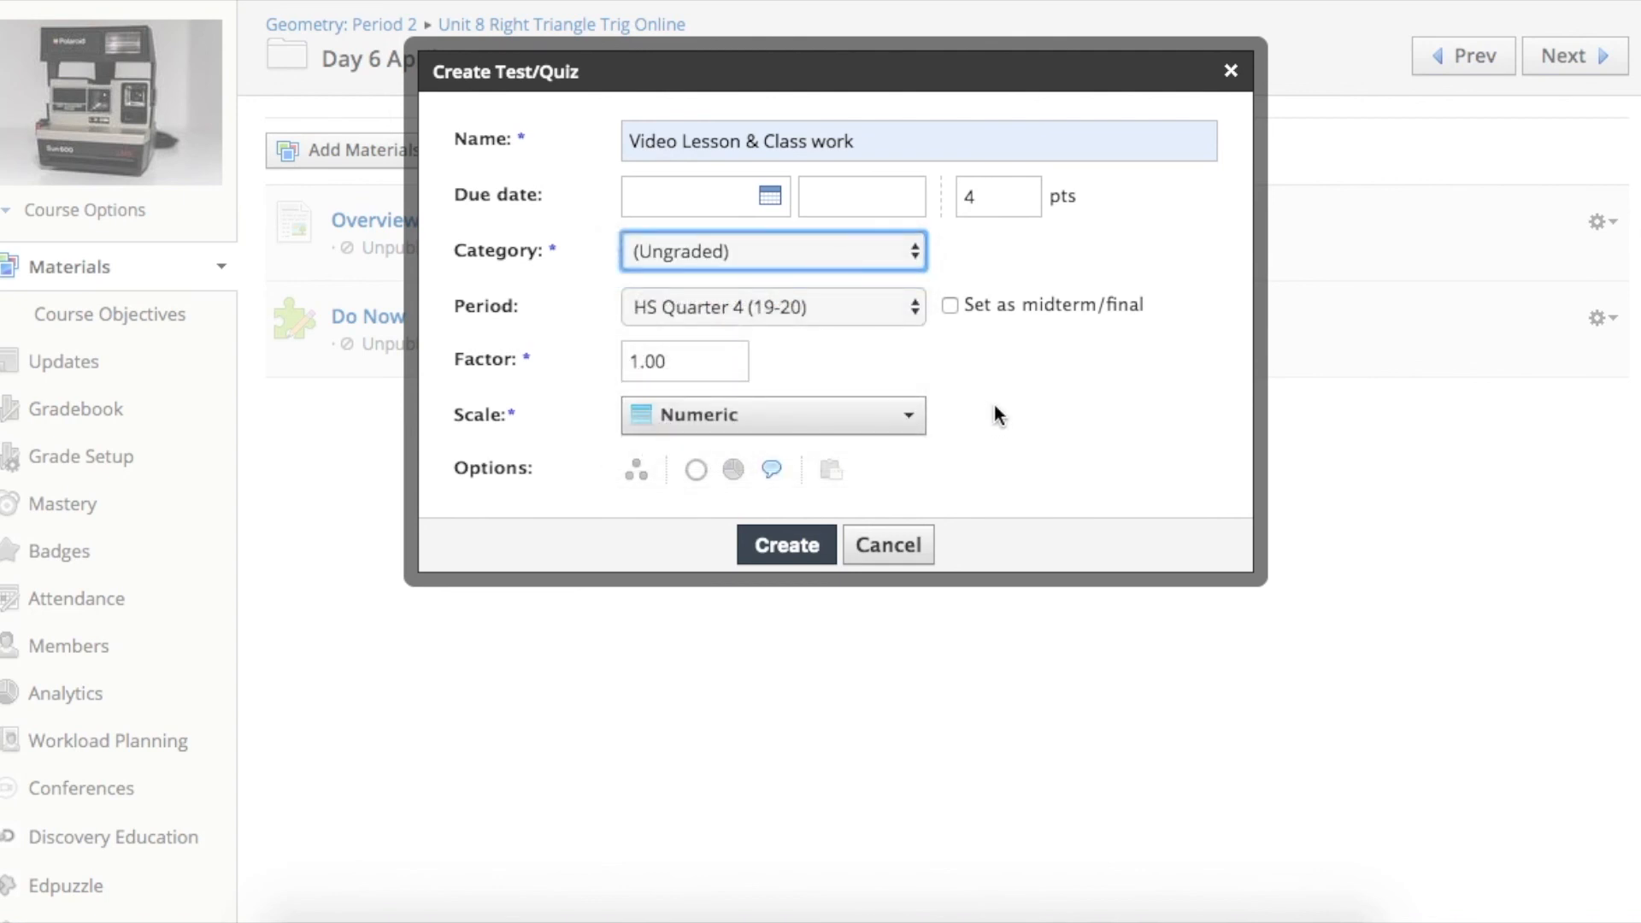
click(772, 552)
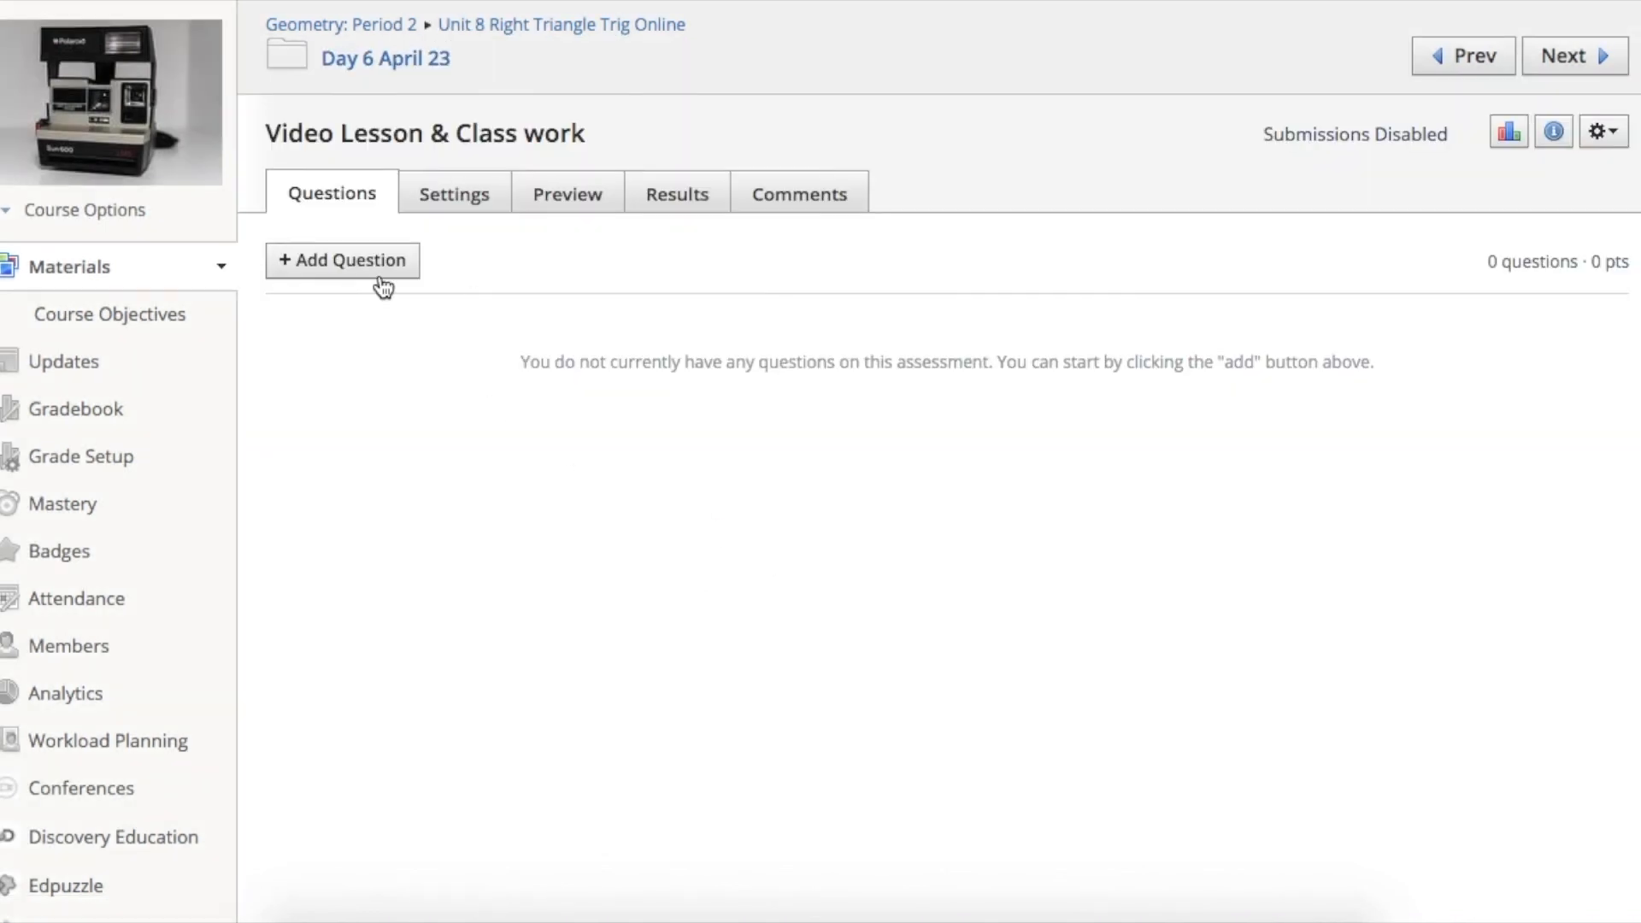
Start a text item in the quiz, and copy the embed code of the april 23 video from YouTube.
click(383, 280)
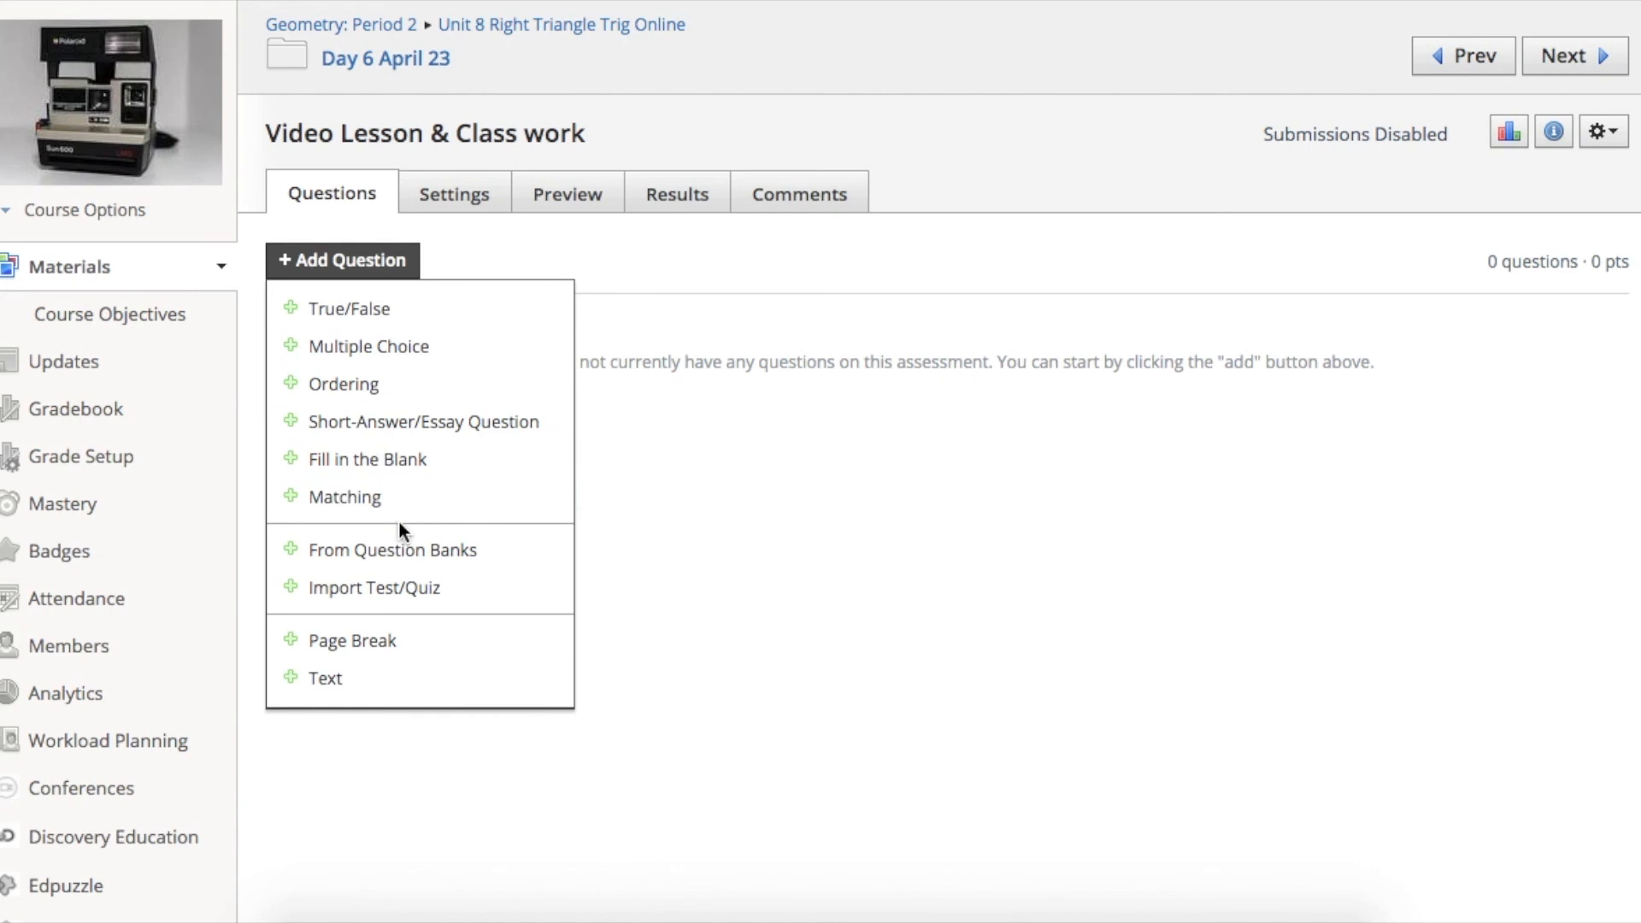
click(405, 679)
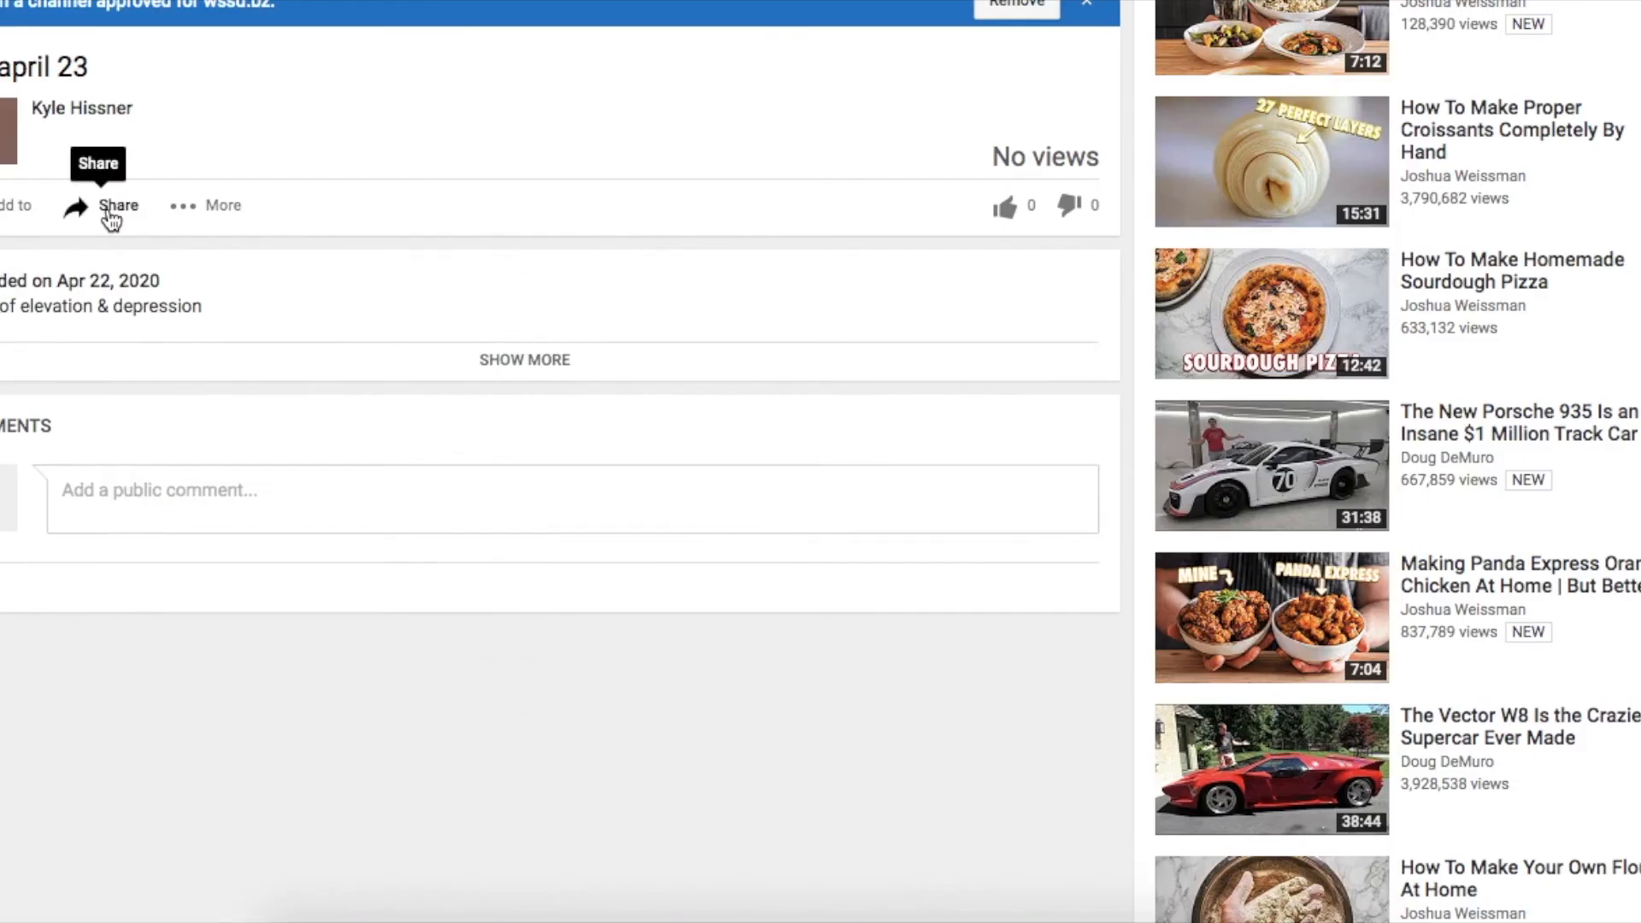
click(111, 215)
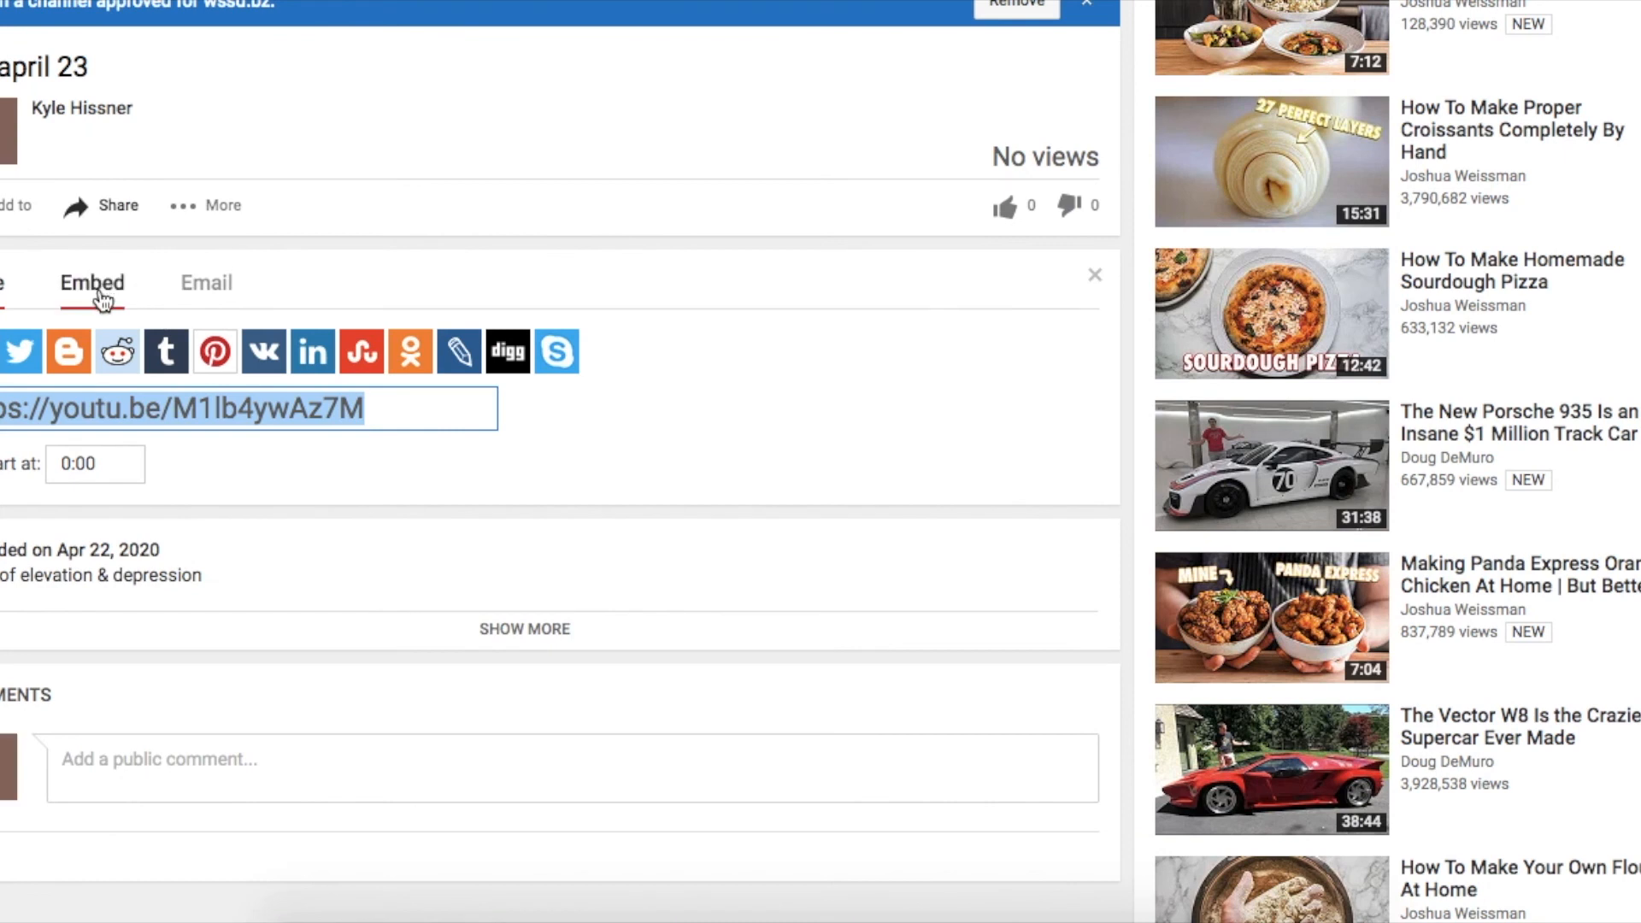
click(101, 296)
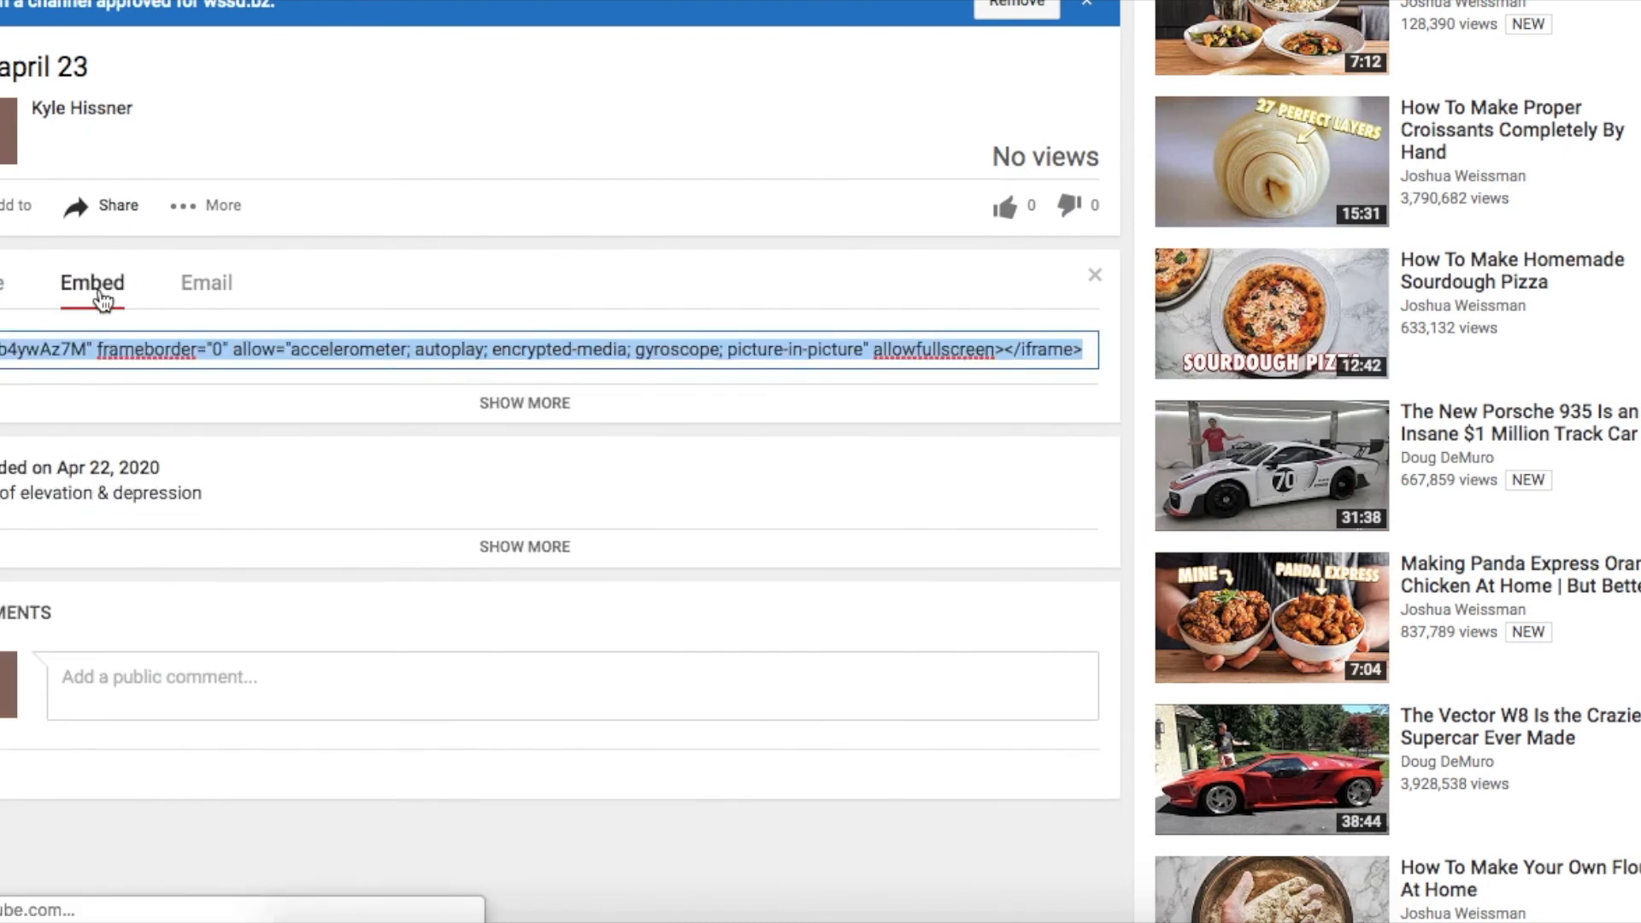
right_click(74, 351)
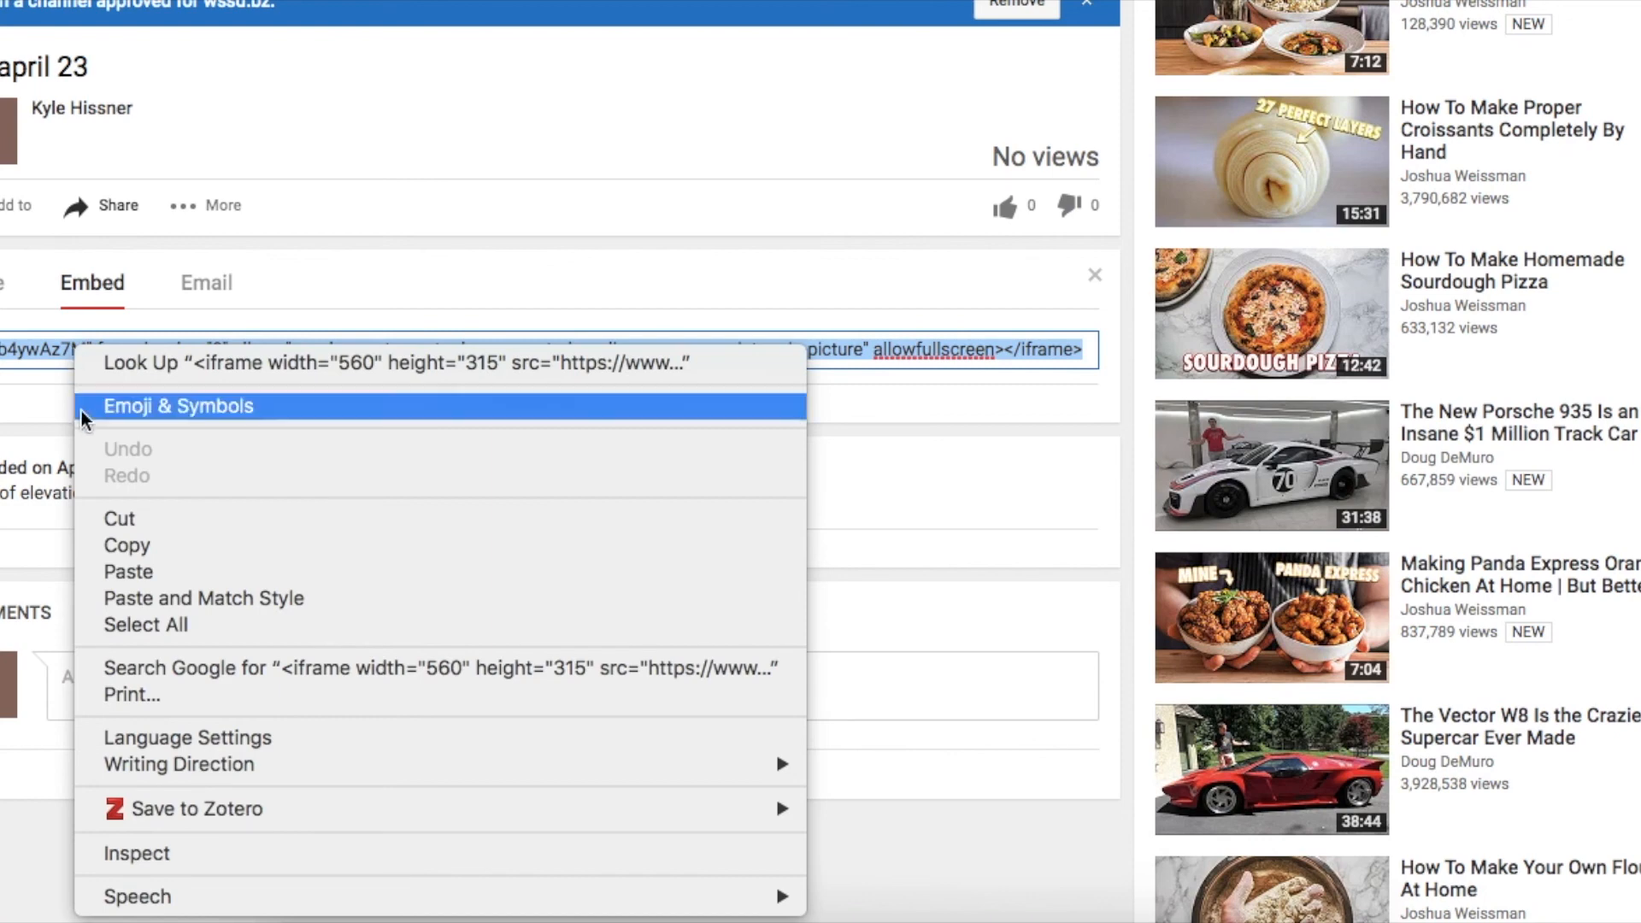
click(241, 560)
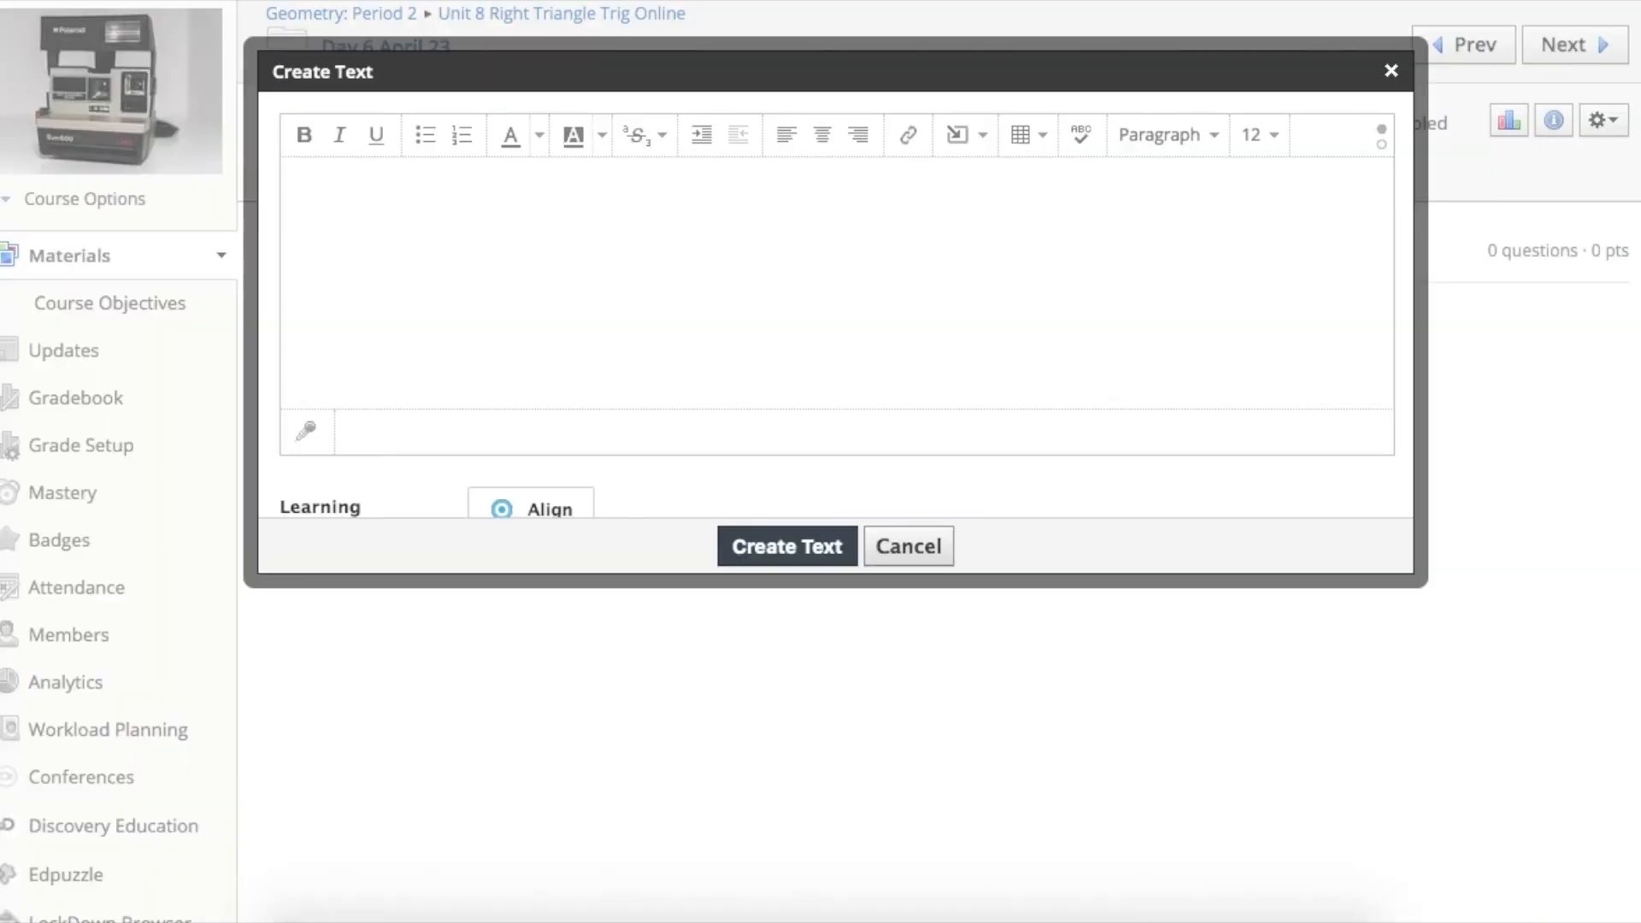
Insert the video into the text item as web media using the copied embed code, and create the text.
click(957, 141)
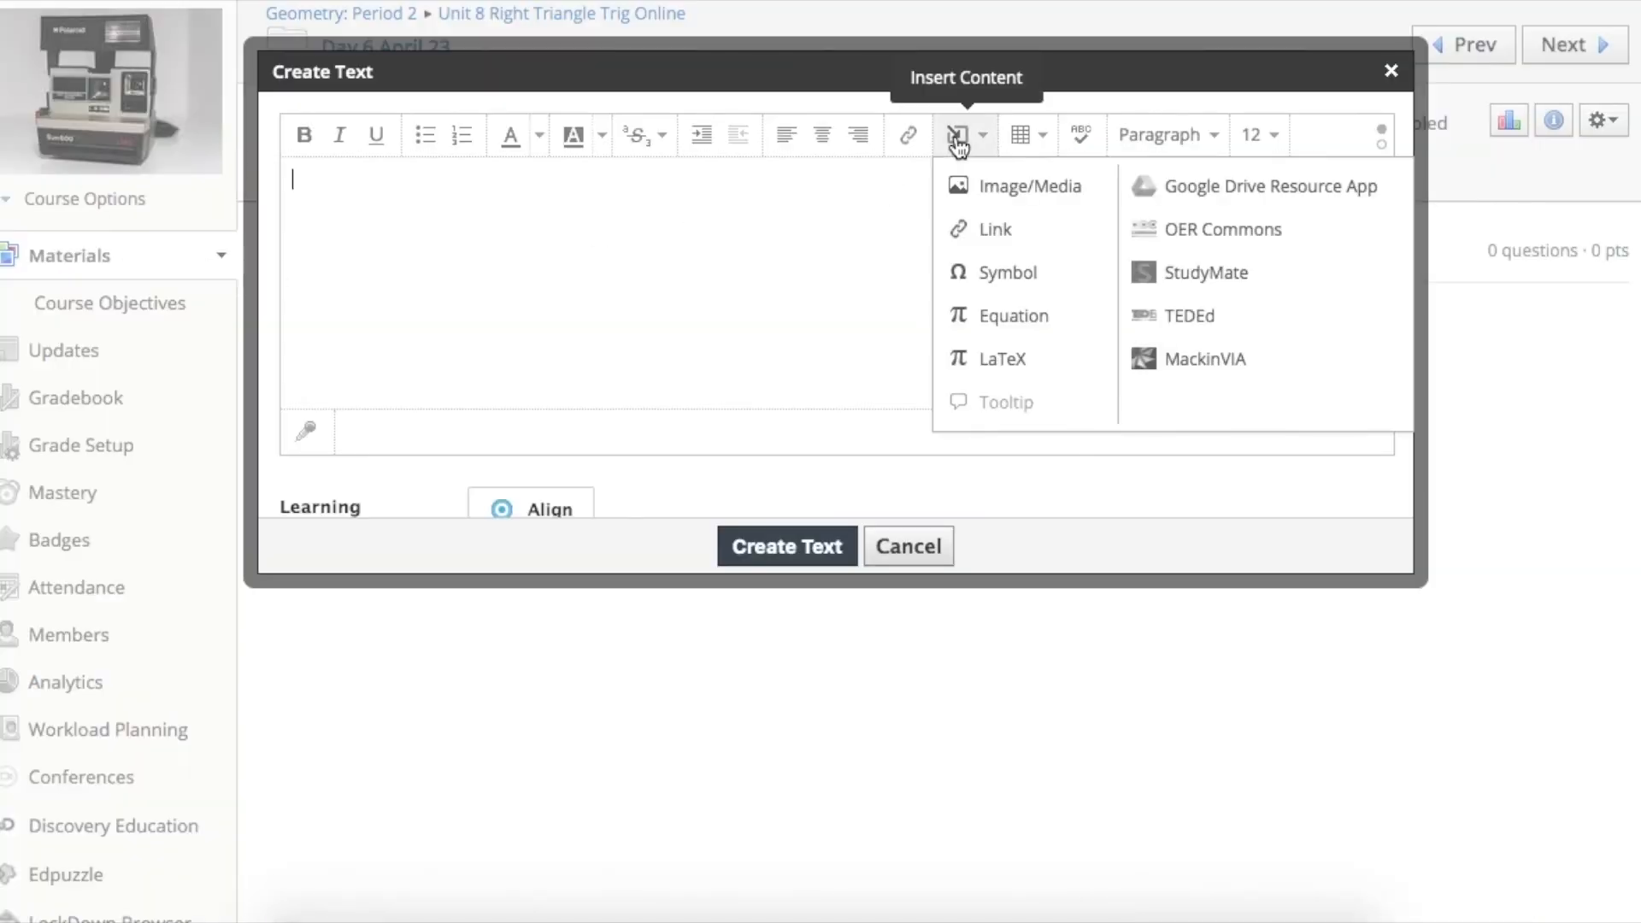
click(1093, 186)
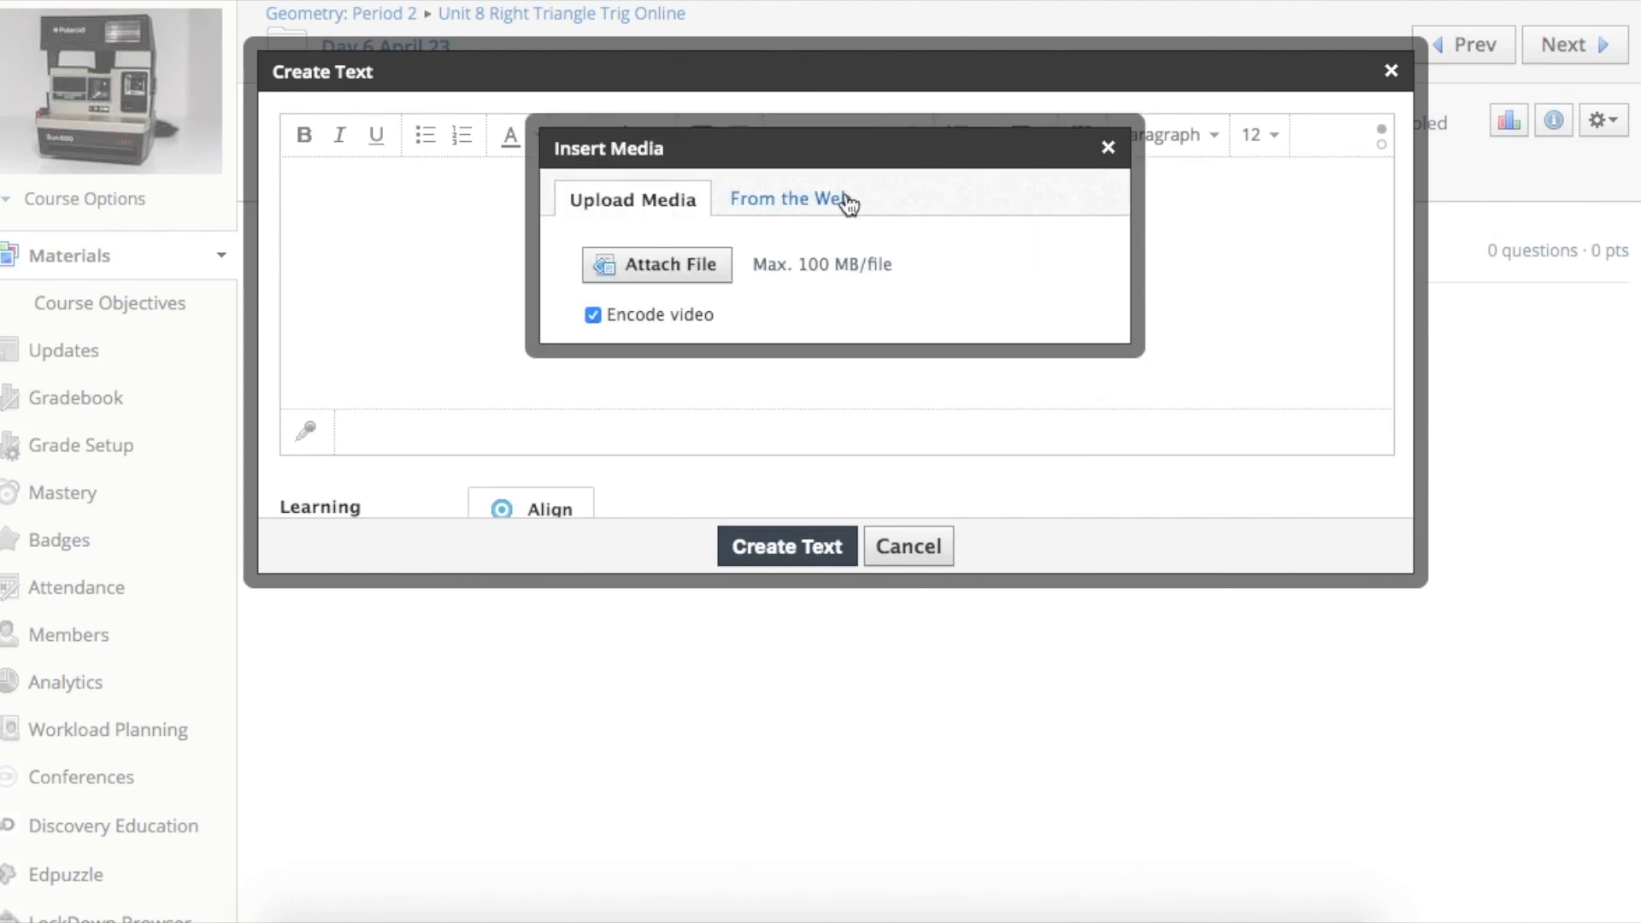
click(861, 205)
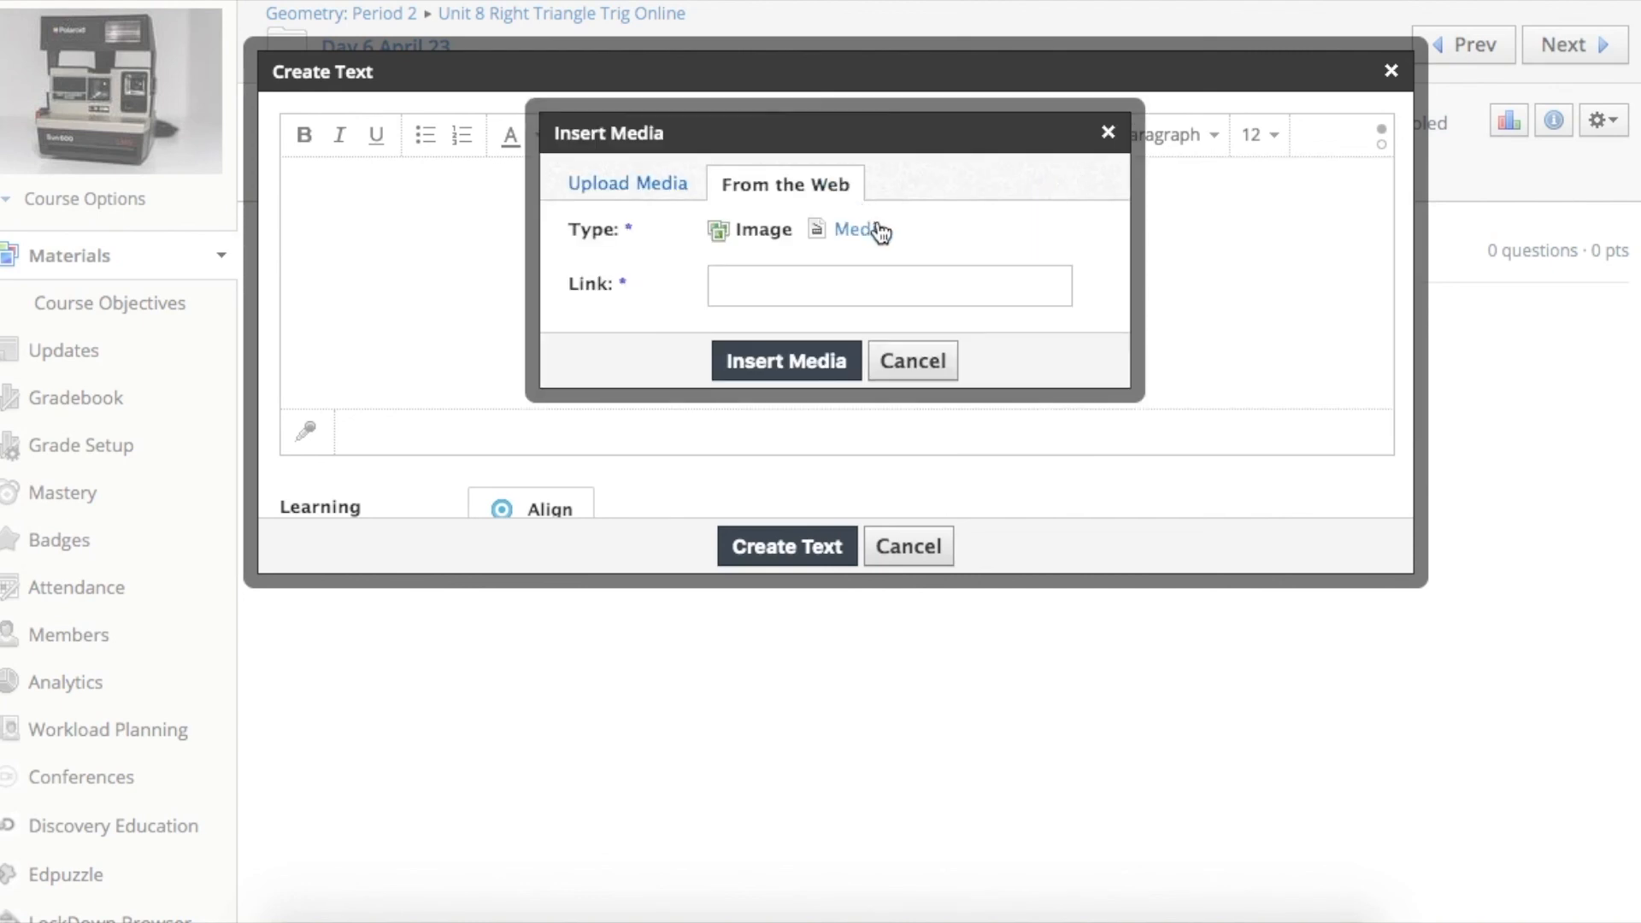
click(881, 238)
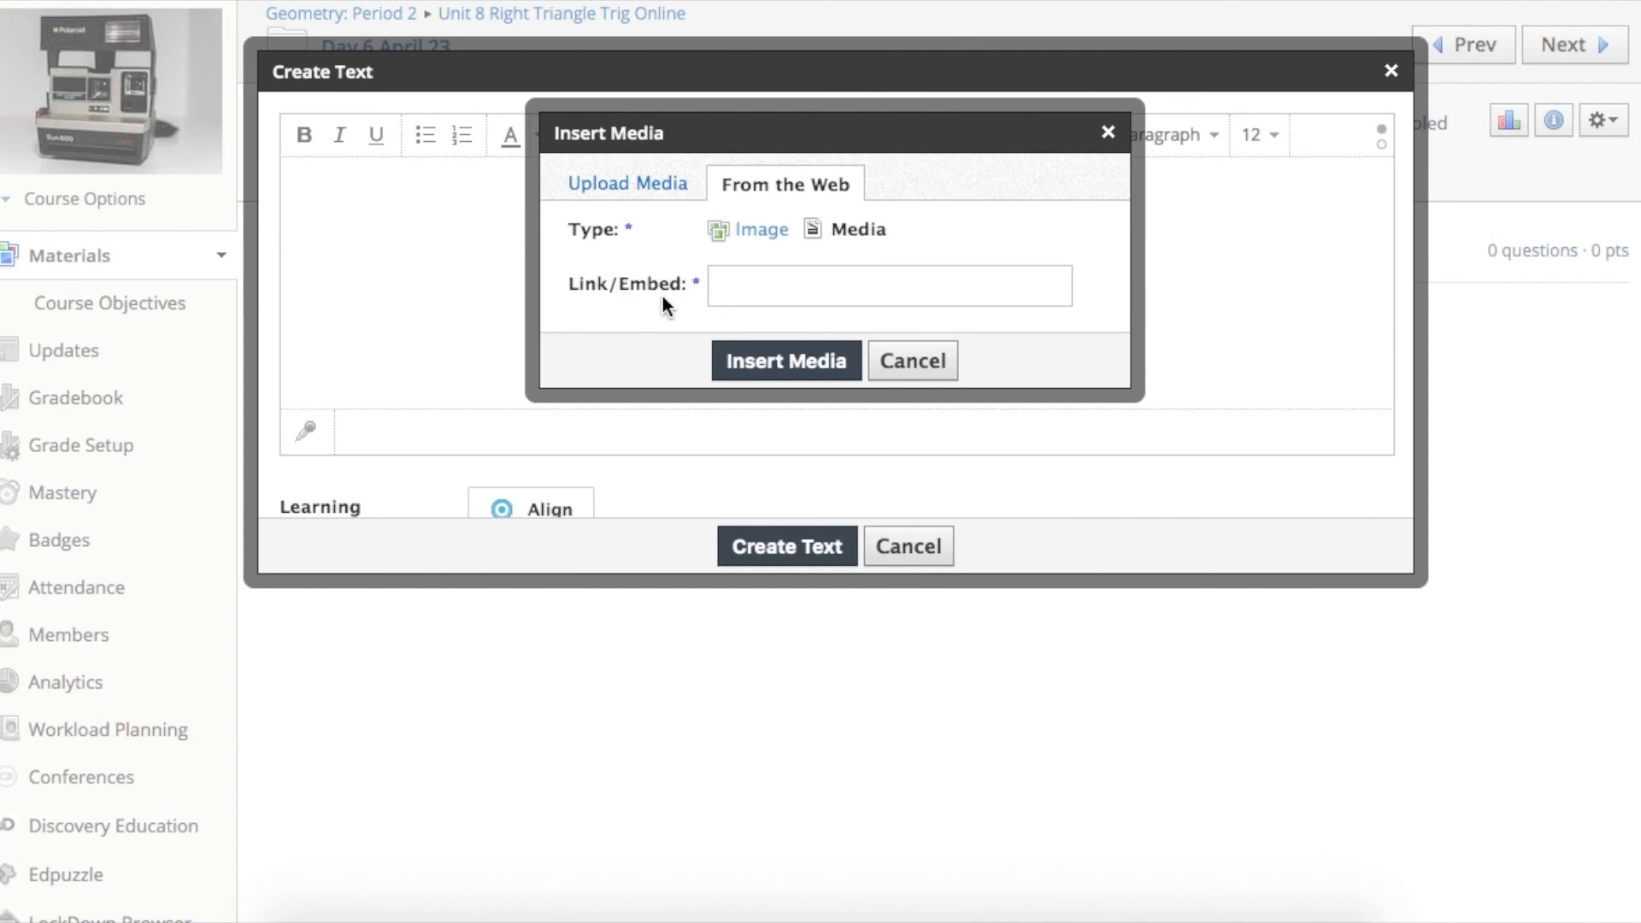
right_click(776, 284)
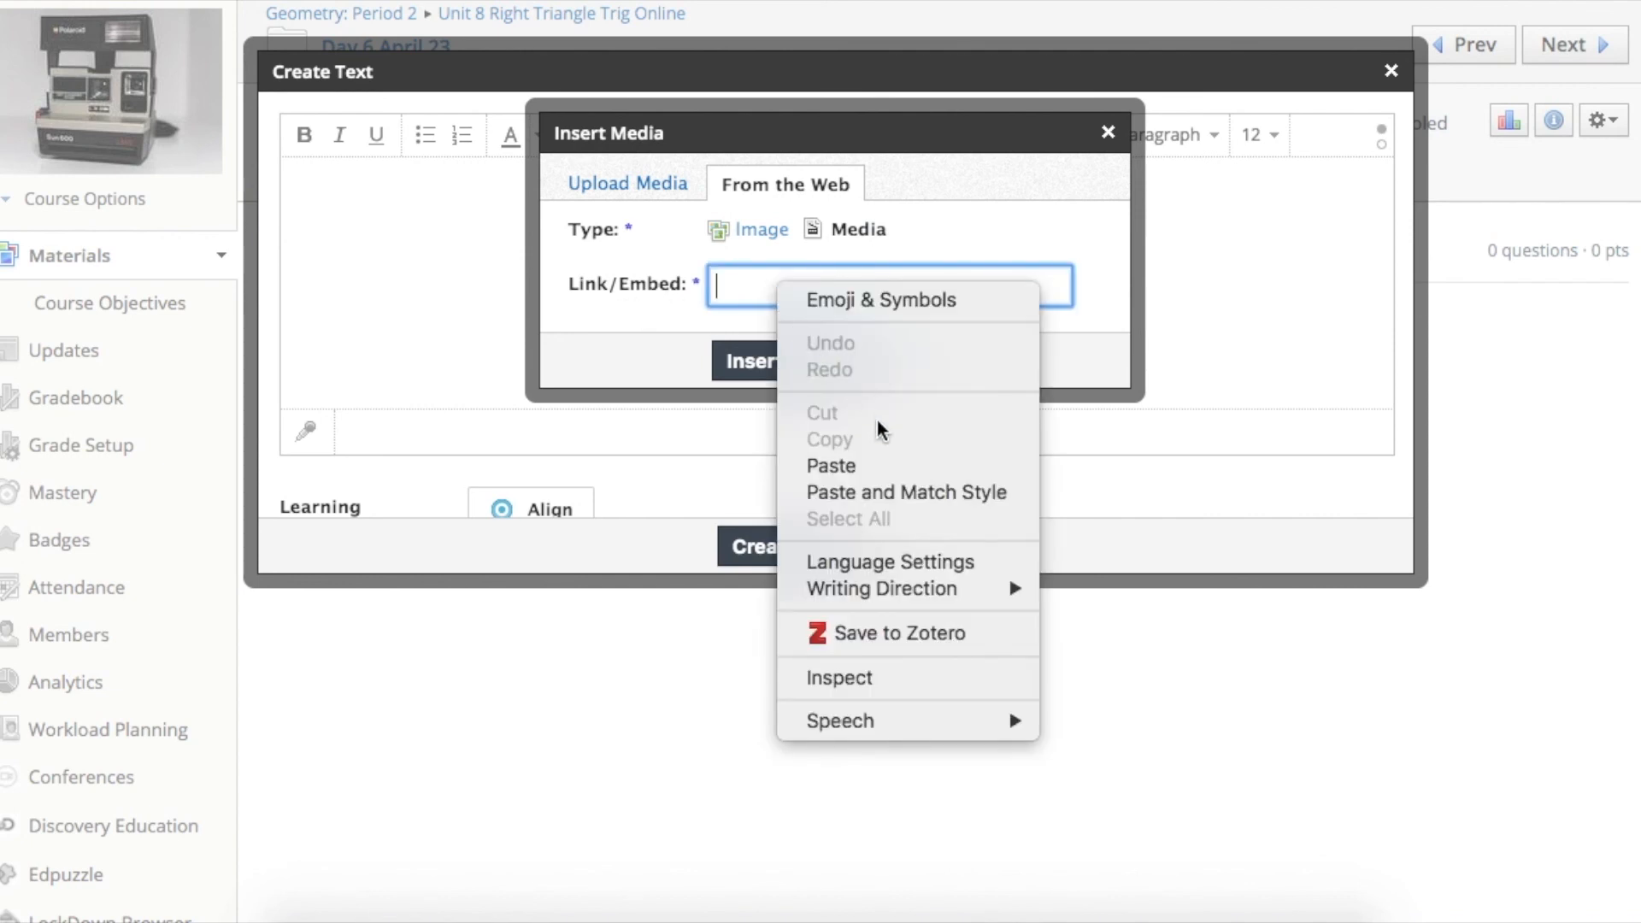
click(887, 465)
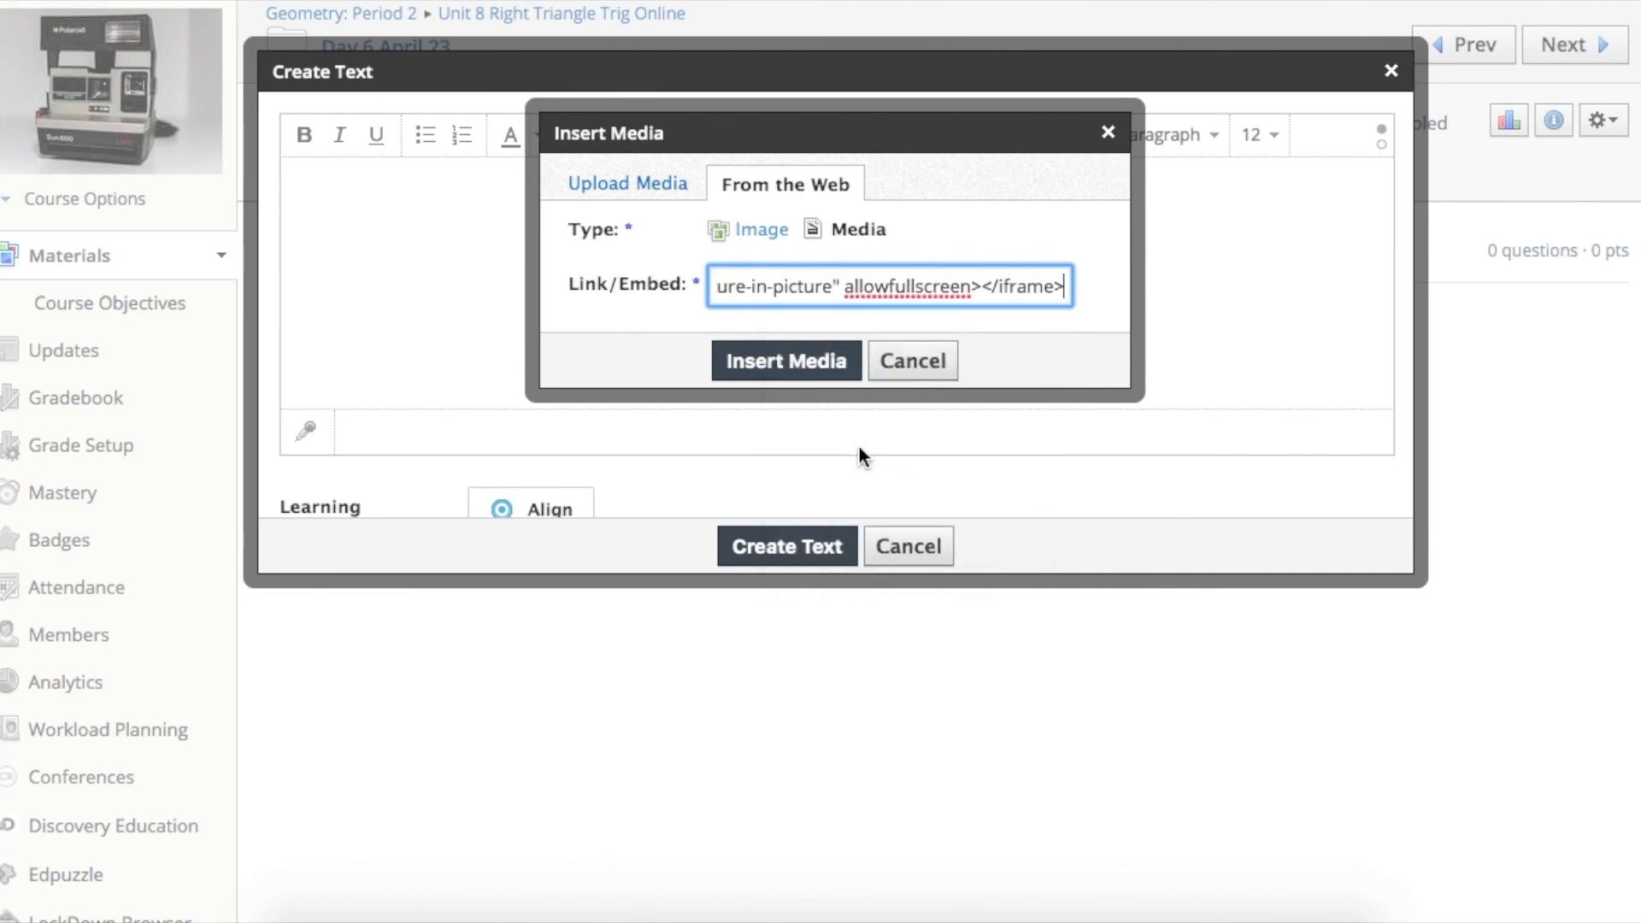
click(779, 366)
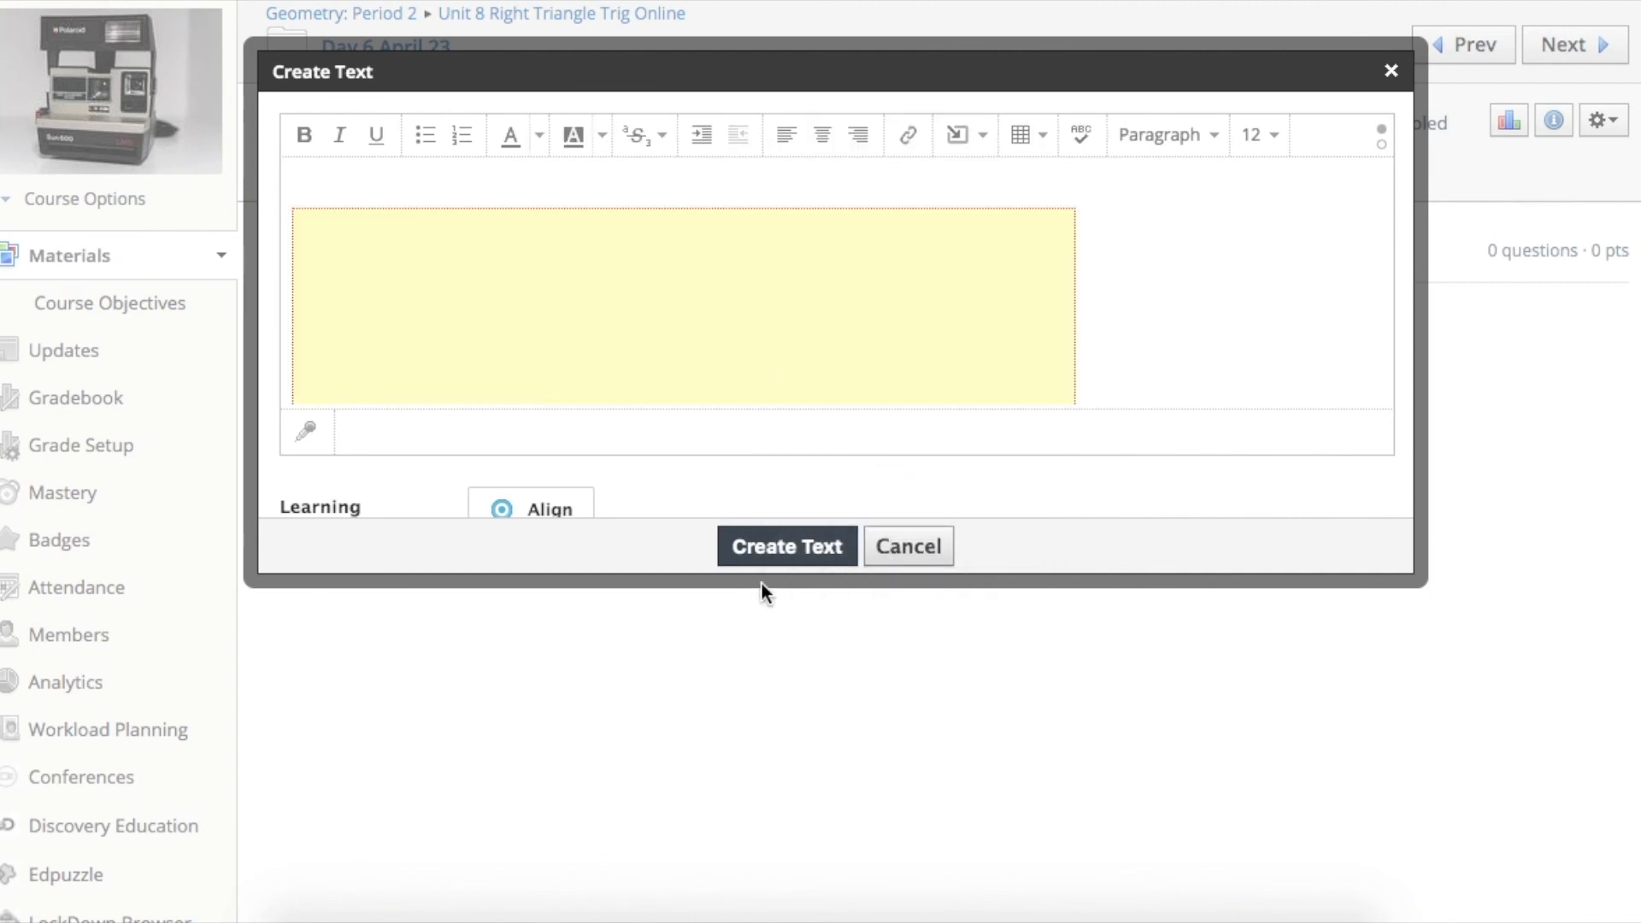
click(797, 556)
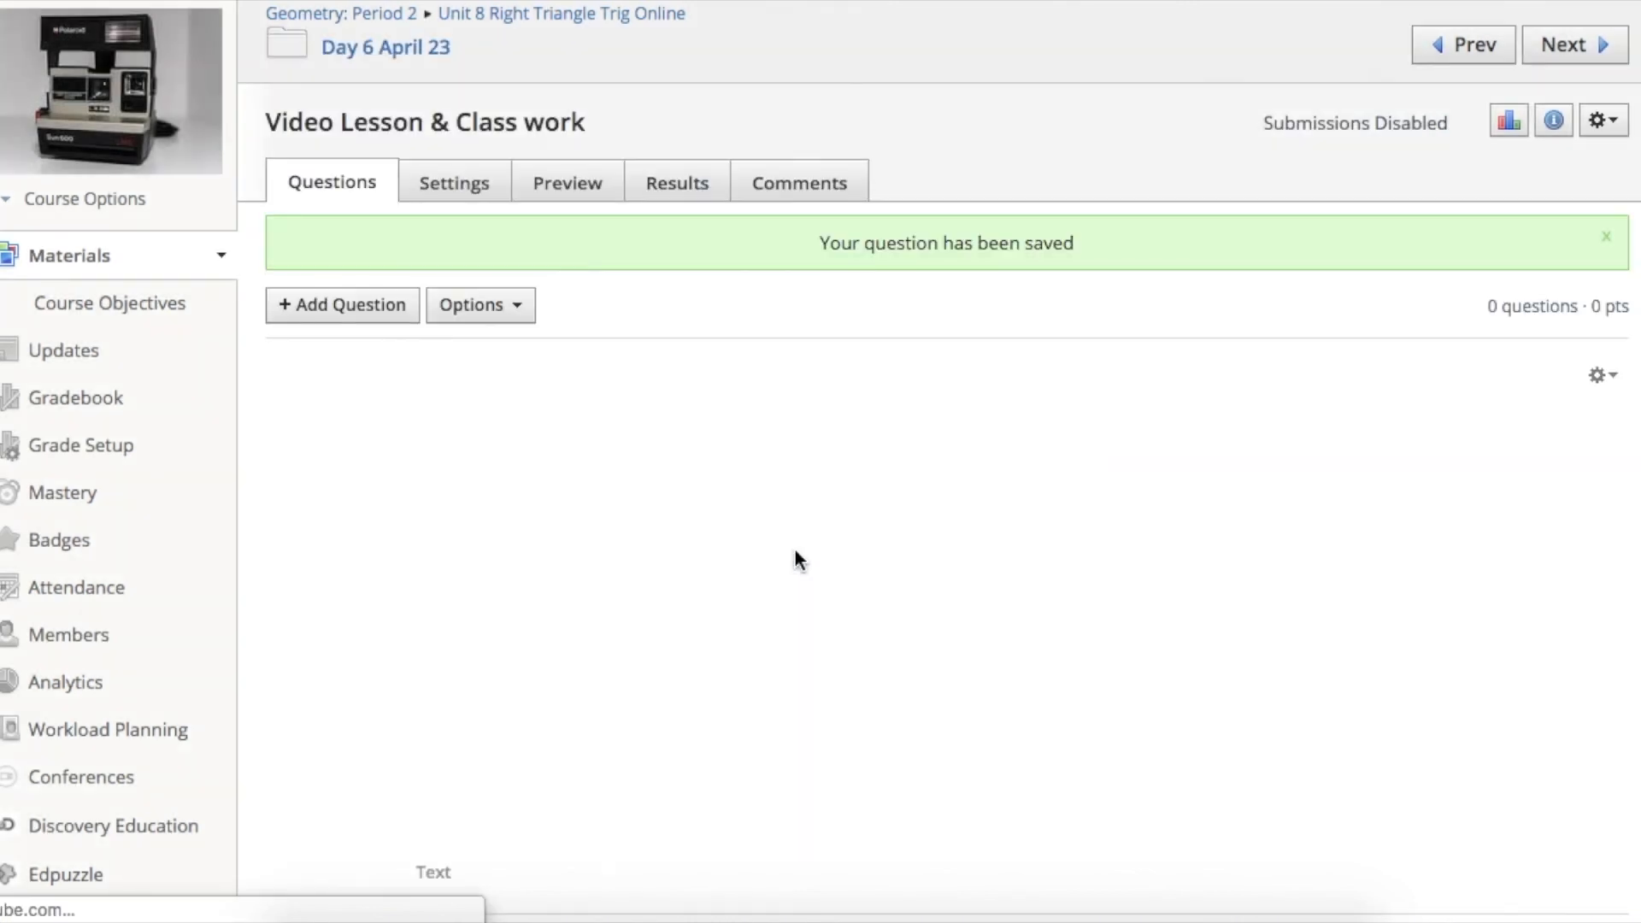
scroll(795, 555, down, 2)
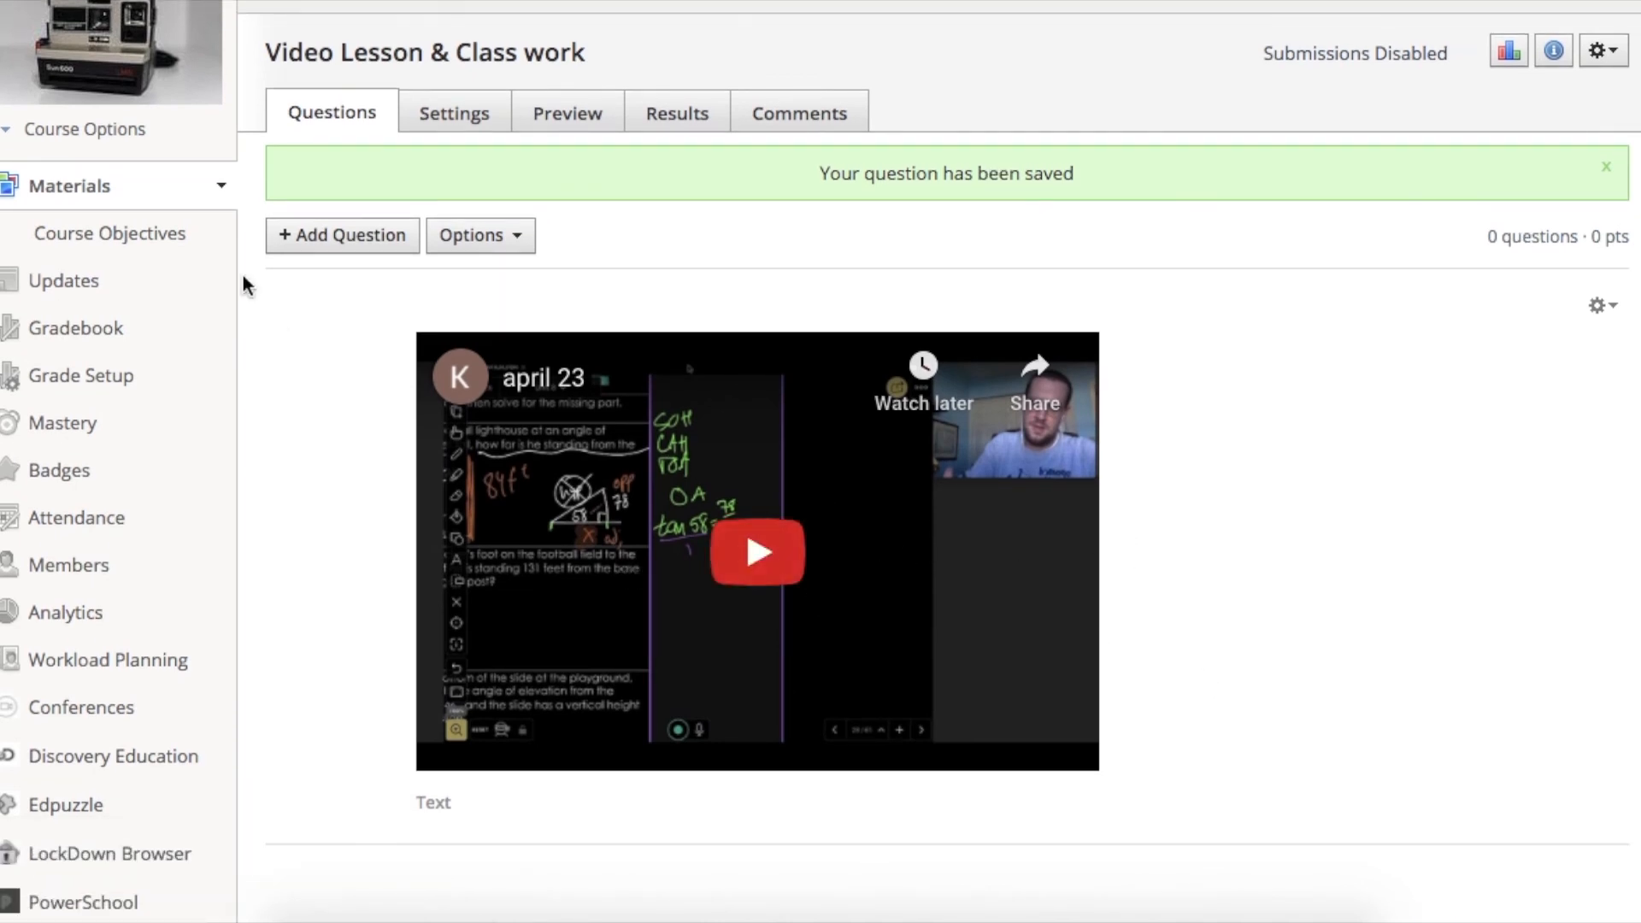
Start a multiple choice question, and capture a screenshot of worksheet problem 7 about Building A and Building B.
click(347, 233)
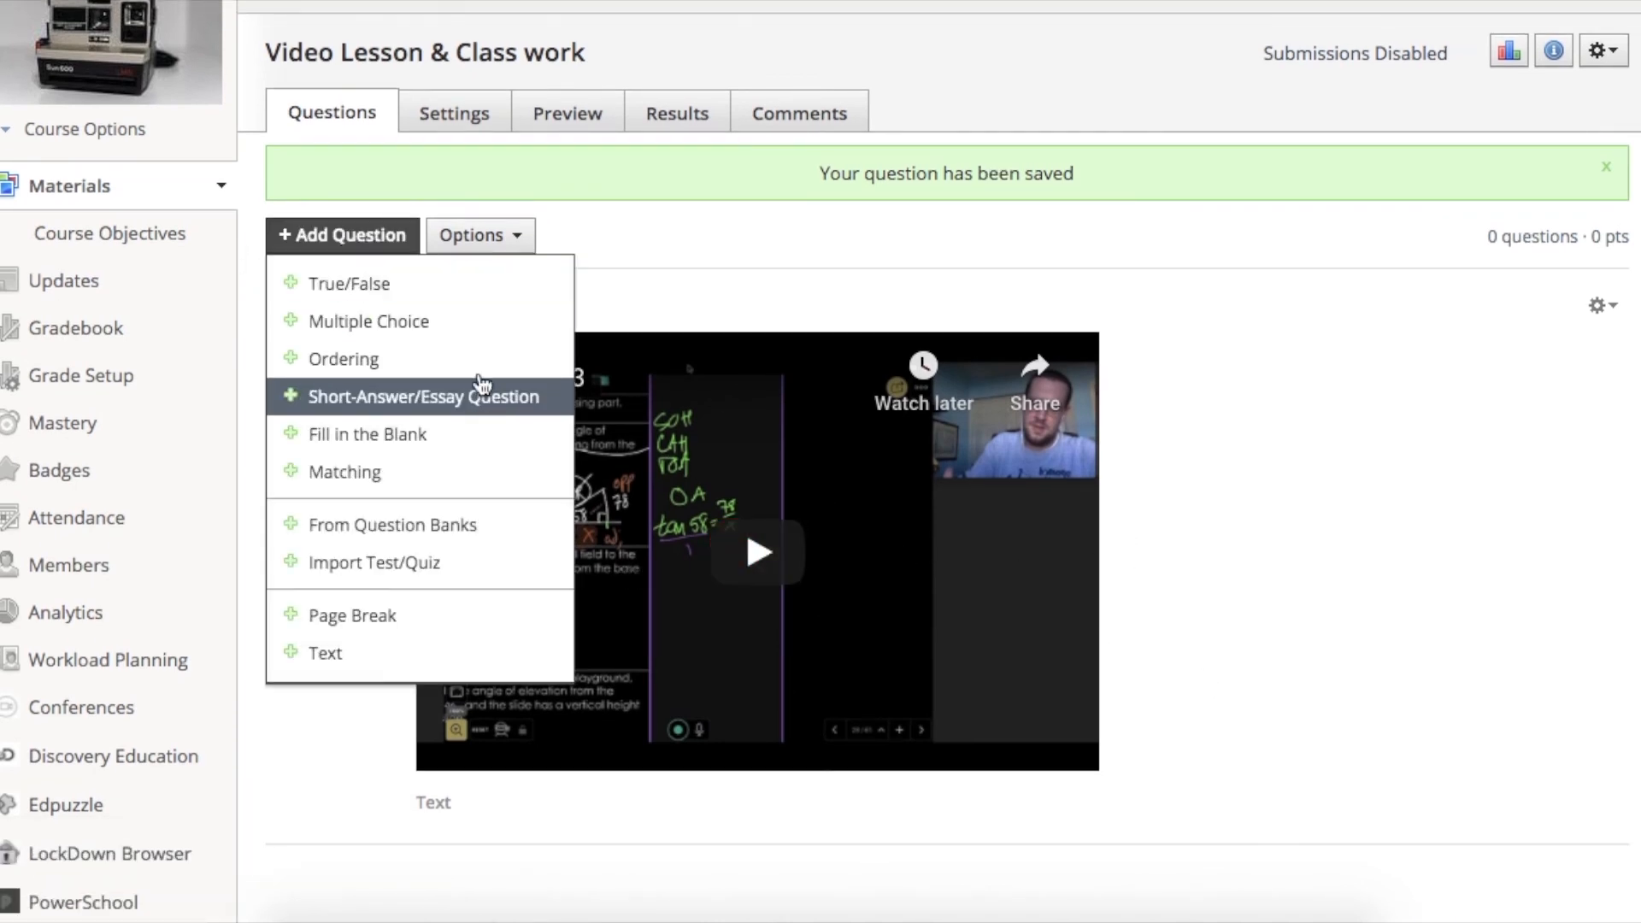
click(464, 335)
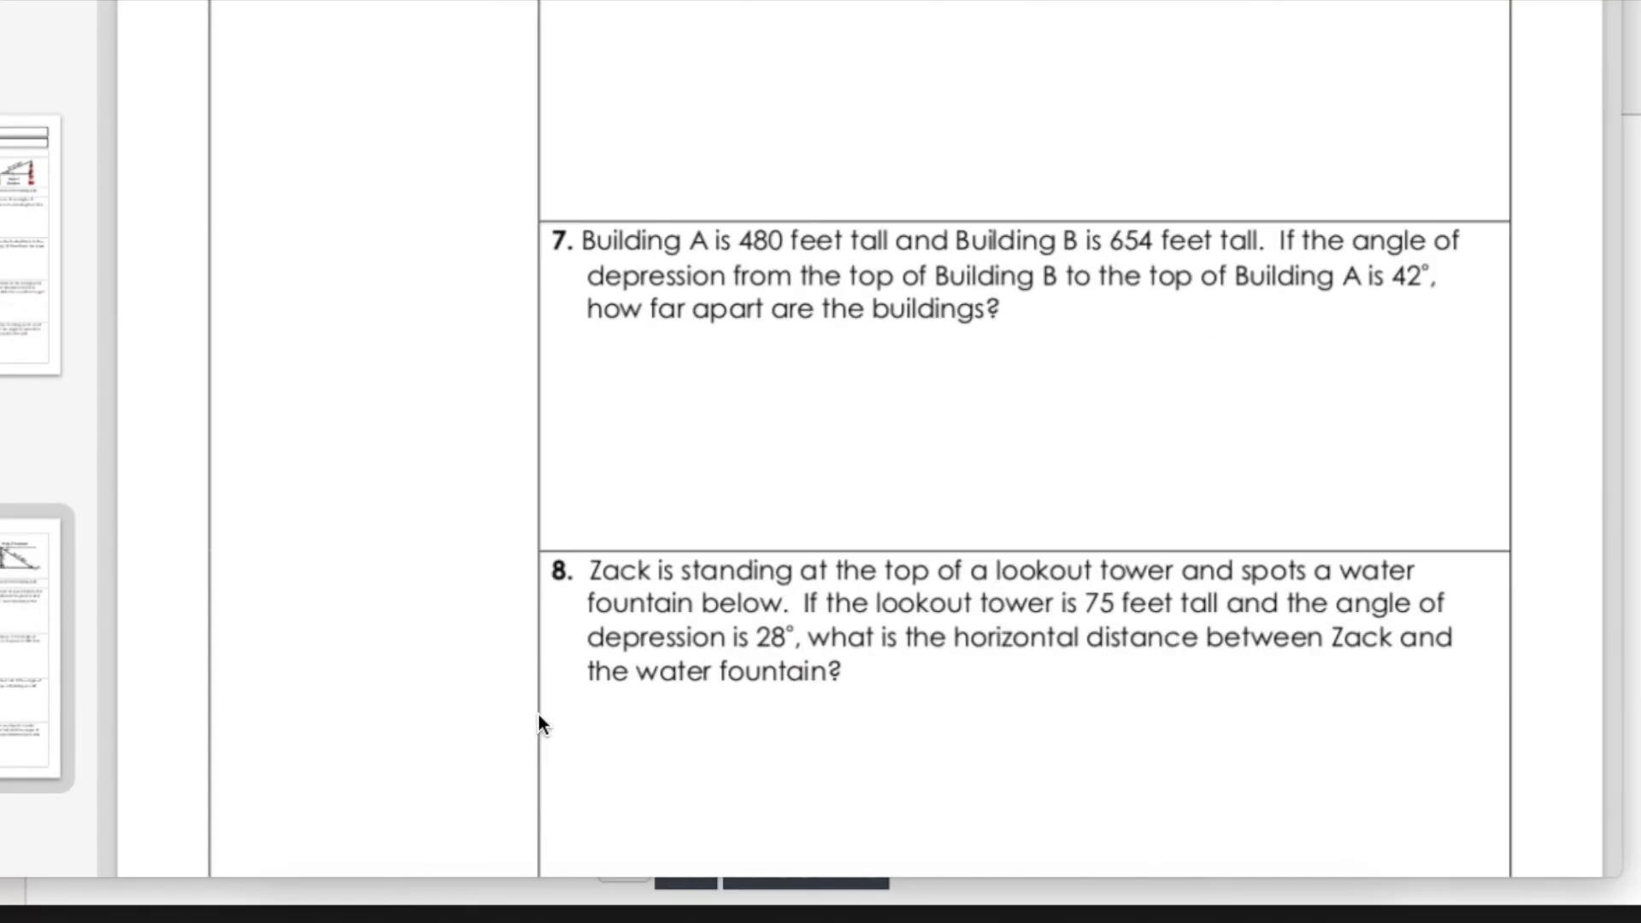
scroll(562, 660, down, 5)
scroll(564, 656, up, 4)
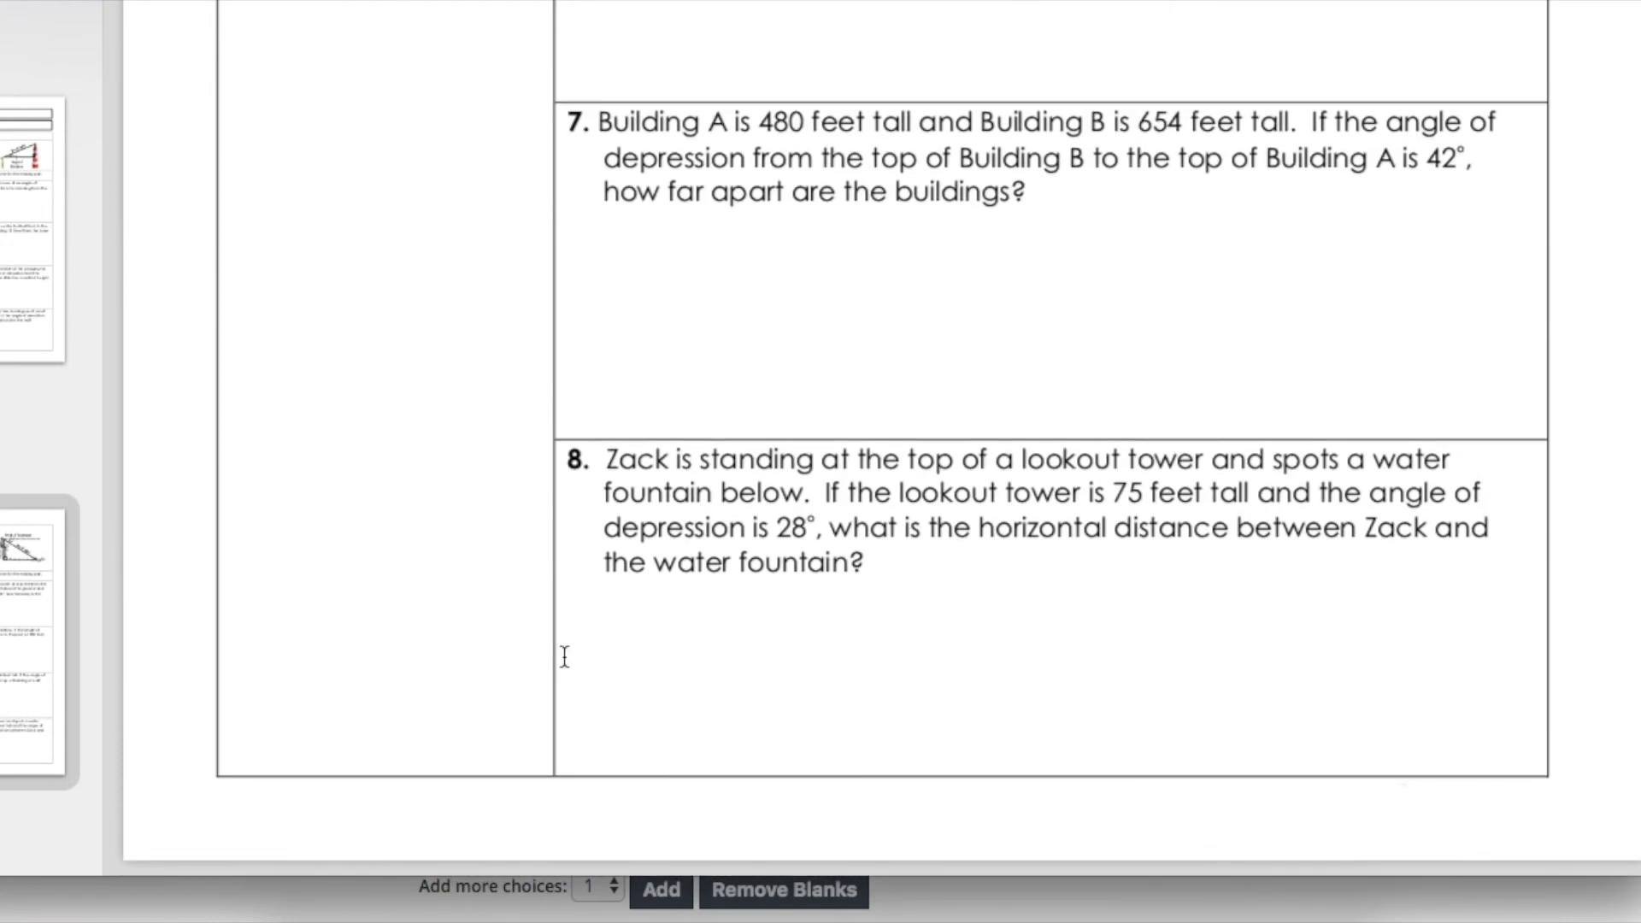
key(super+shift+4)
drag(557, 104, 1533, 269)
click(1637, 432)
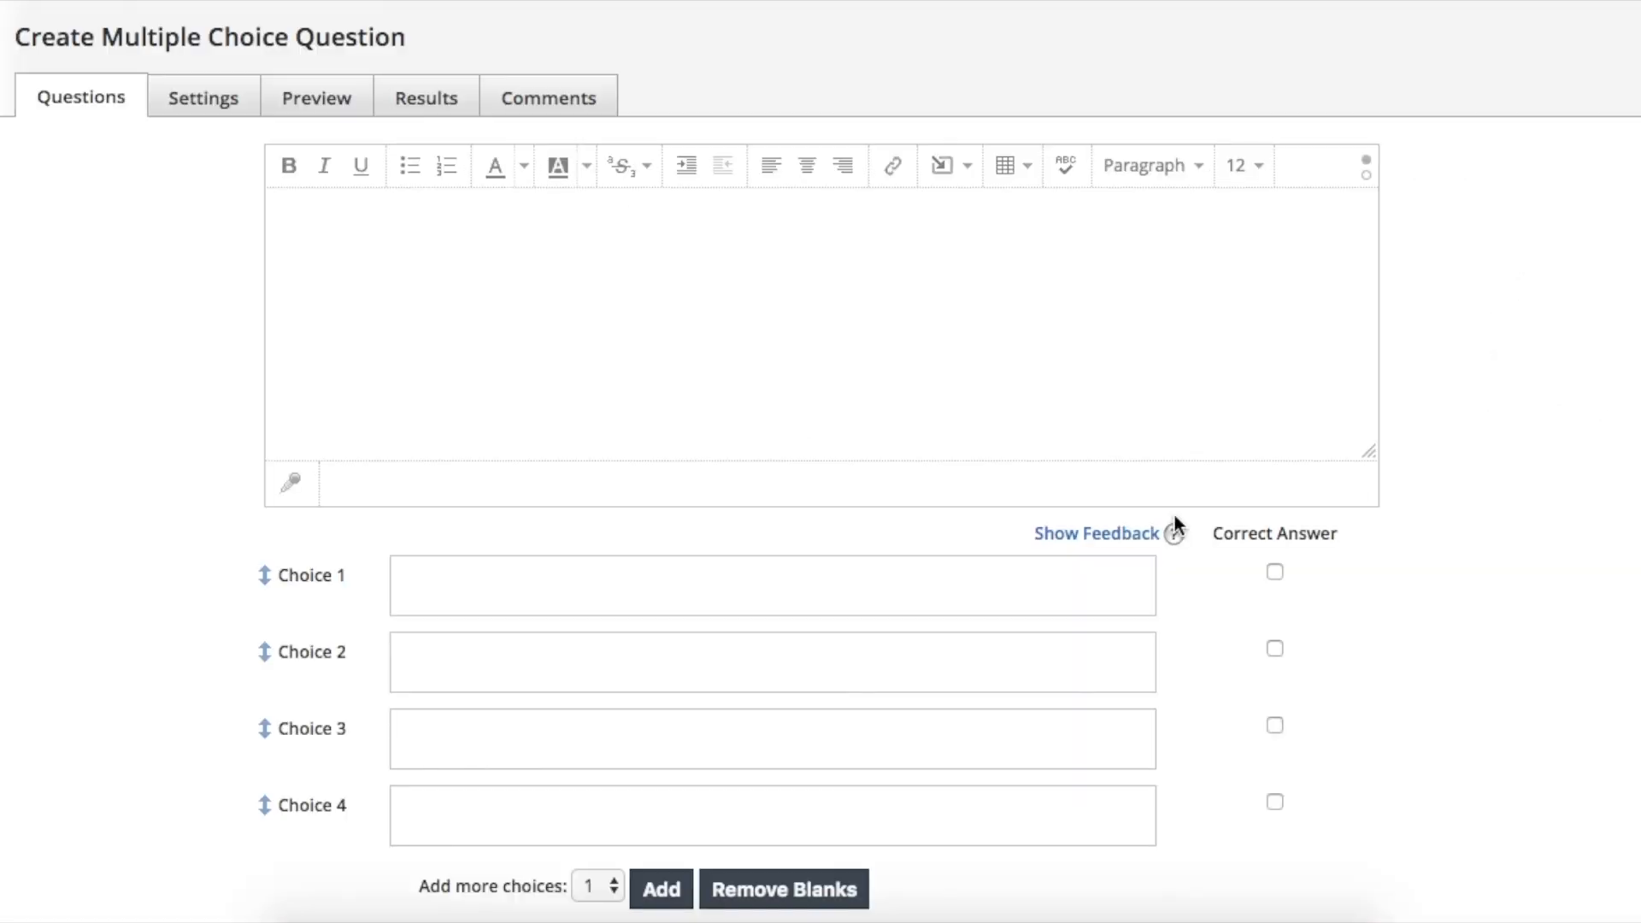
Enter "Find the missing measure." as the multiple choice question's text.
click(972, 230)
key(super+v)
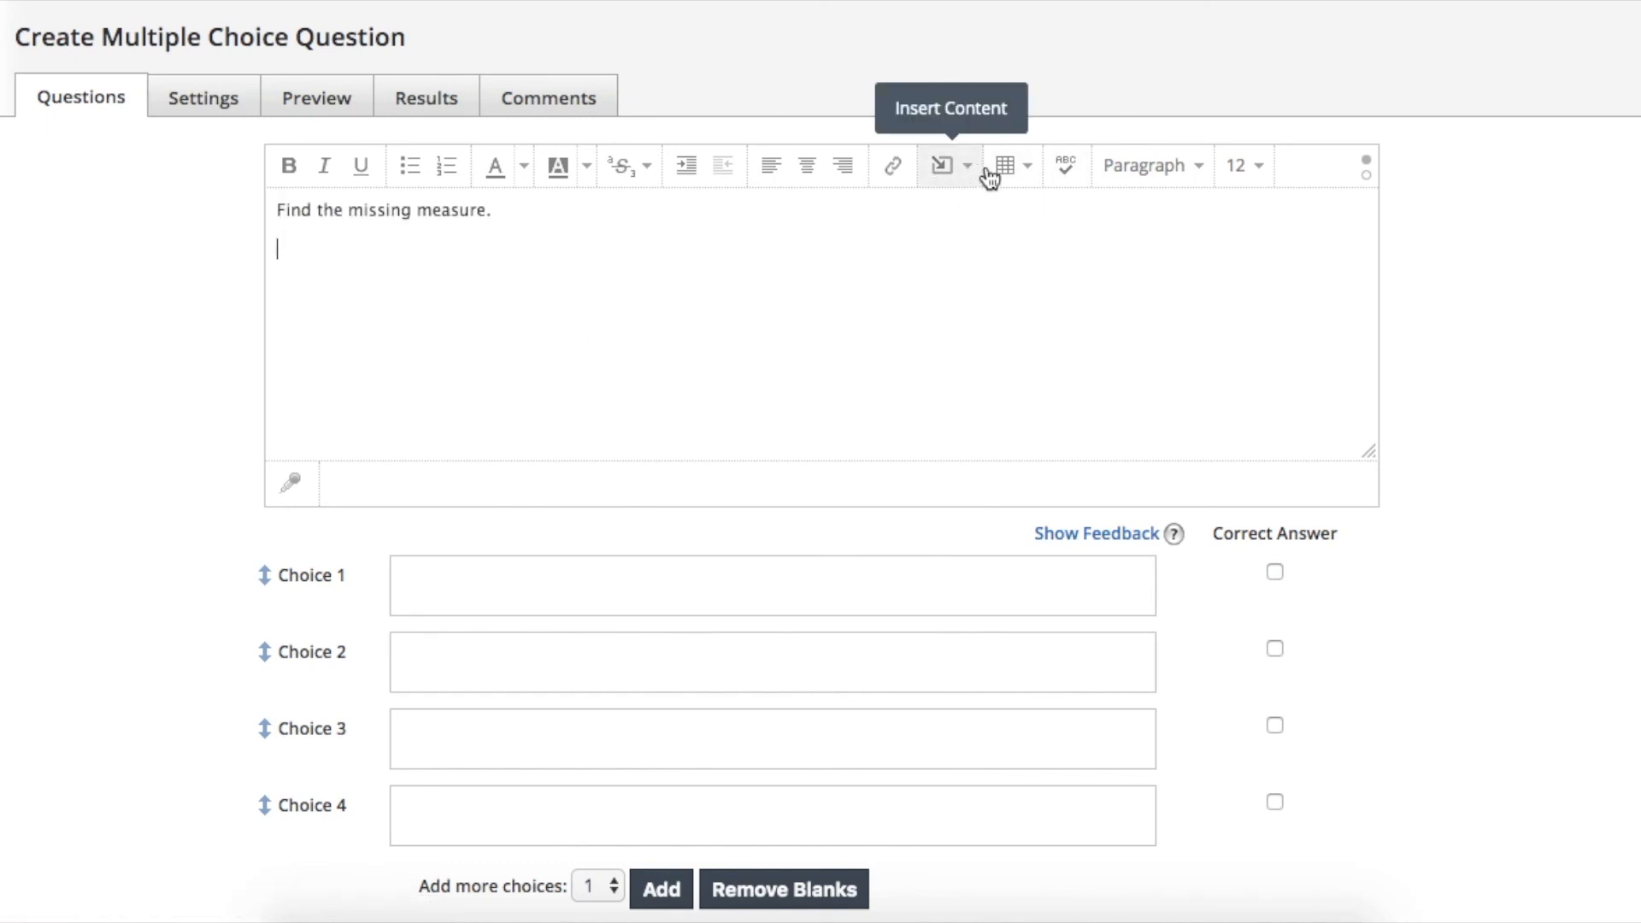
Insert the screenshot taken at 7.08.31 PM, the goal post problem, below the text of the multiple choice question.
click(954, 181)
click(967, 213)
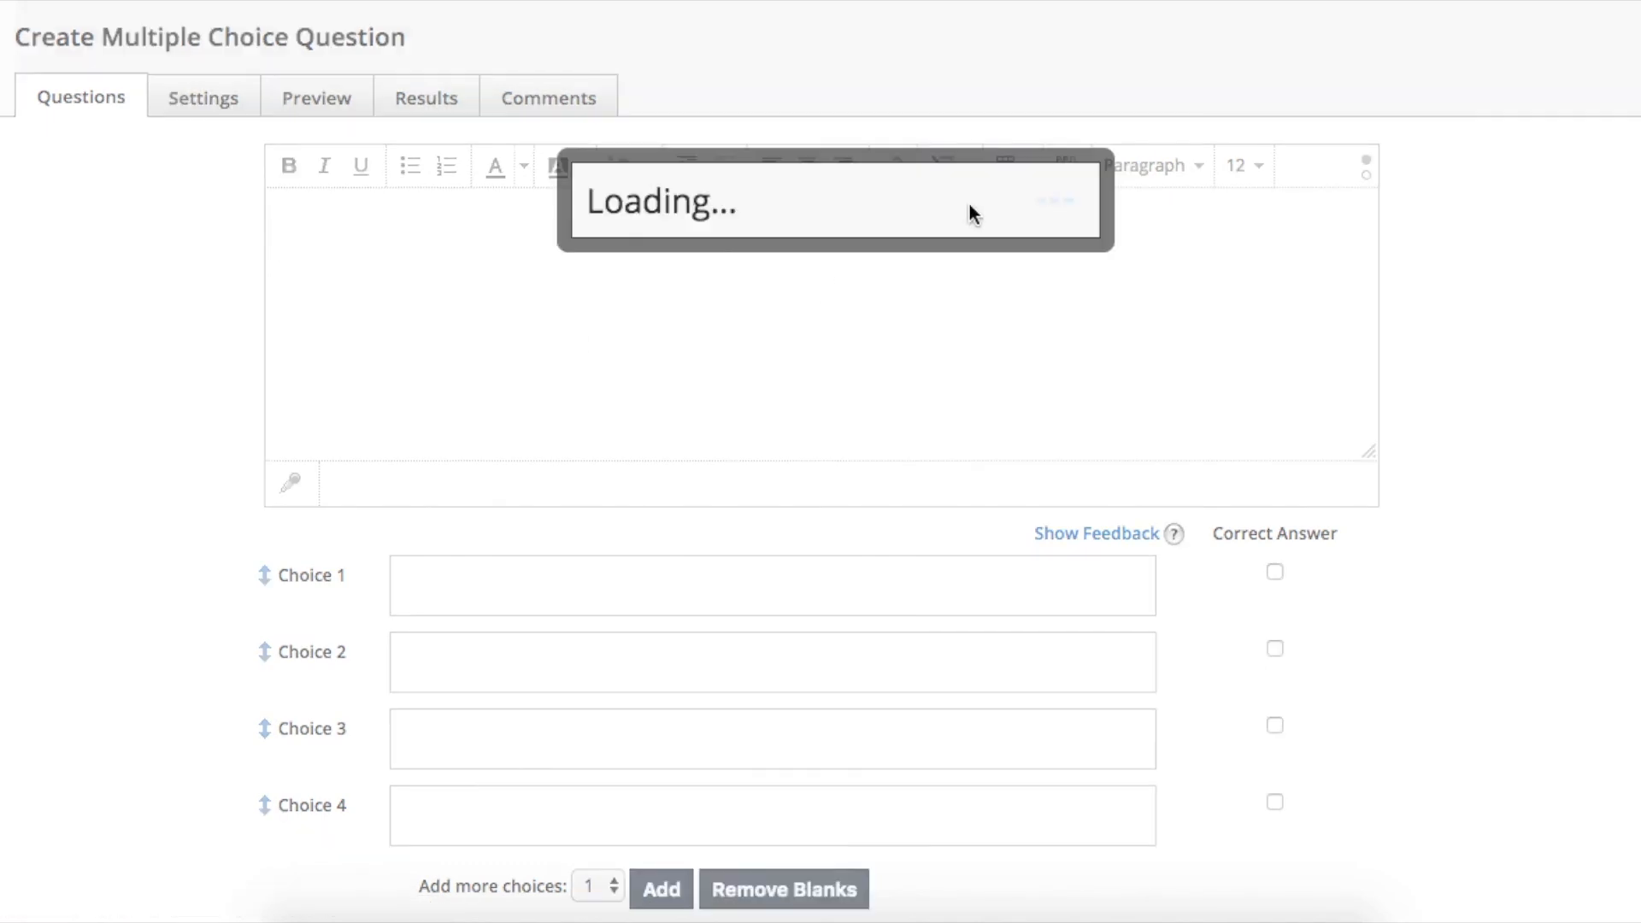
click(689, 264)
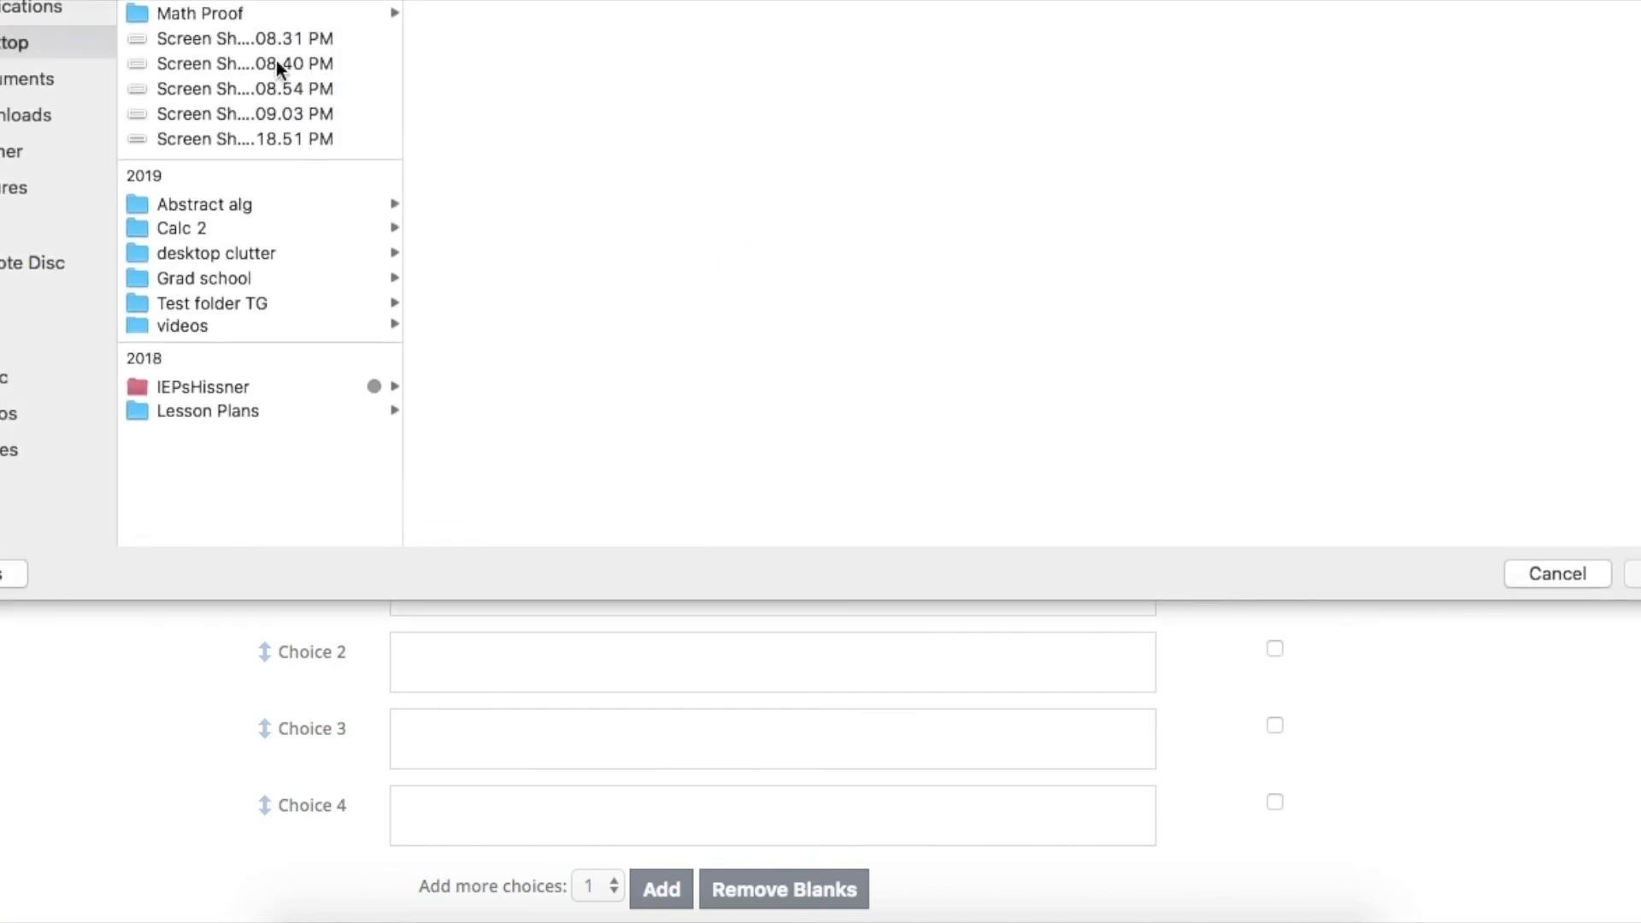
click(279, 39)
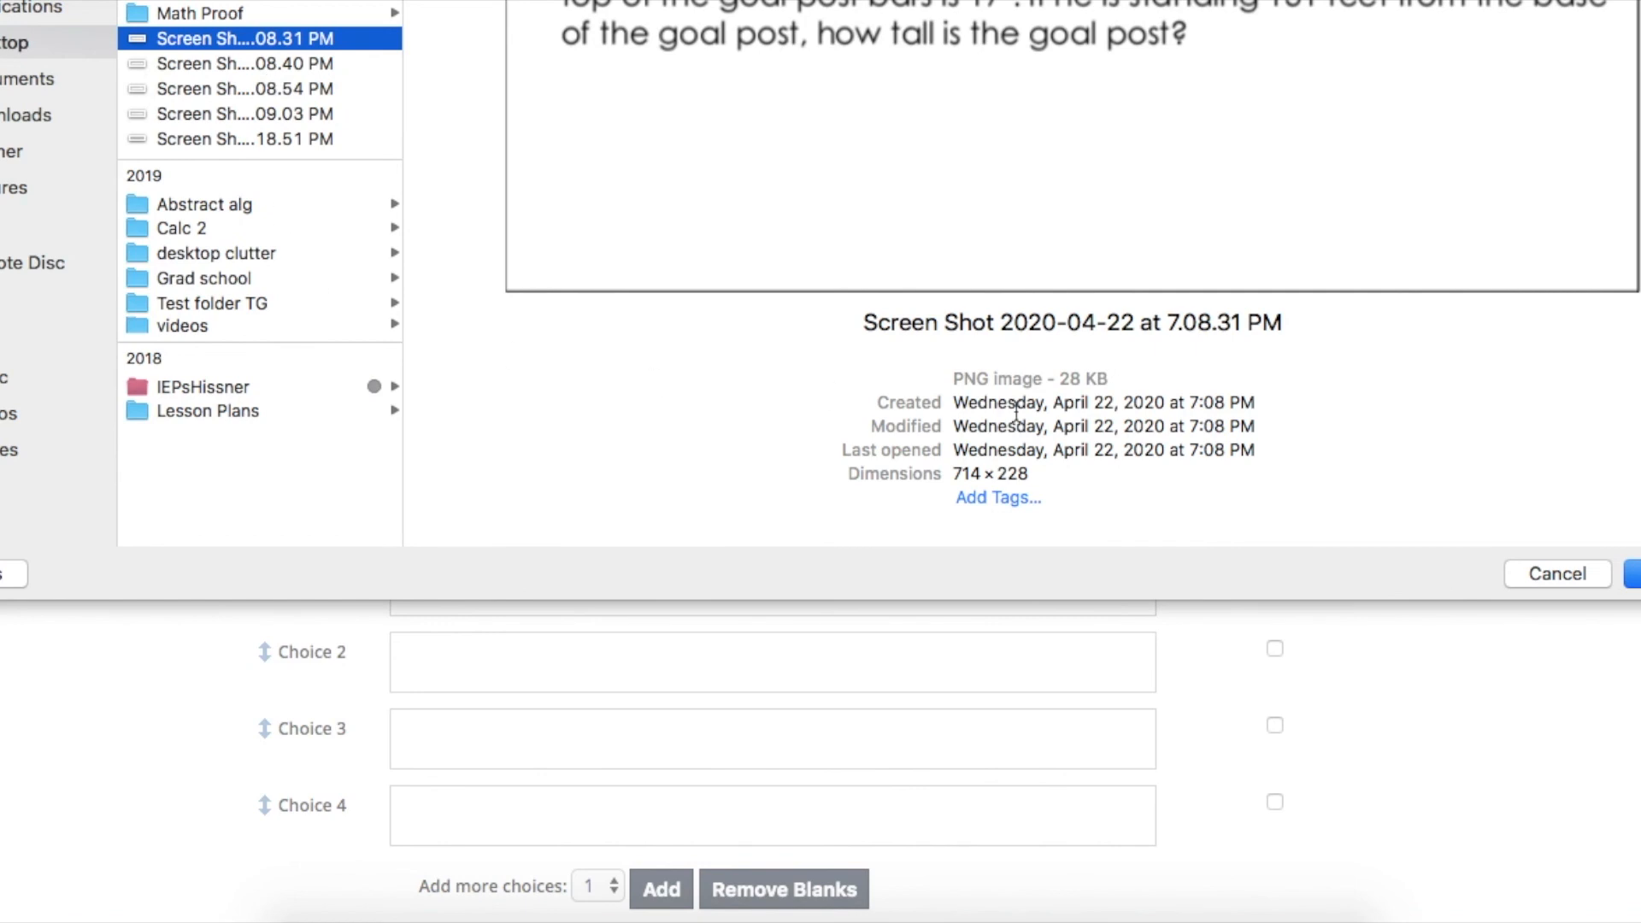
key(Return)
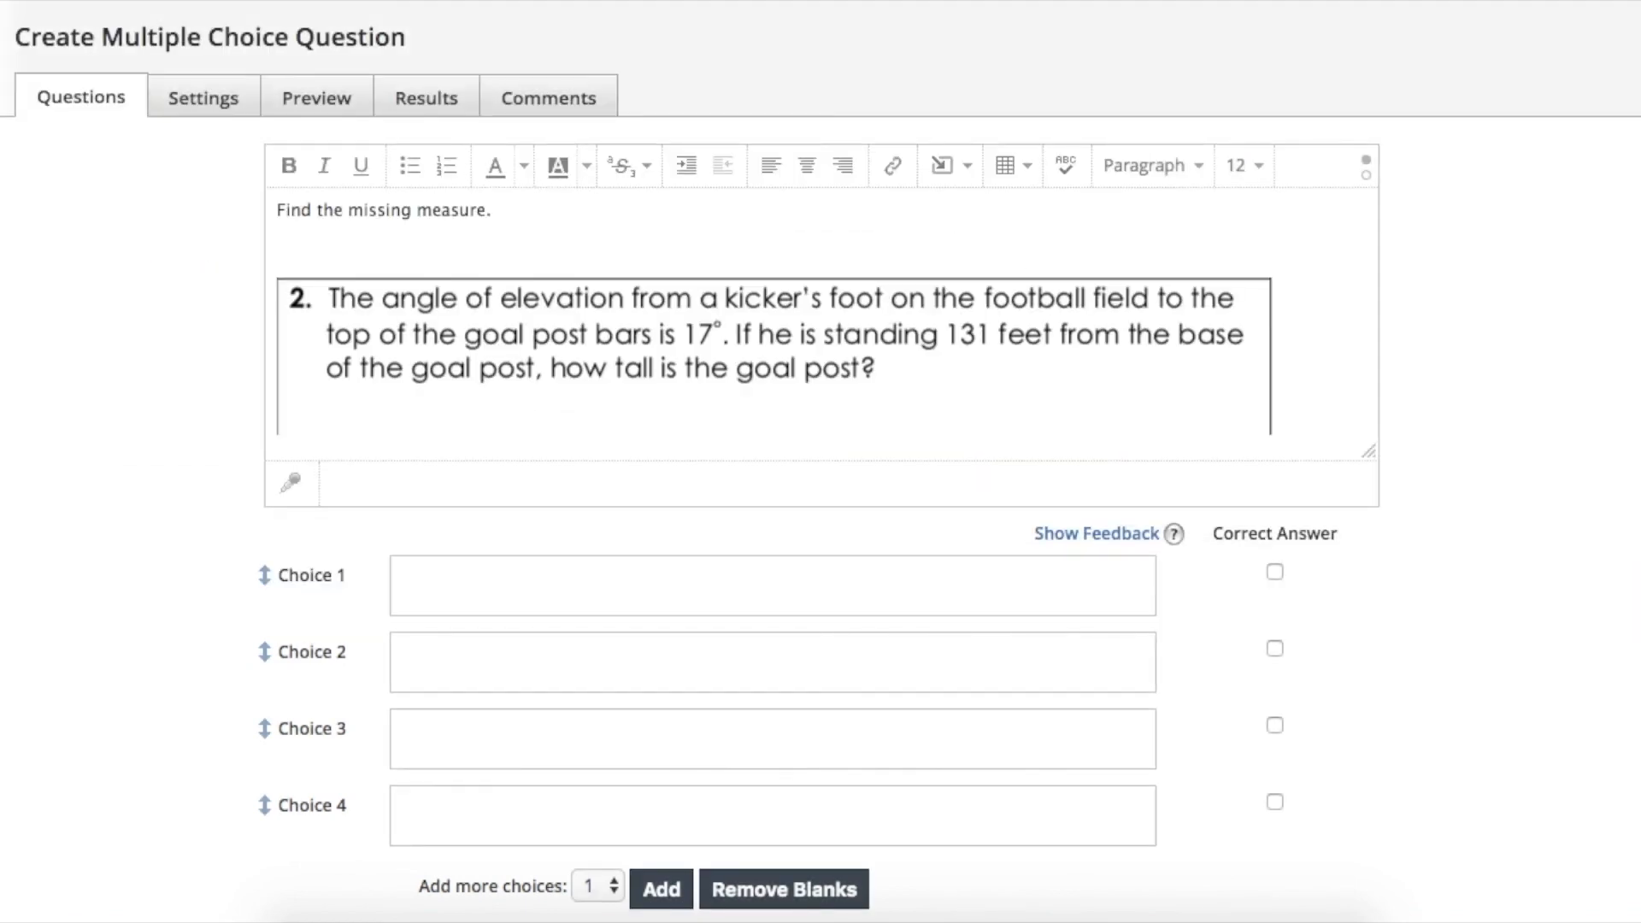
Enter the answer choices 38.3, 125.3 and 40.1 with 40.1 marked correct, and create the goal post question.
scroll(1109, 346, down, 3)
scroll(1109, 346, up, 3)
scroll(1110, 346, down, 3)
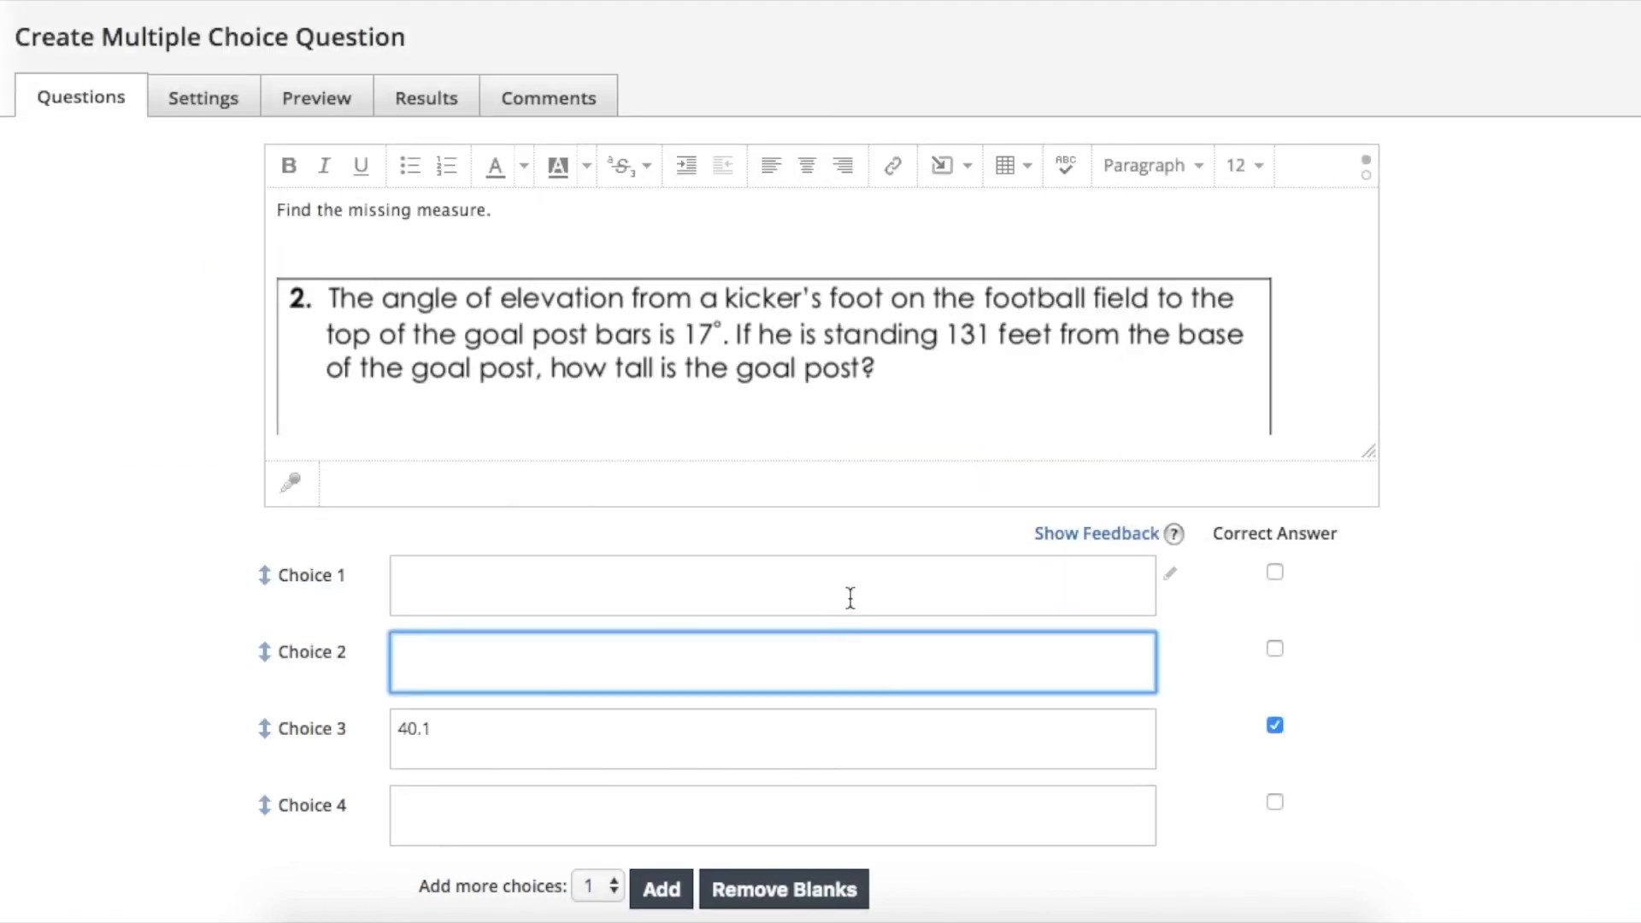
click(849, 596)
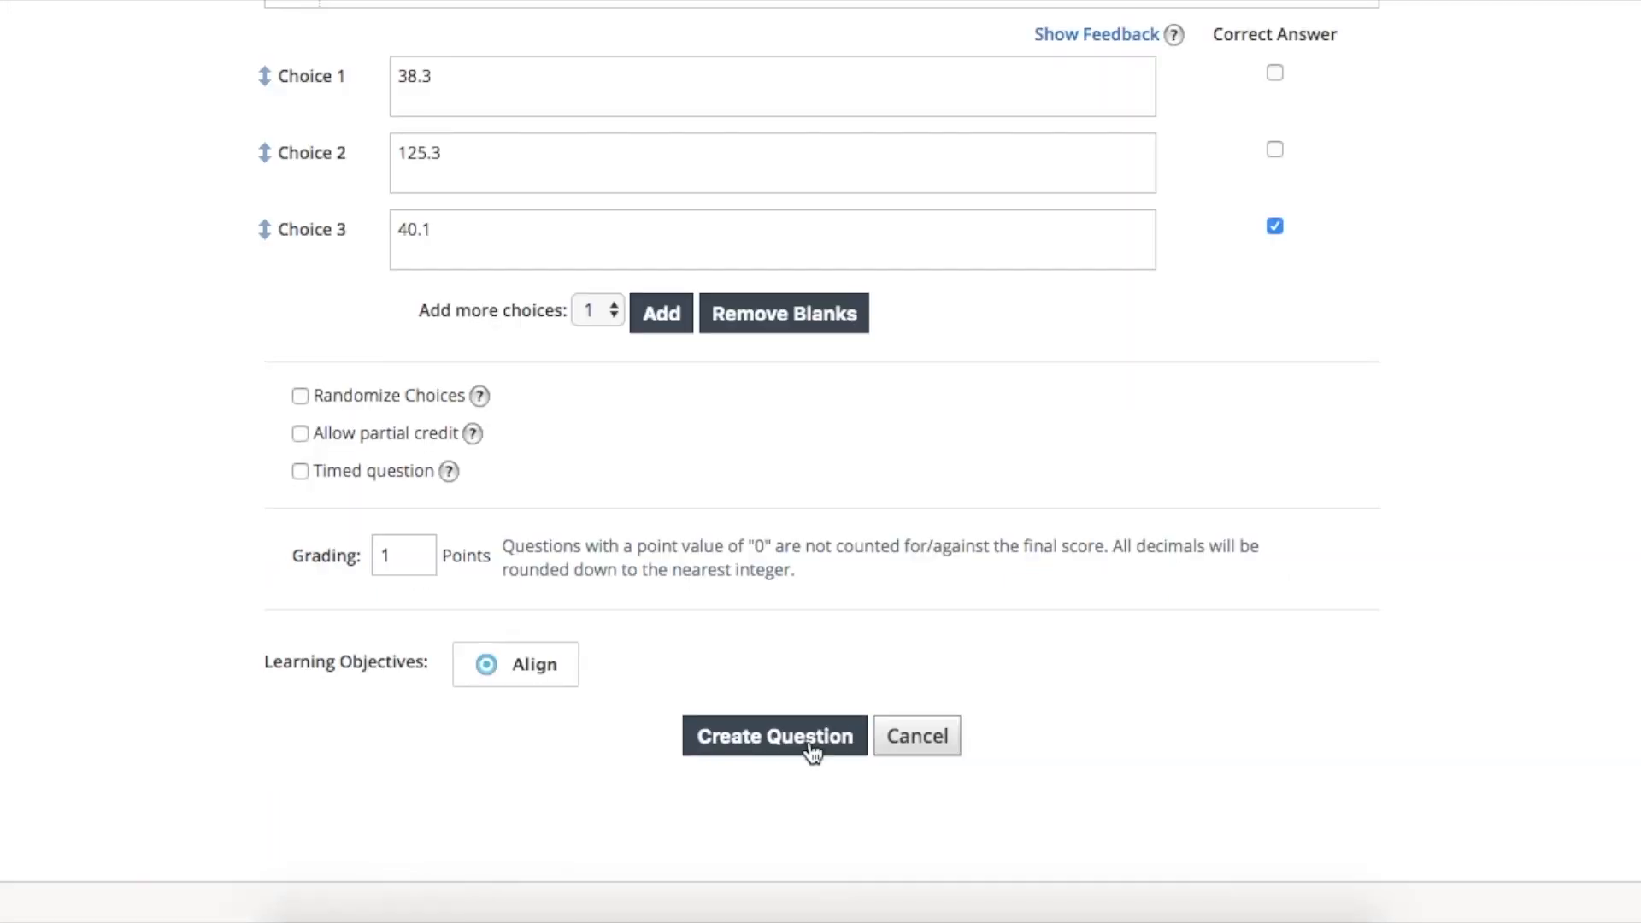
click(810, 752)
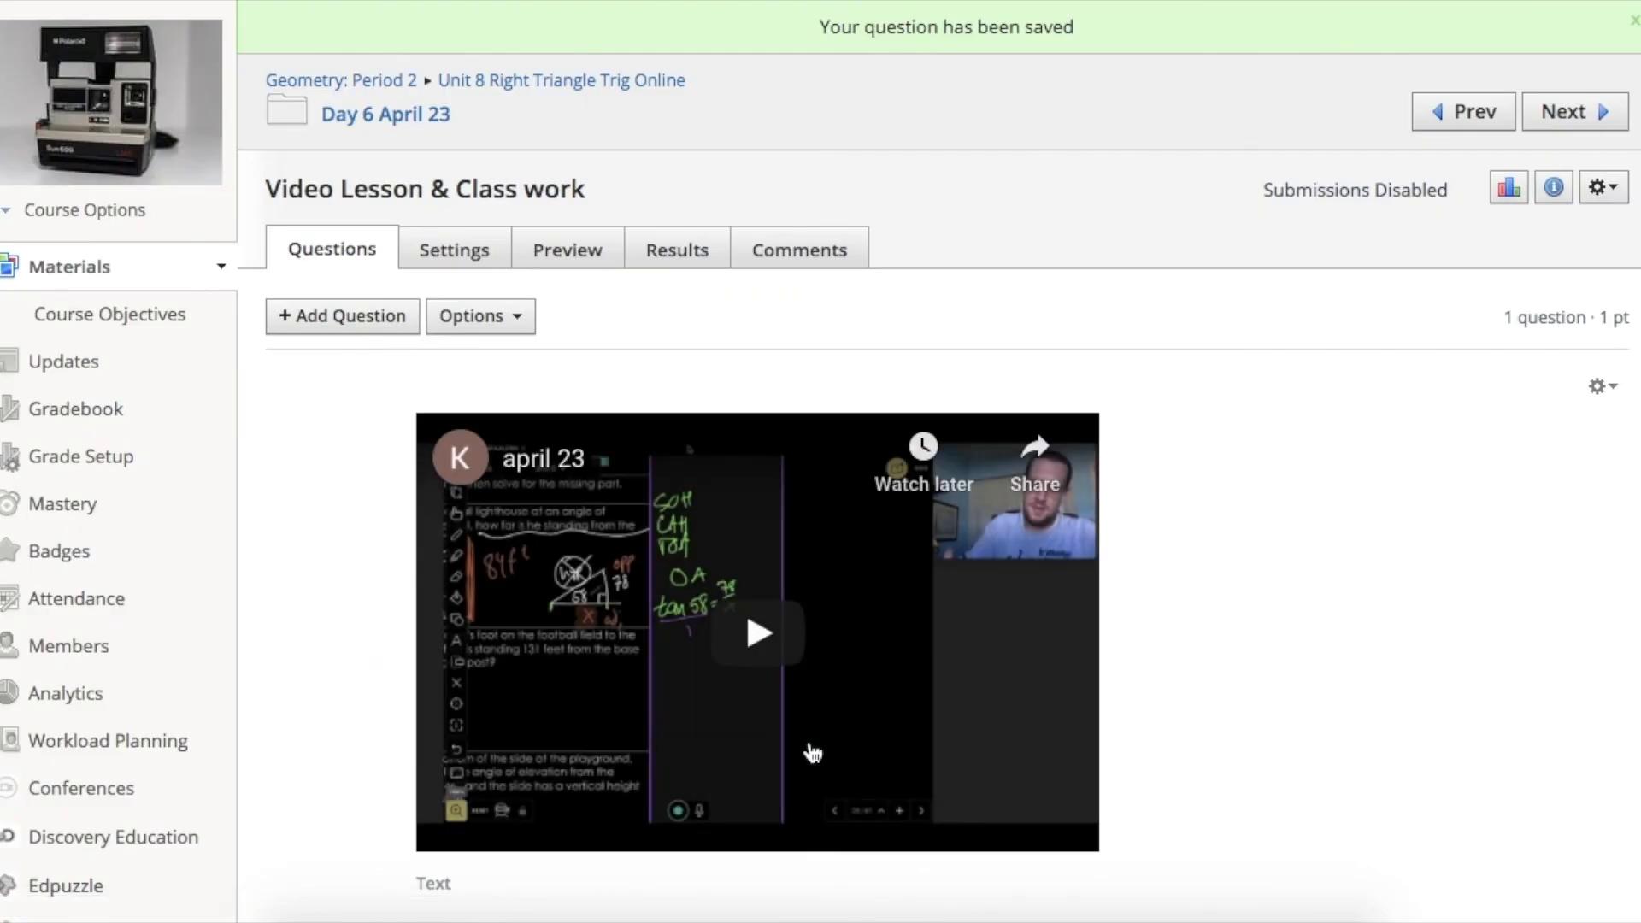
Start another multiple choice question with the 7.08.40 PM screenshot of the dog and cat problem and the text "Find the missing measure.".
scroll(732, 623, down, 5)
scroll(649, 521, up, 3)
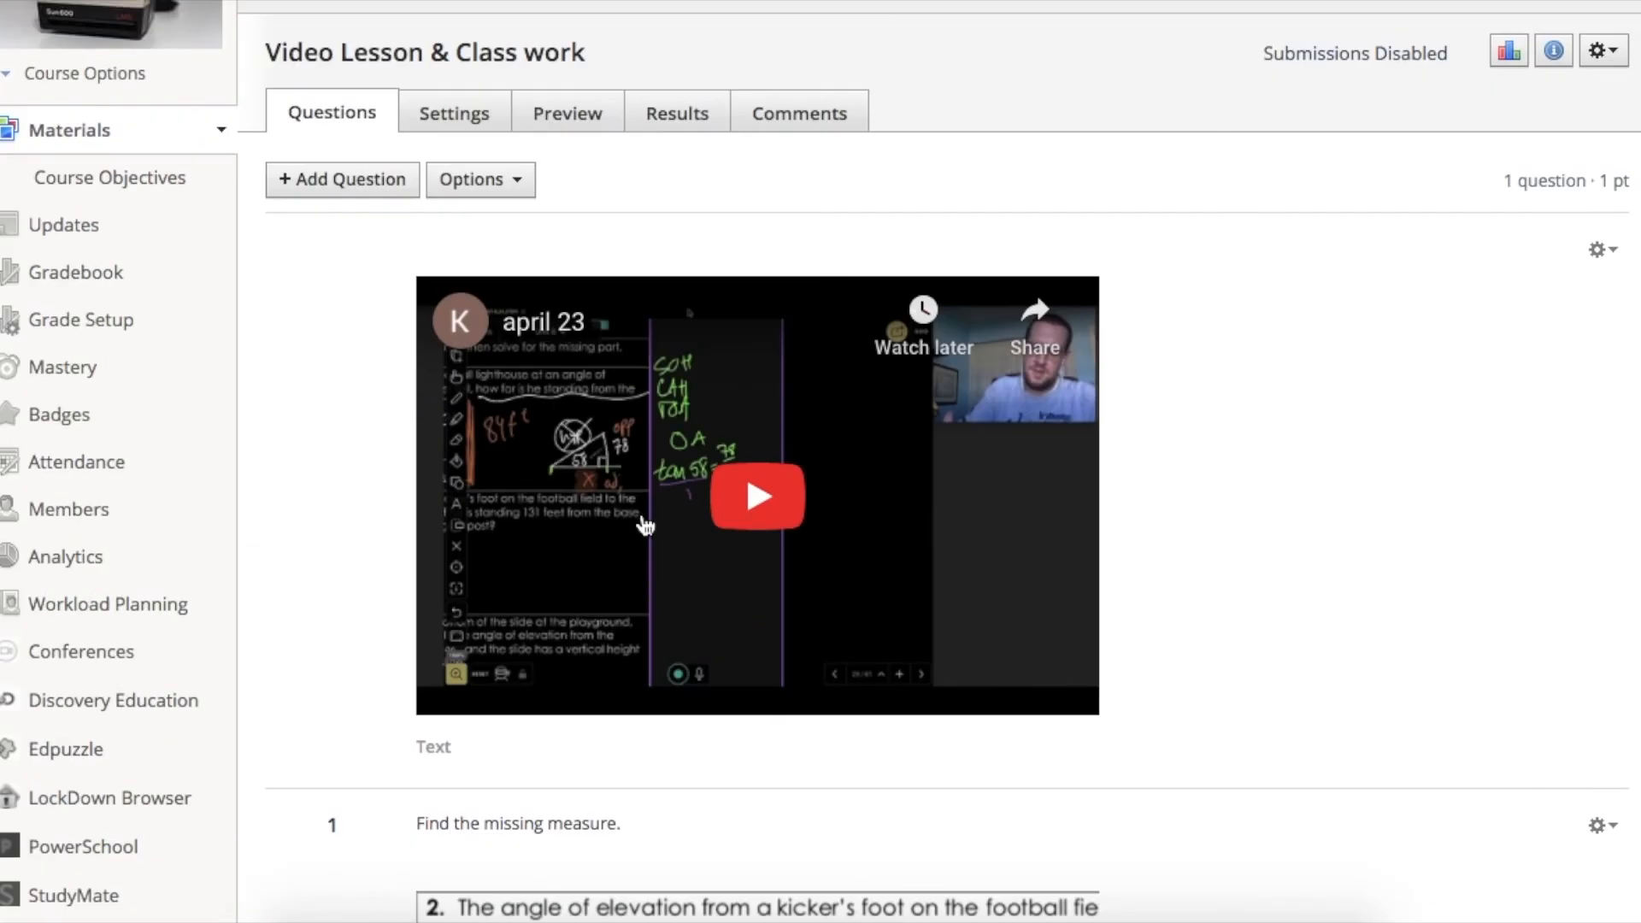
click(381, 198)
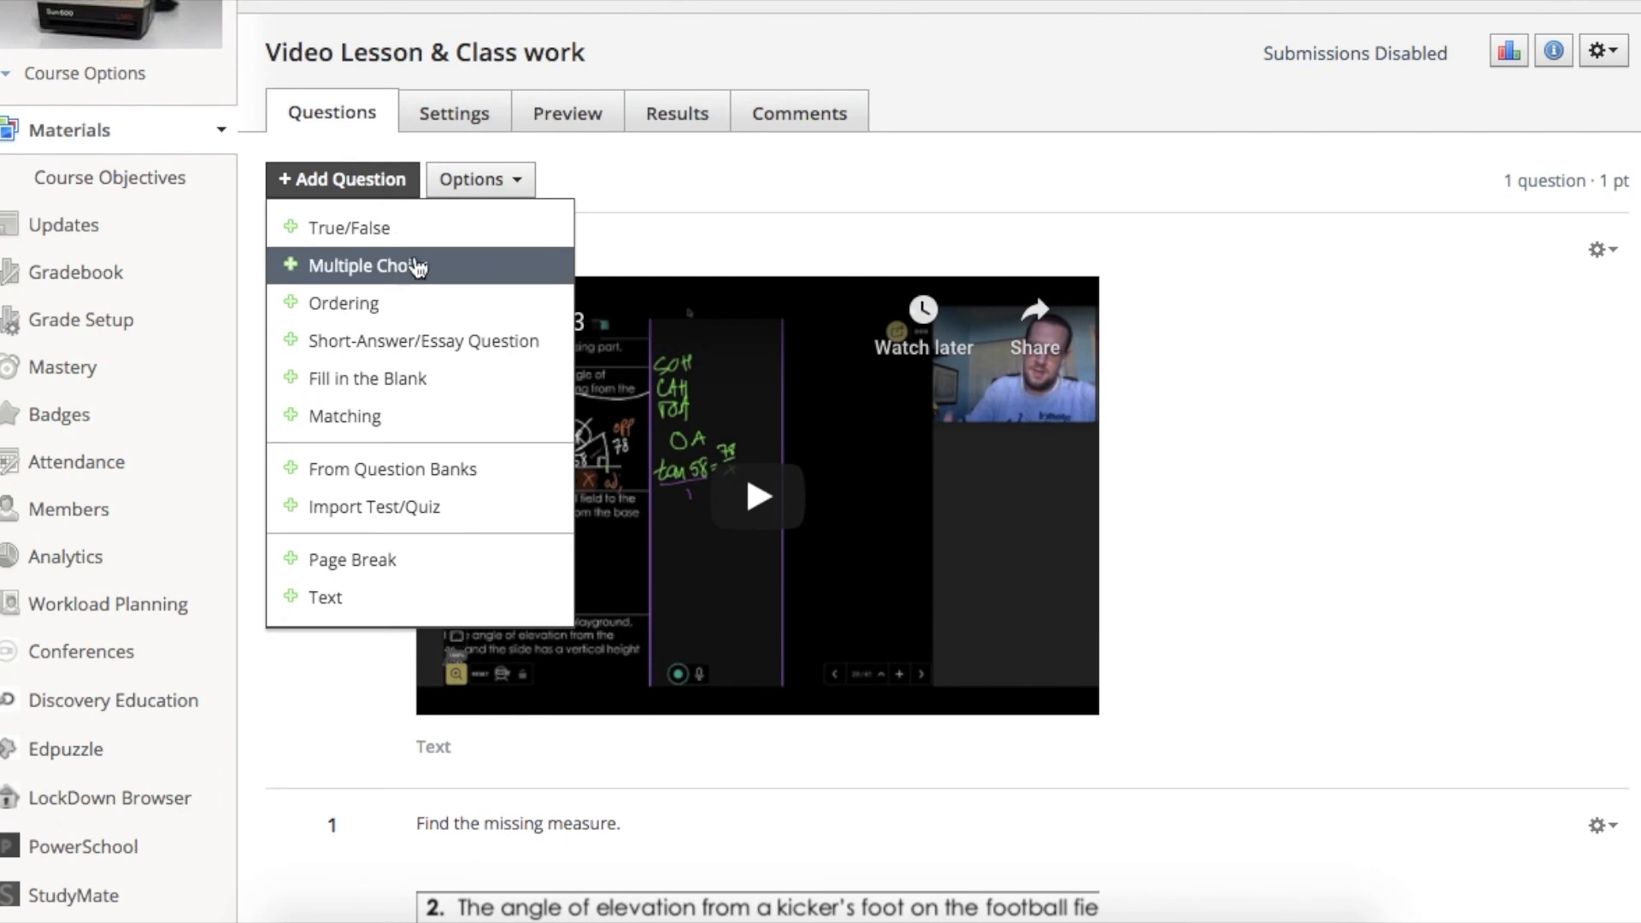
click(476, 276)
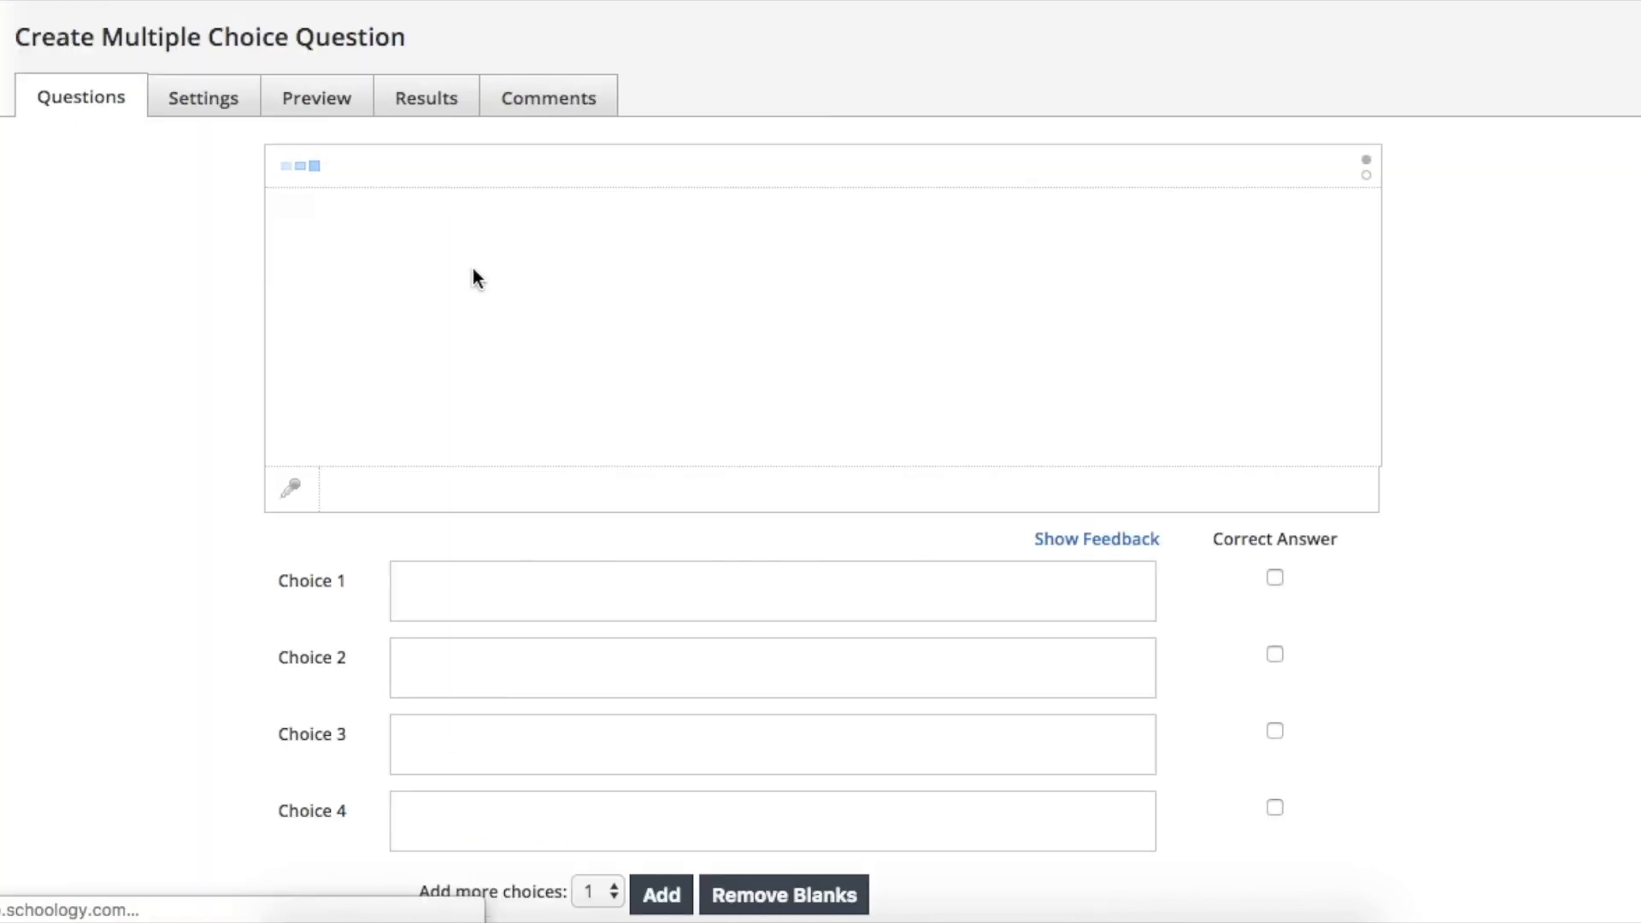
click(972, 168)
click(1081, 226)
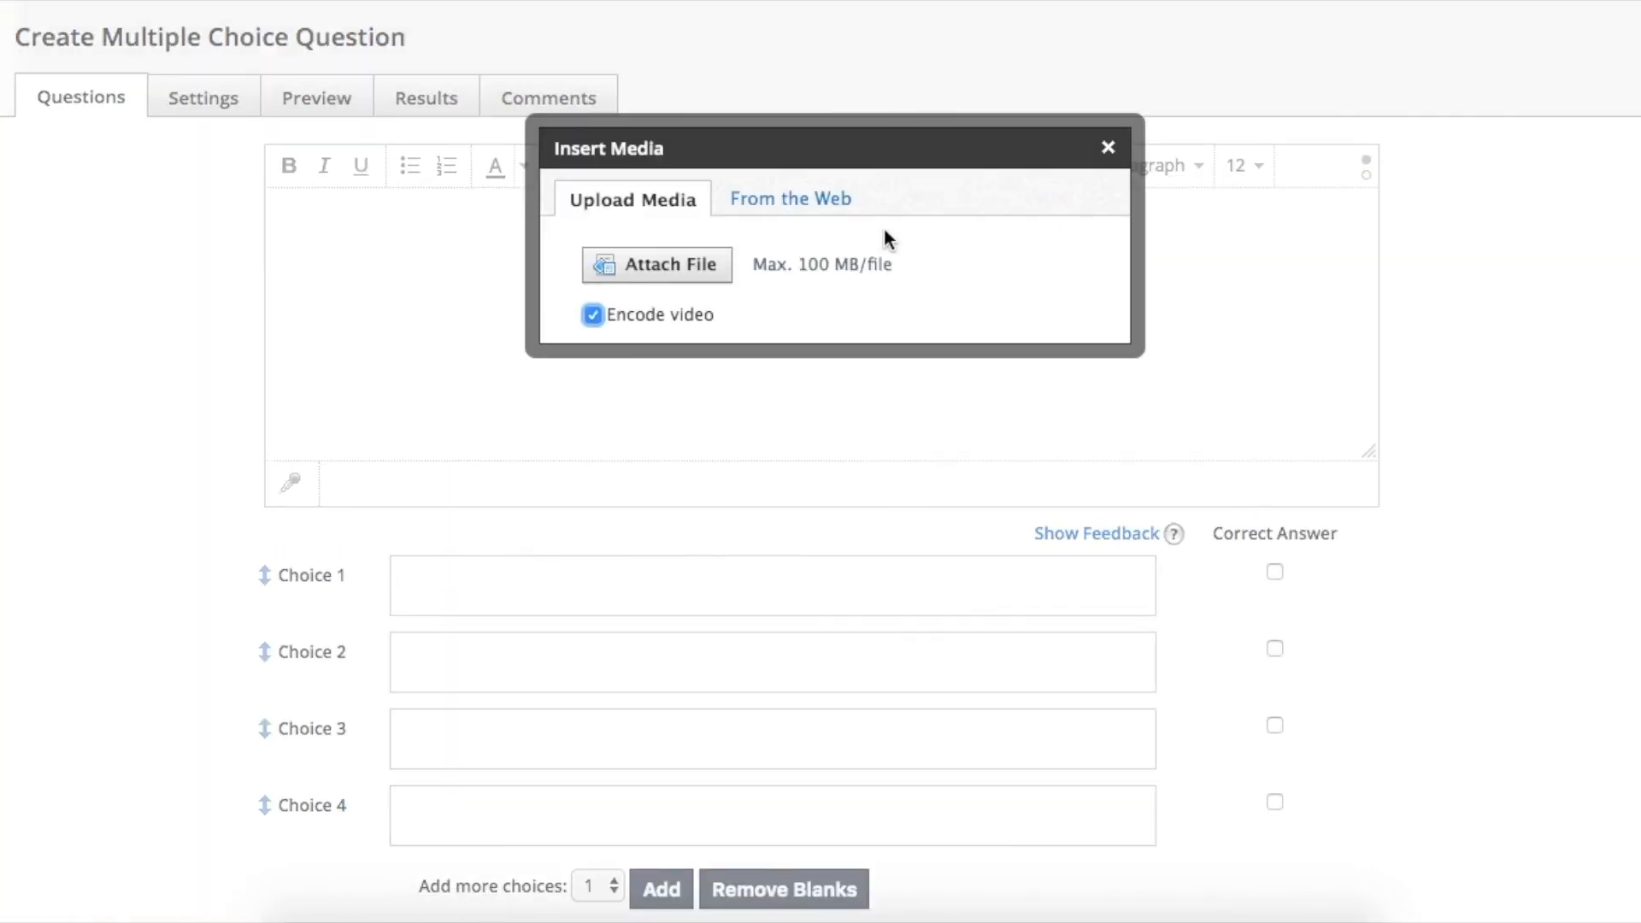
click(716, 270)
click(366, 64)
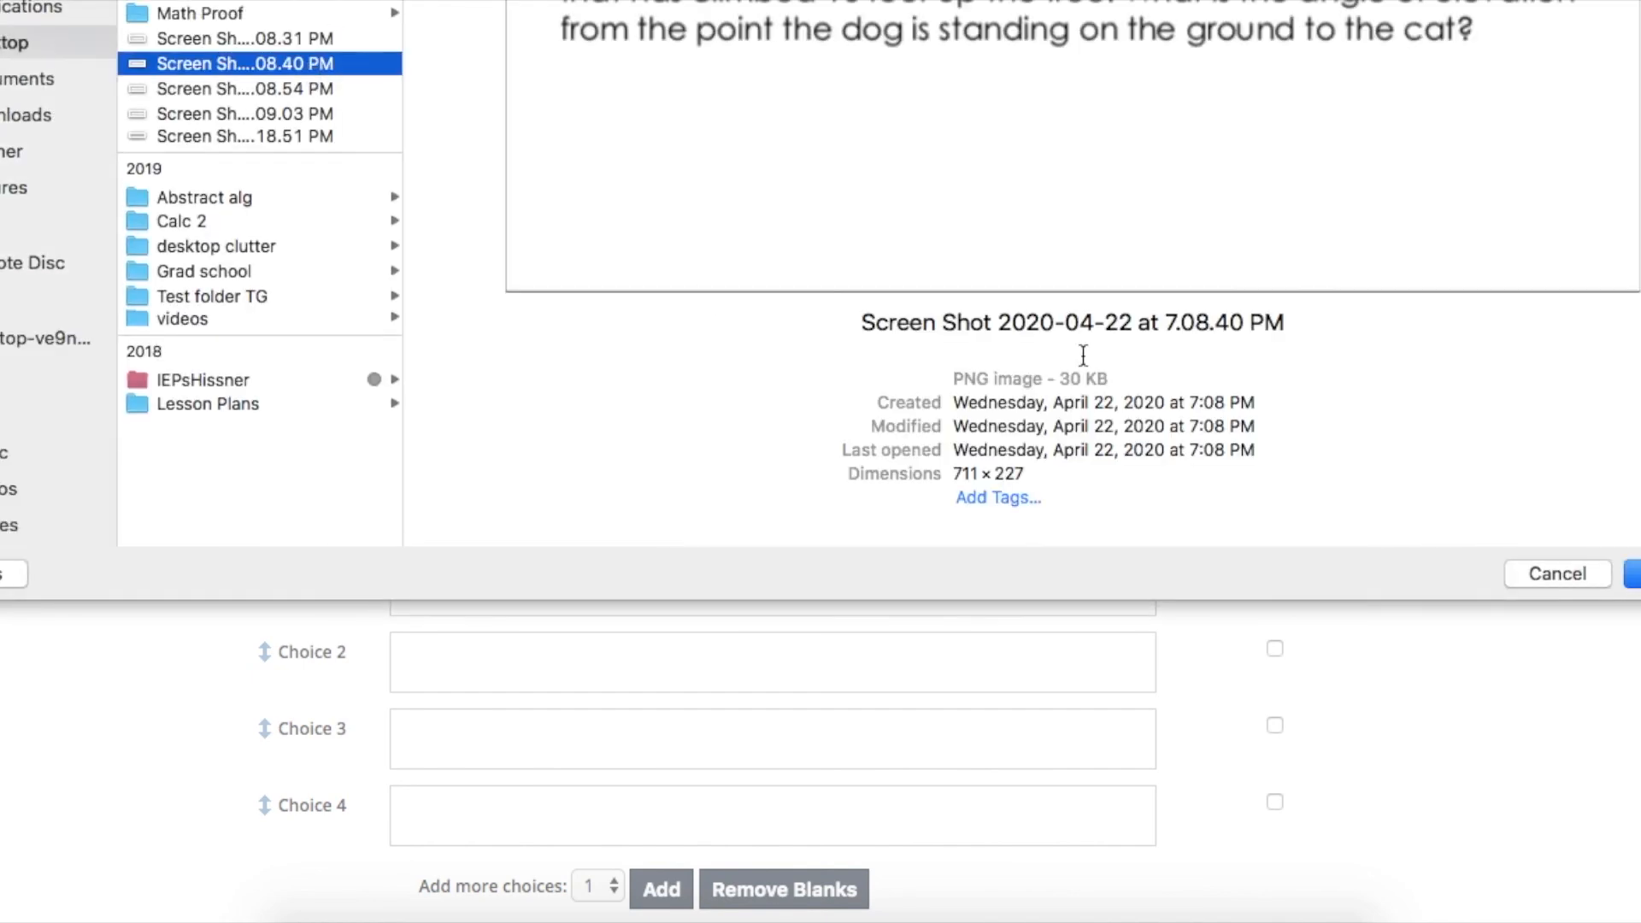
key(Return)
click(687, 205)
text(Find the missing measure.)
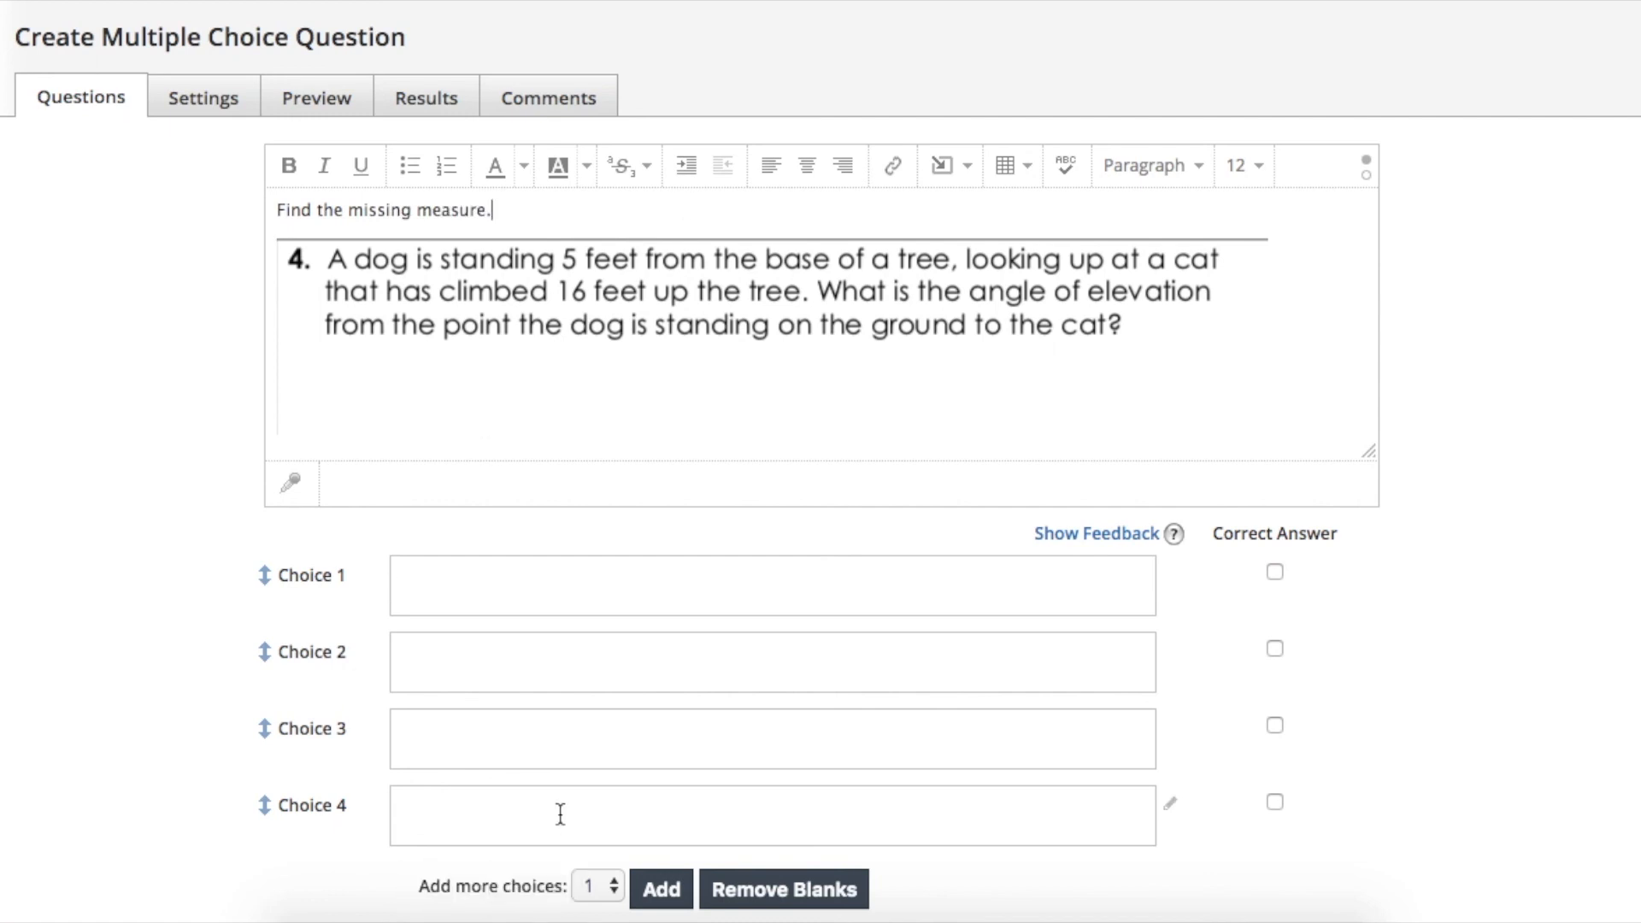
click(606, 741)
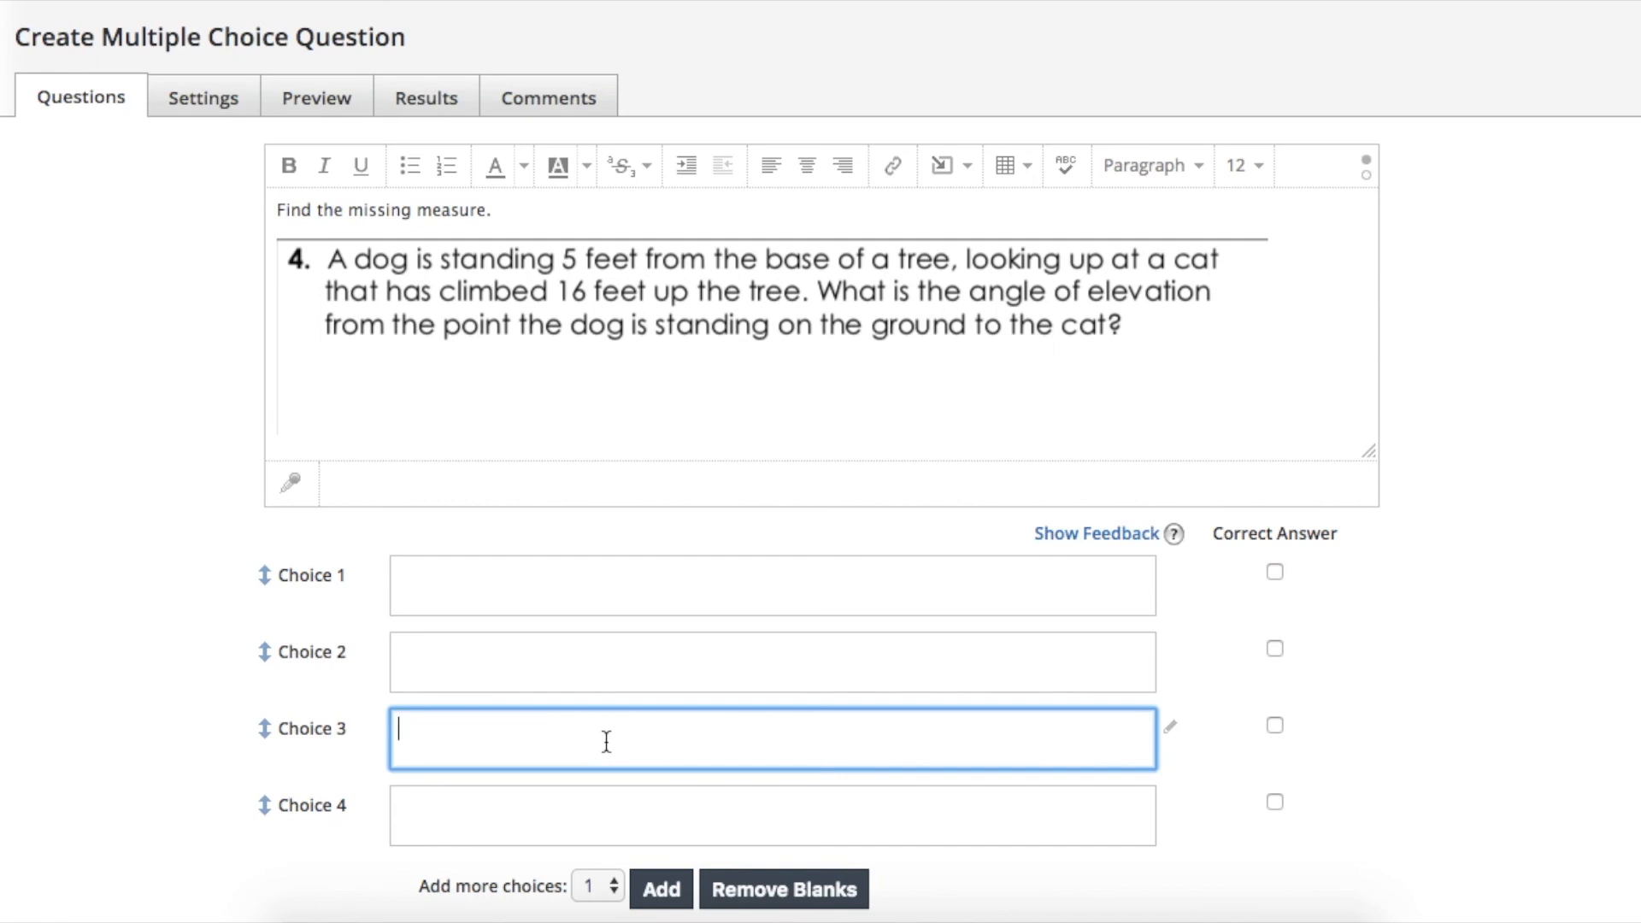
click(1170, 727)
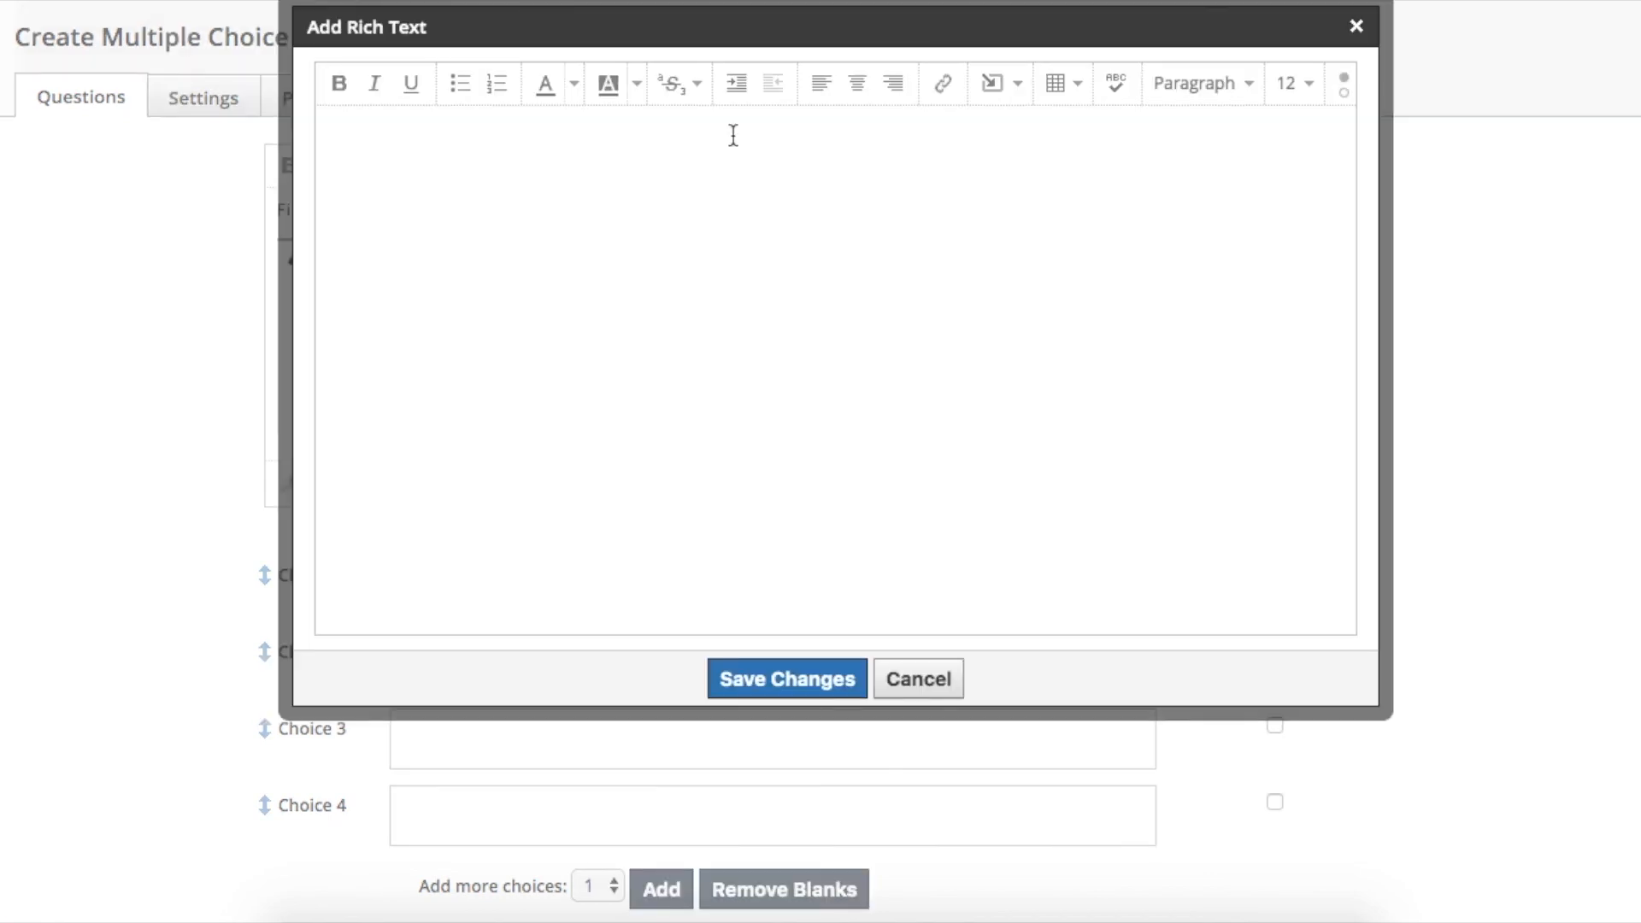
click(1017, 83)
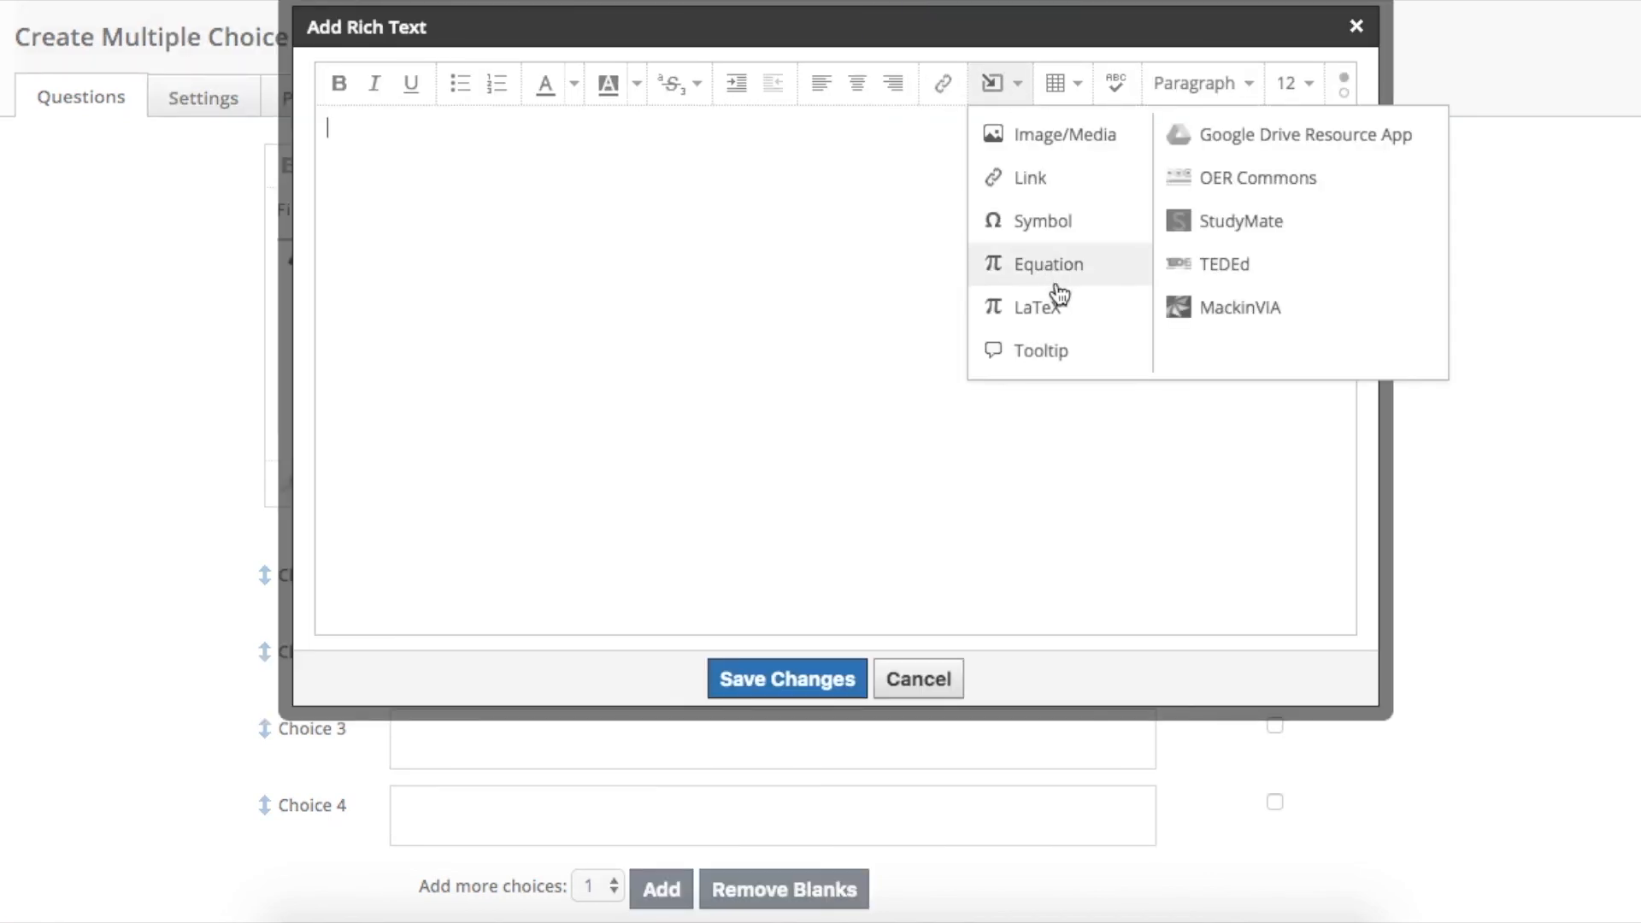
click(1056, 266)
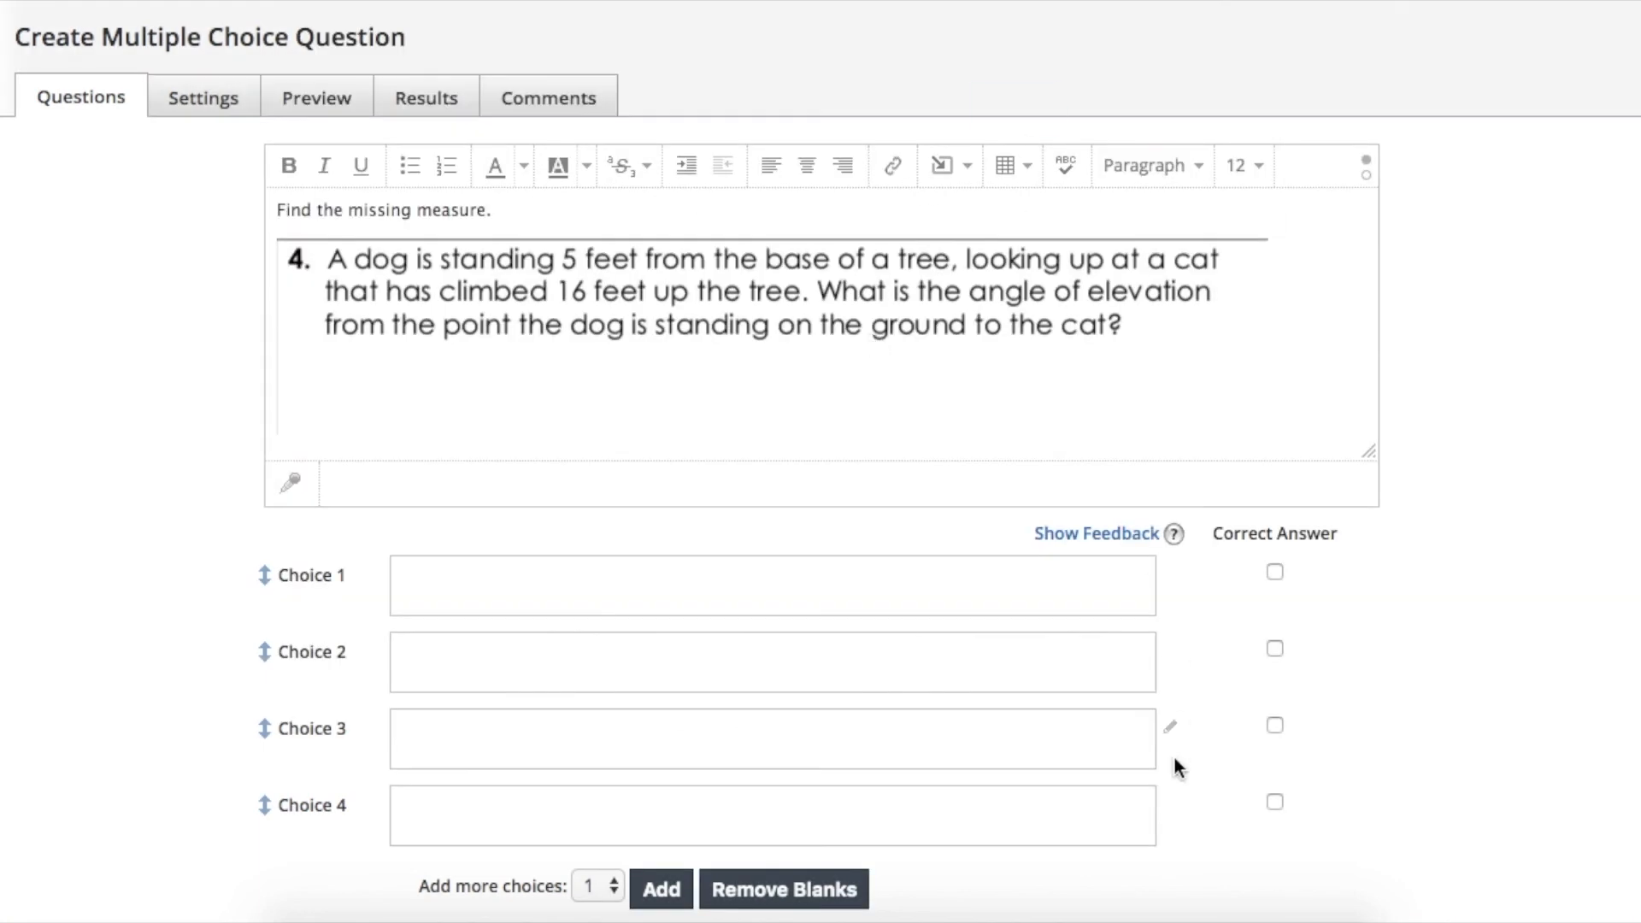
Enter 72.6° as choice 3 in rich text, inserting the degree sign as a special character.
click(1170, 727)
click(991, 83)
click(1029, 220)
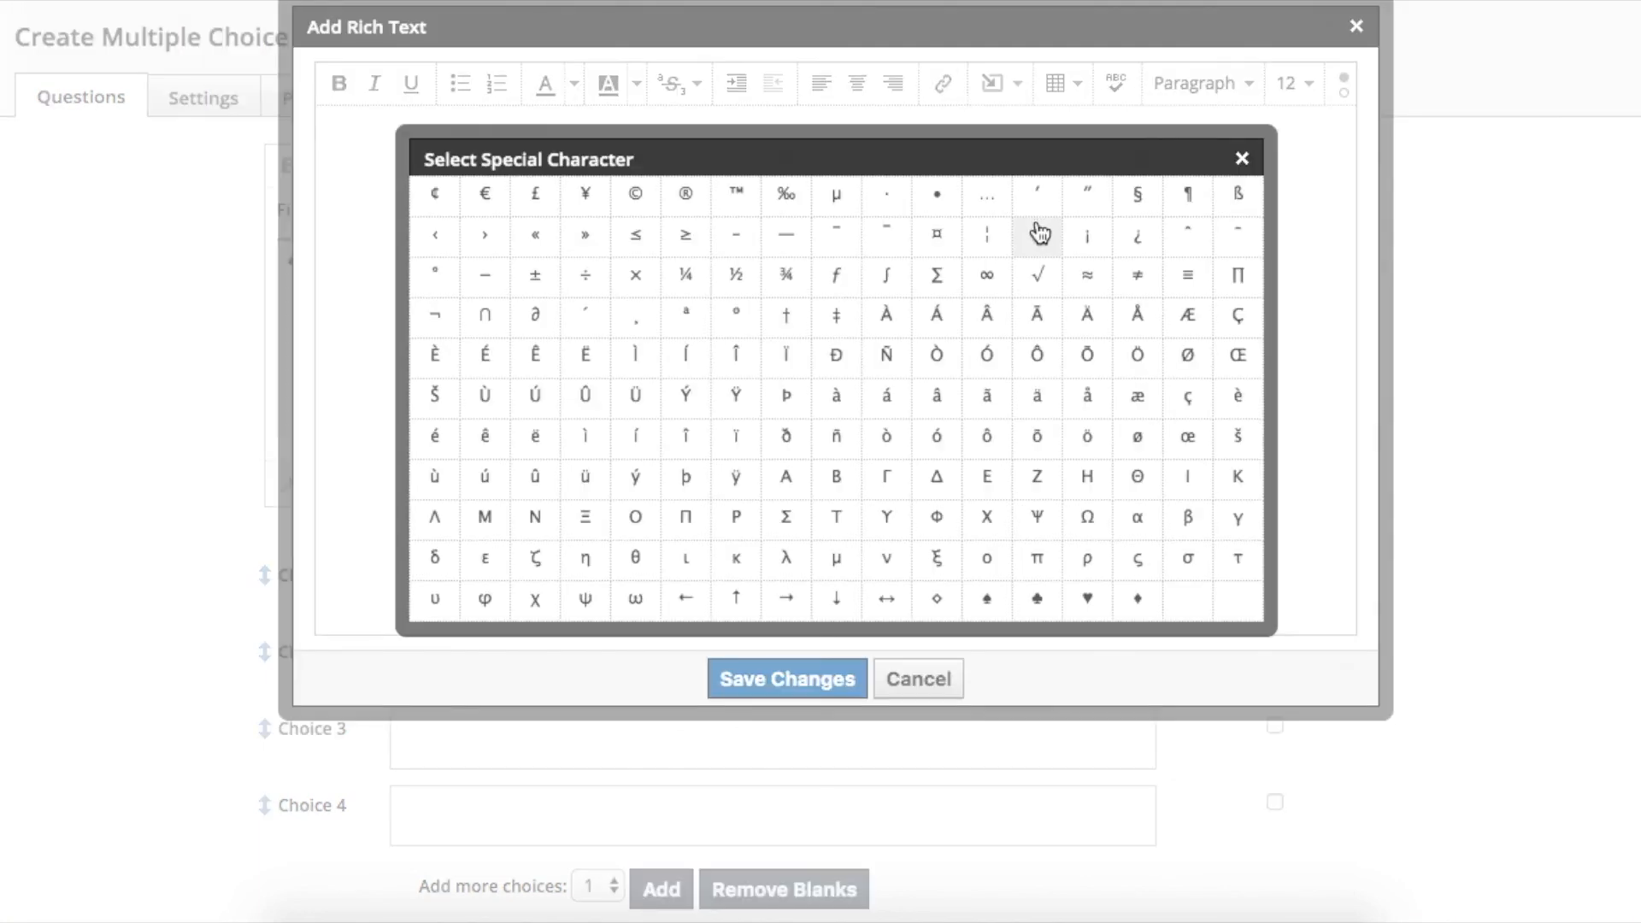
click(439, 274)
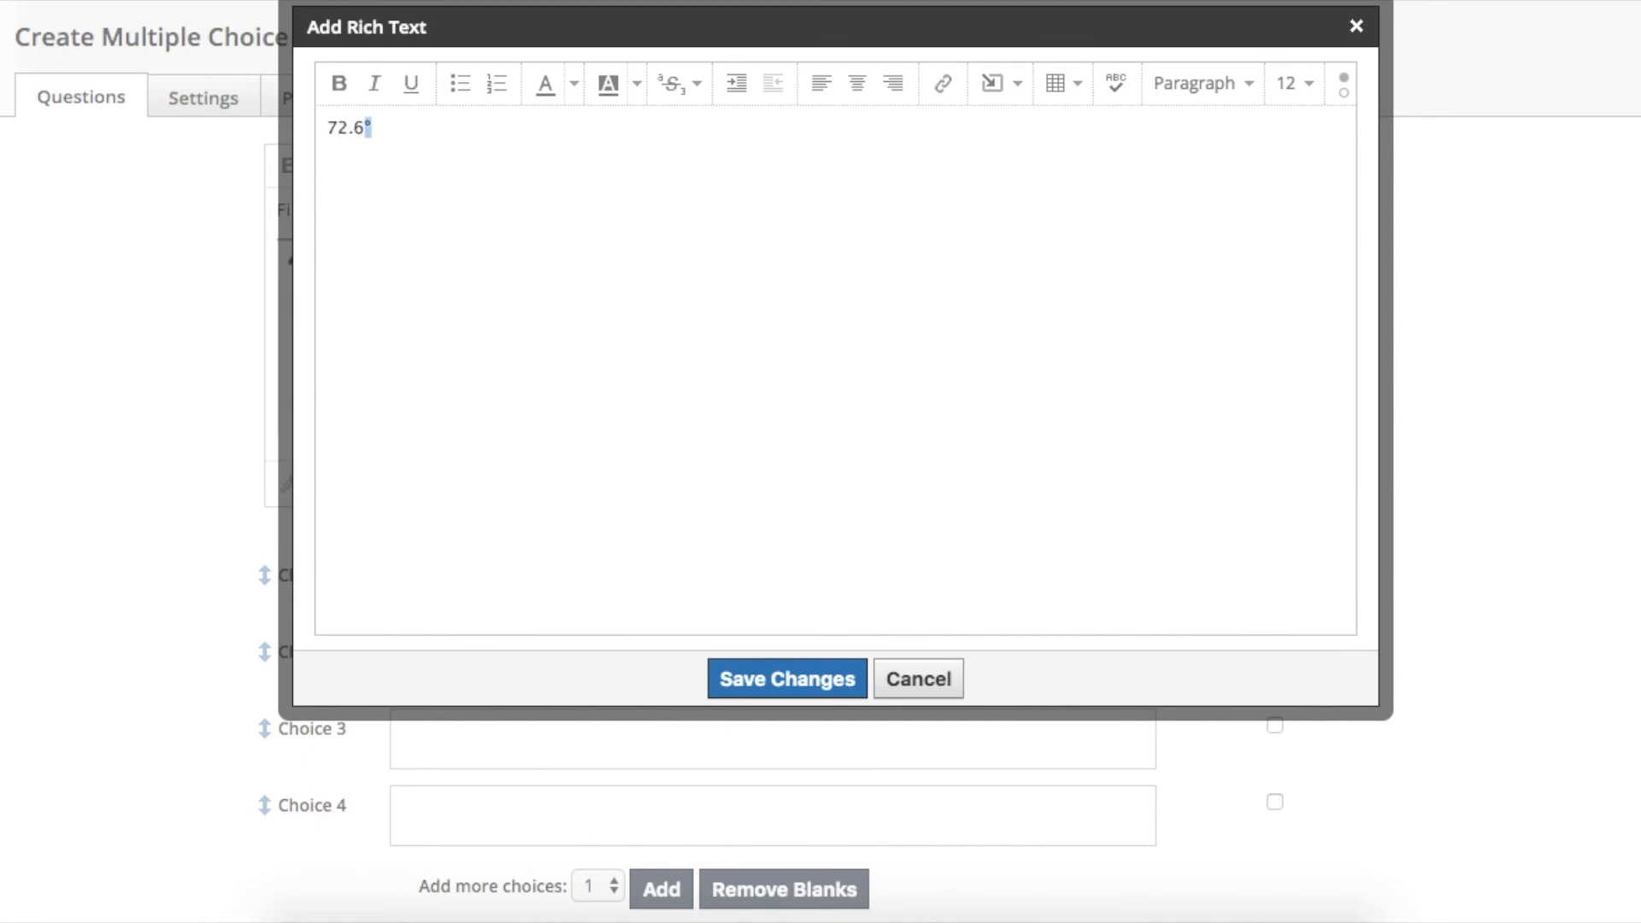
click(787, 678)
Enter 0° as choice 1 and 1° as choice 2, and mark choice 3 as the correct answer.
click(758, 640)
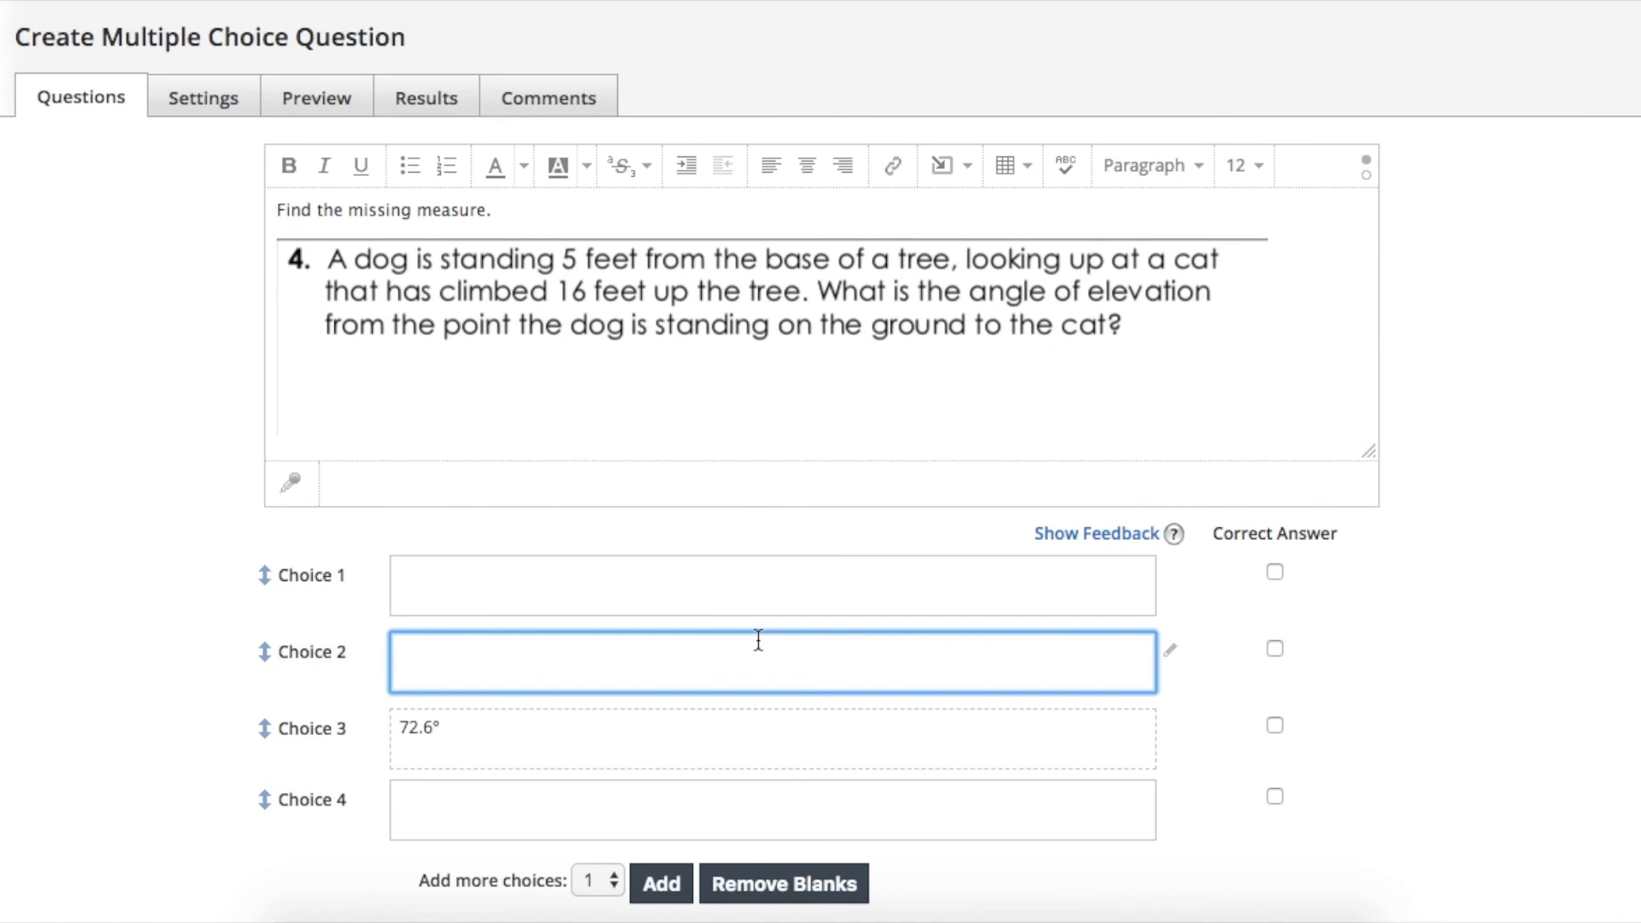
click(745, 585)
text(0)
click(707, 659)
text(1)
click(1282, 723)
click(1049, 665)
text(°)
click(1057, 590)
text(°)
click(1273, 723)
scroll(1106, 721, down, 5)
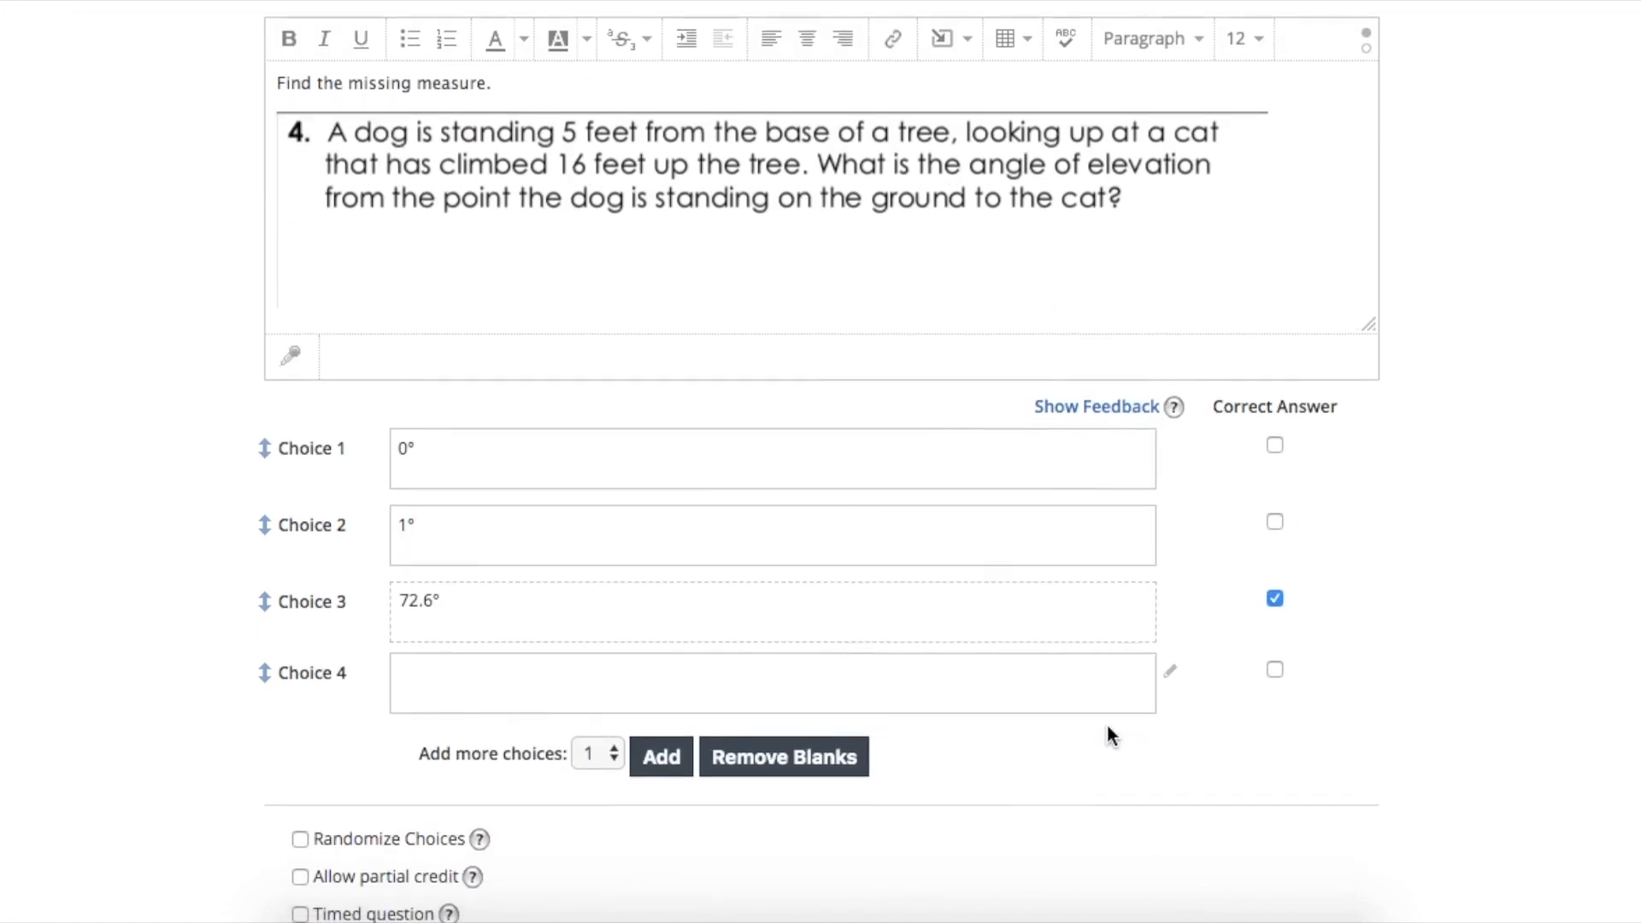
Complete the Building A and Building B question with choices 260.0, 234.1 and the correct answer 193.2, and create it.
click(740, 440)
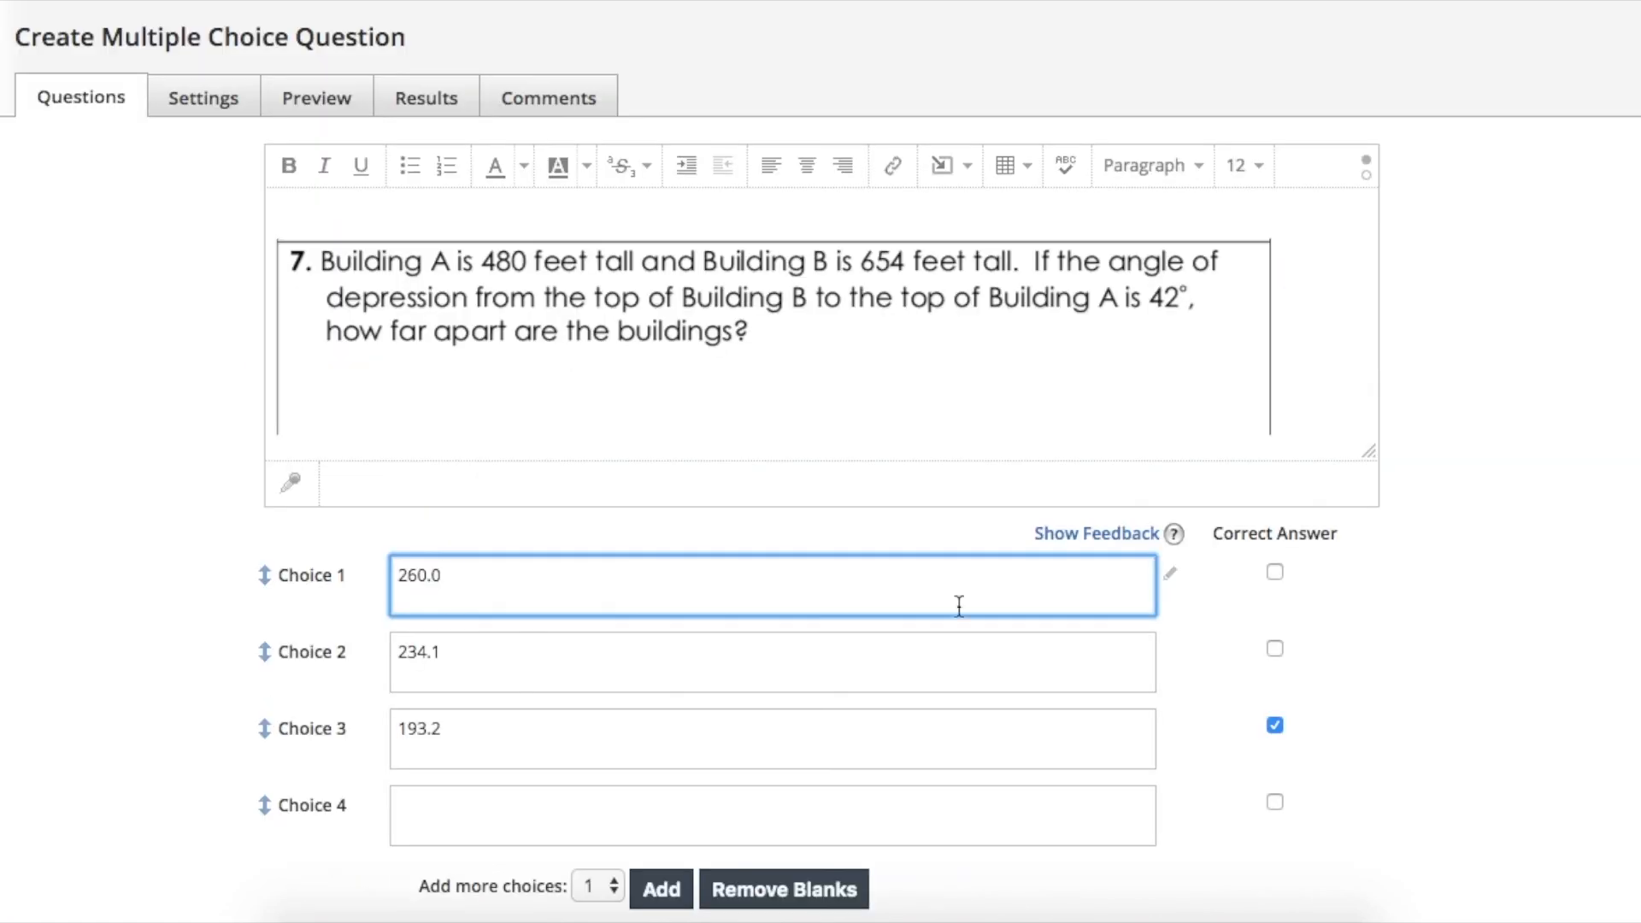
scroll(960, 604, down, 3)
click(860, 735)
scroll(860, 735, down, 3)
click(818, 780)
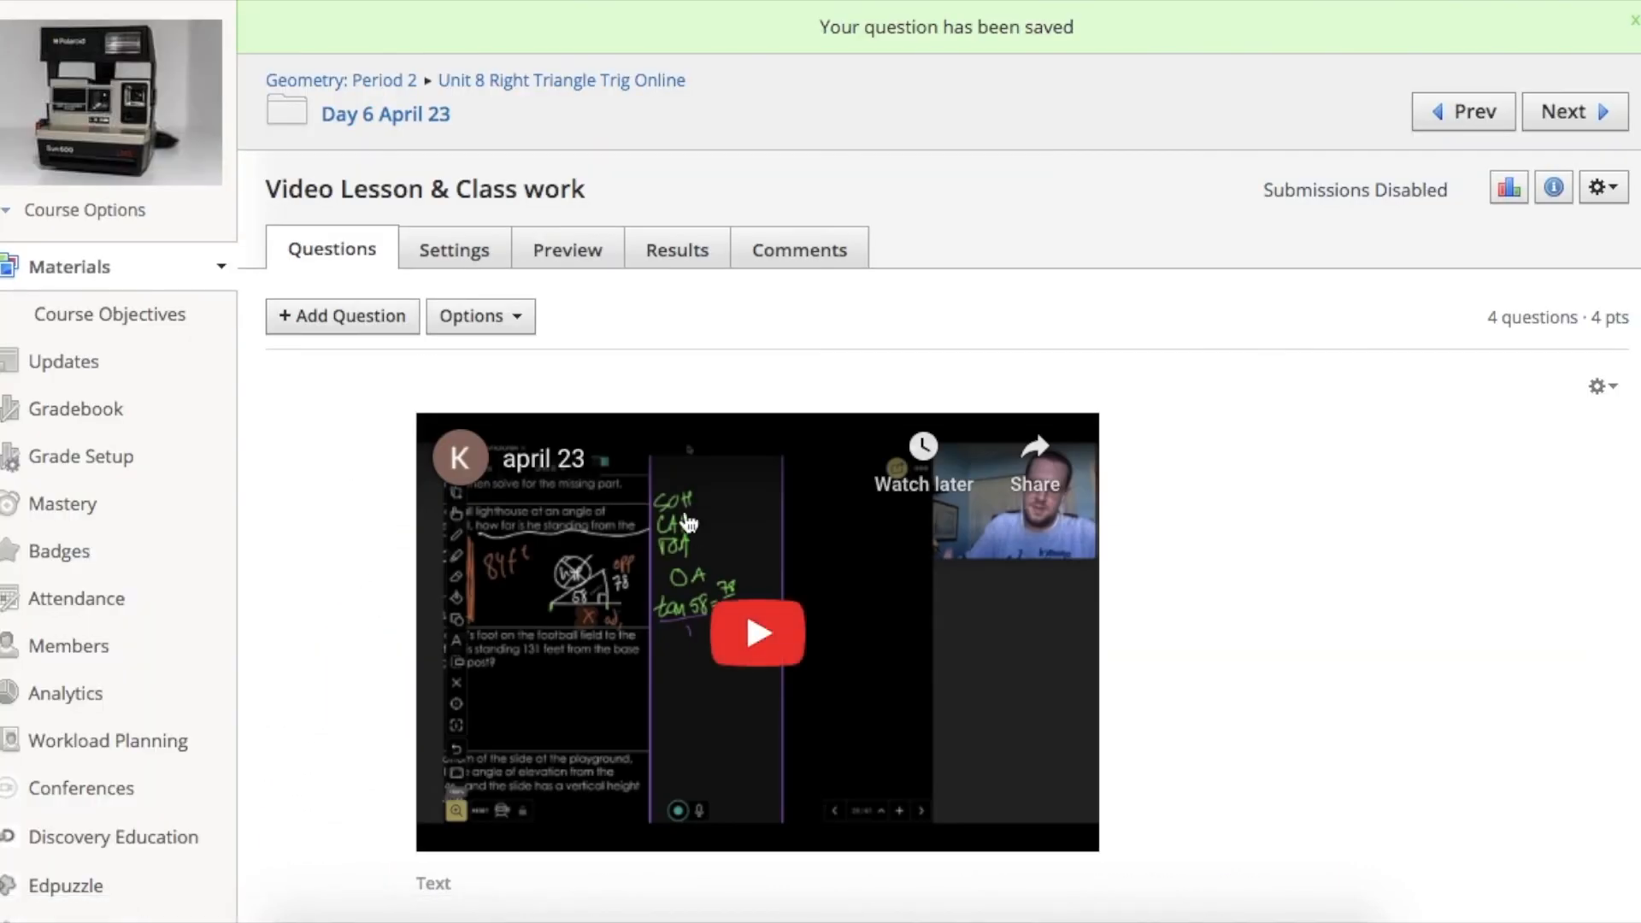
Look over the finished quiz questions, and enable submissions in the quiz's settings.
scroll(683, 519, down, 10)
scroll(688, 521, down, 8)
scroll(684, 510, up, 20)
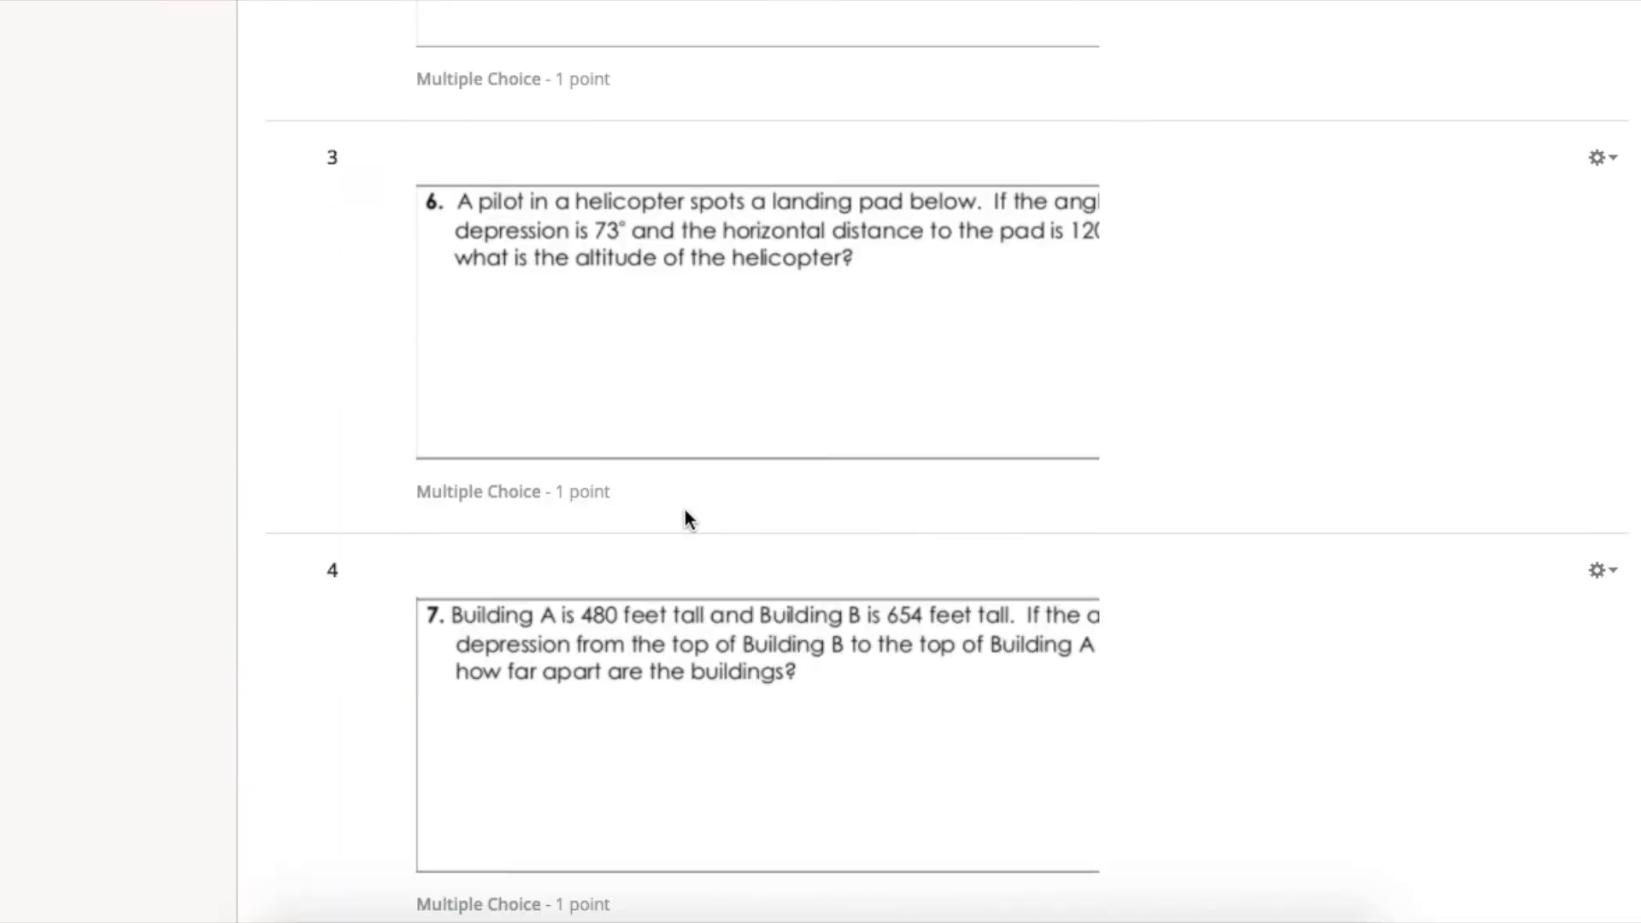
scroll(684, 509, down, 1)
scroll(685, 510, up, 1)
scroll(684, 509, down, 1)
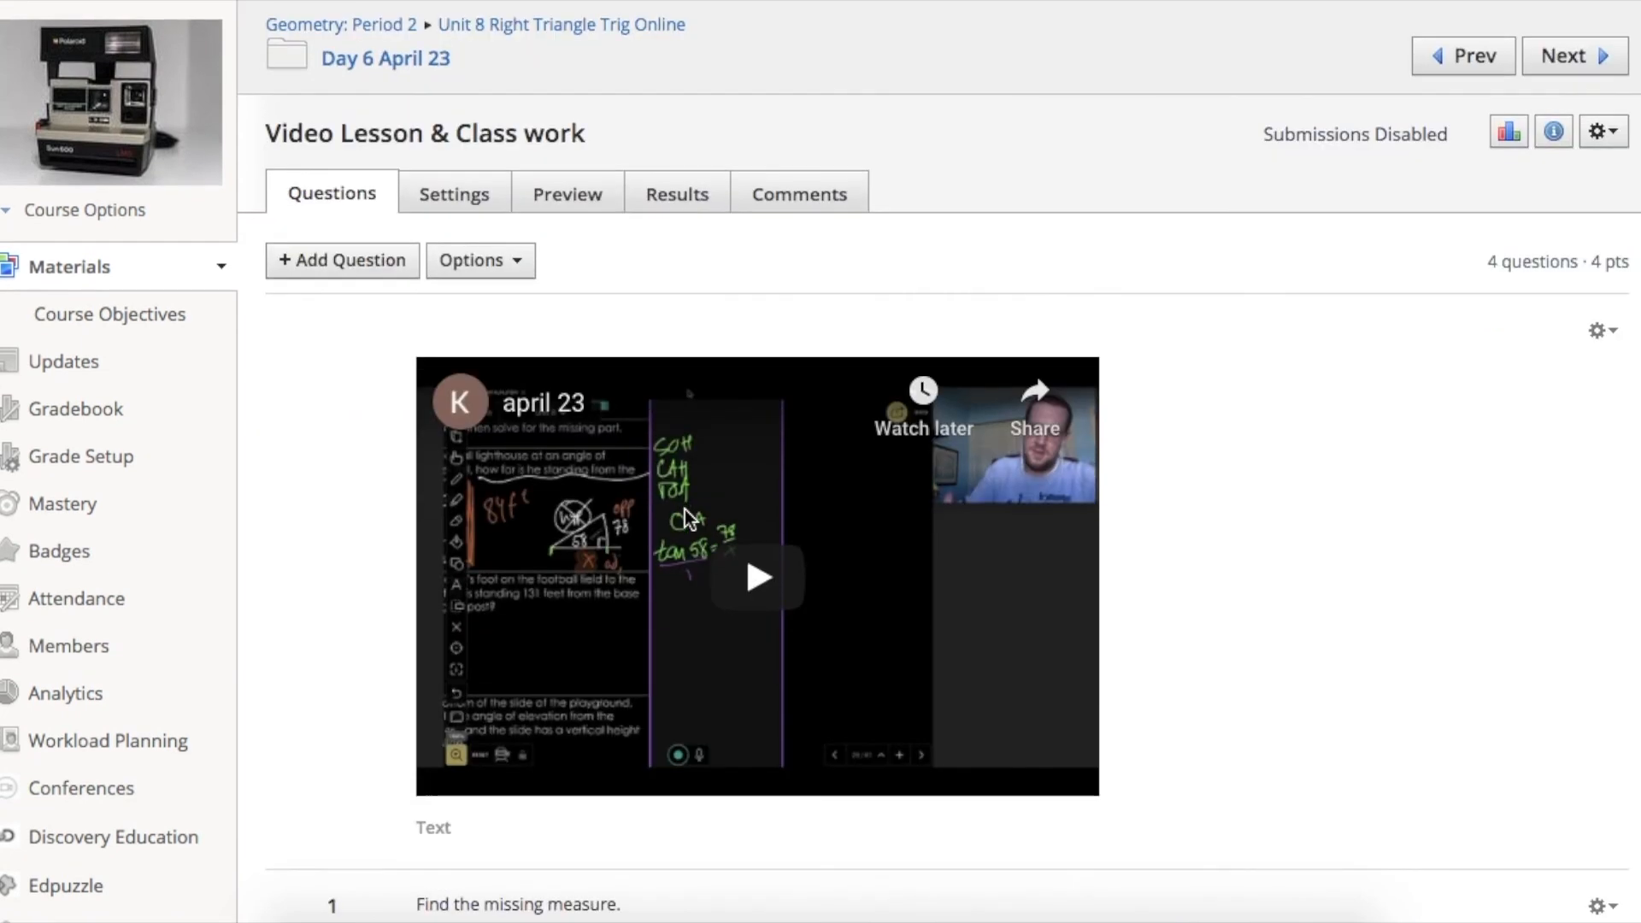
click(450, 195)
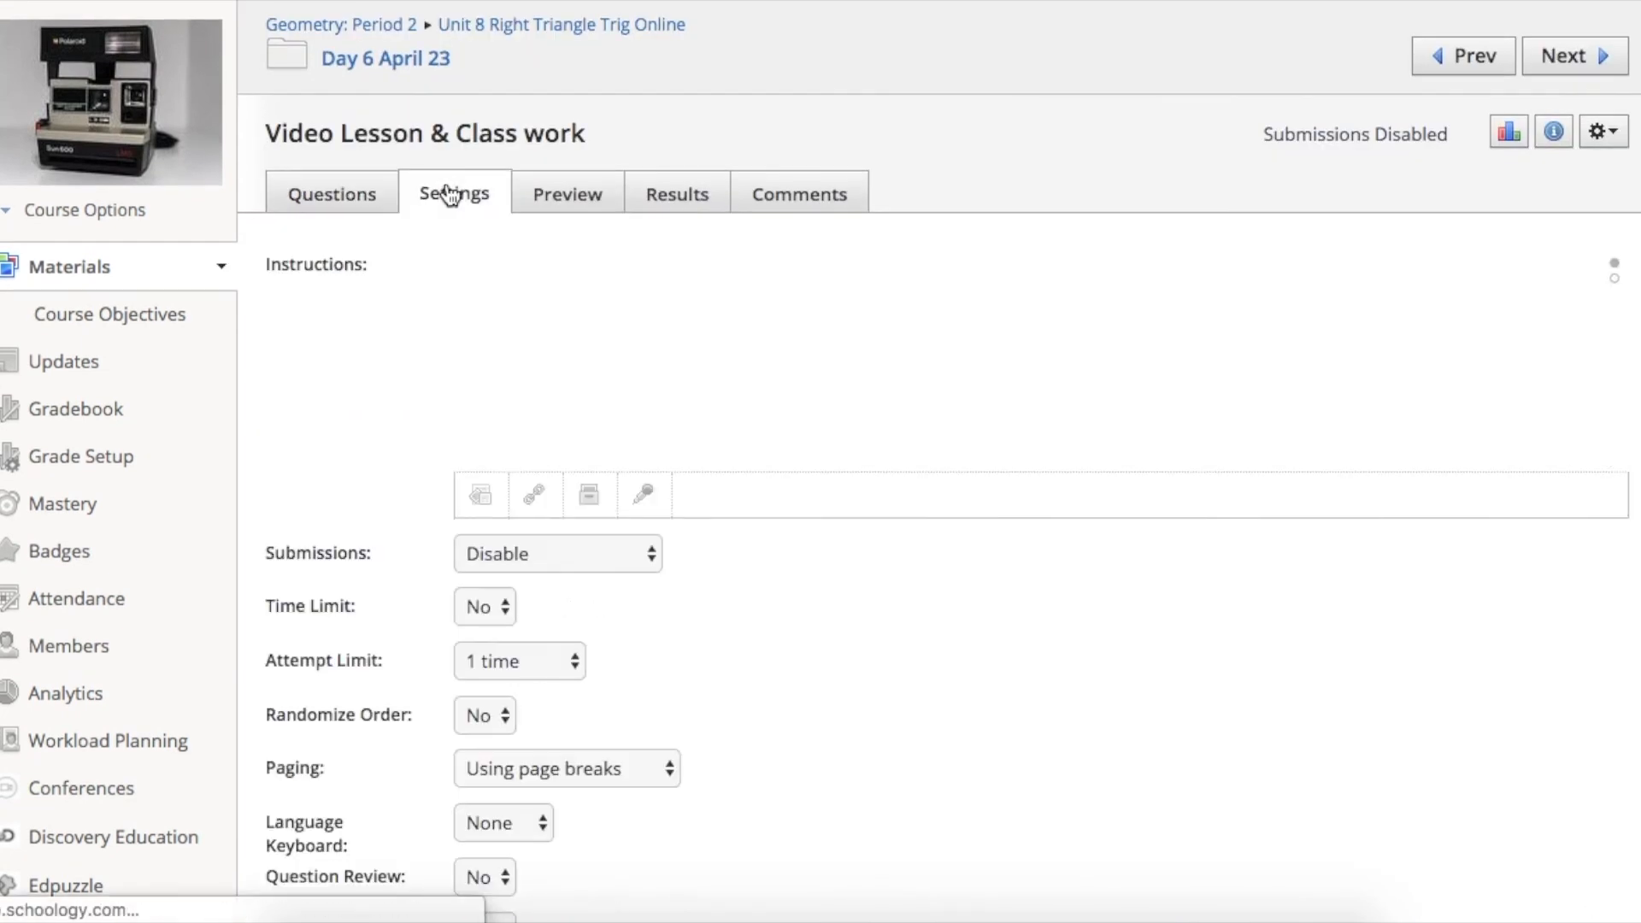
click(504, 557)
click(523, 487)
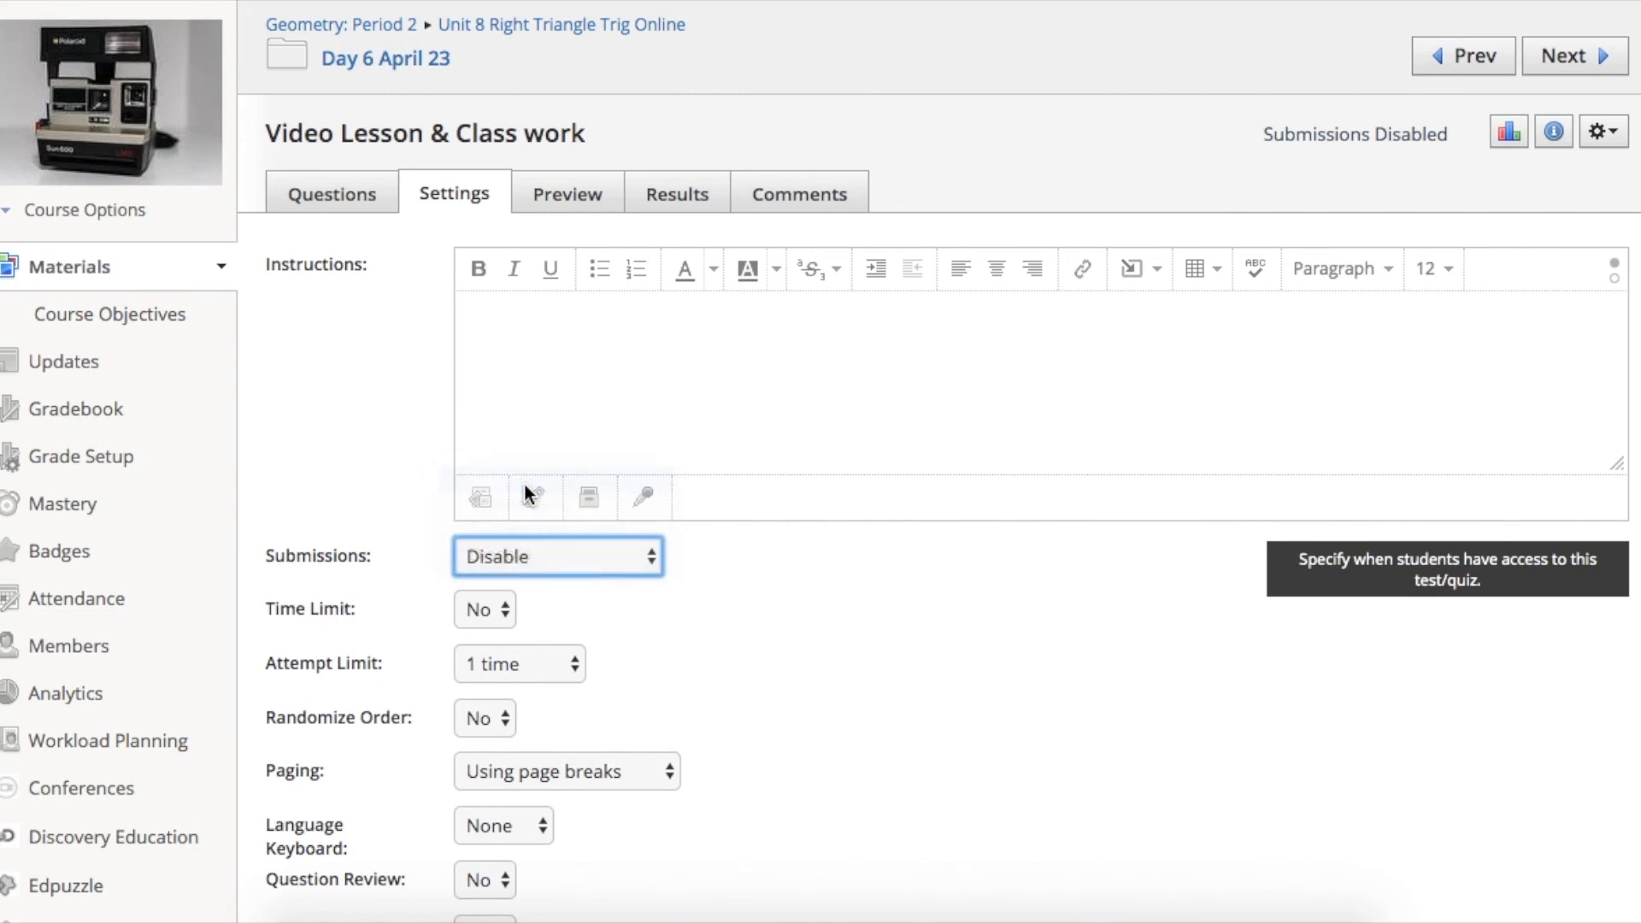
Set the quiz's attempt limit to Unlimited, graded by highest score.
scroll(520, 608, down, 1)
click(521, 577)
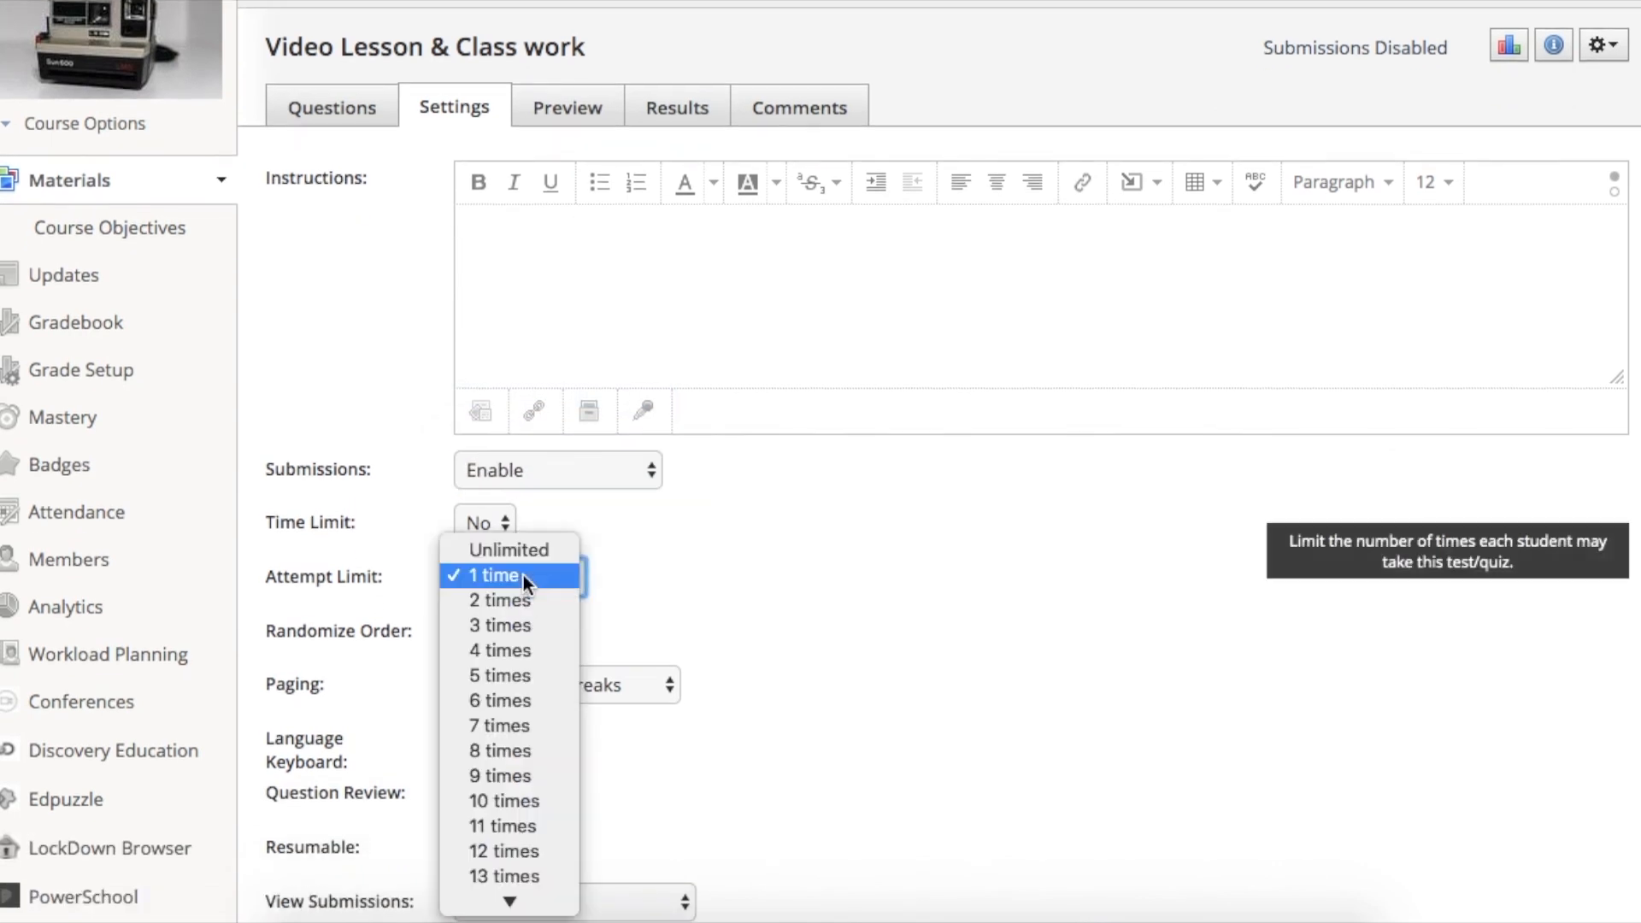
click(521, 557)
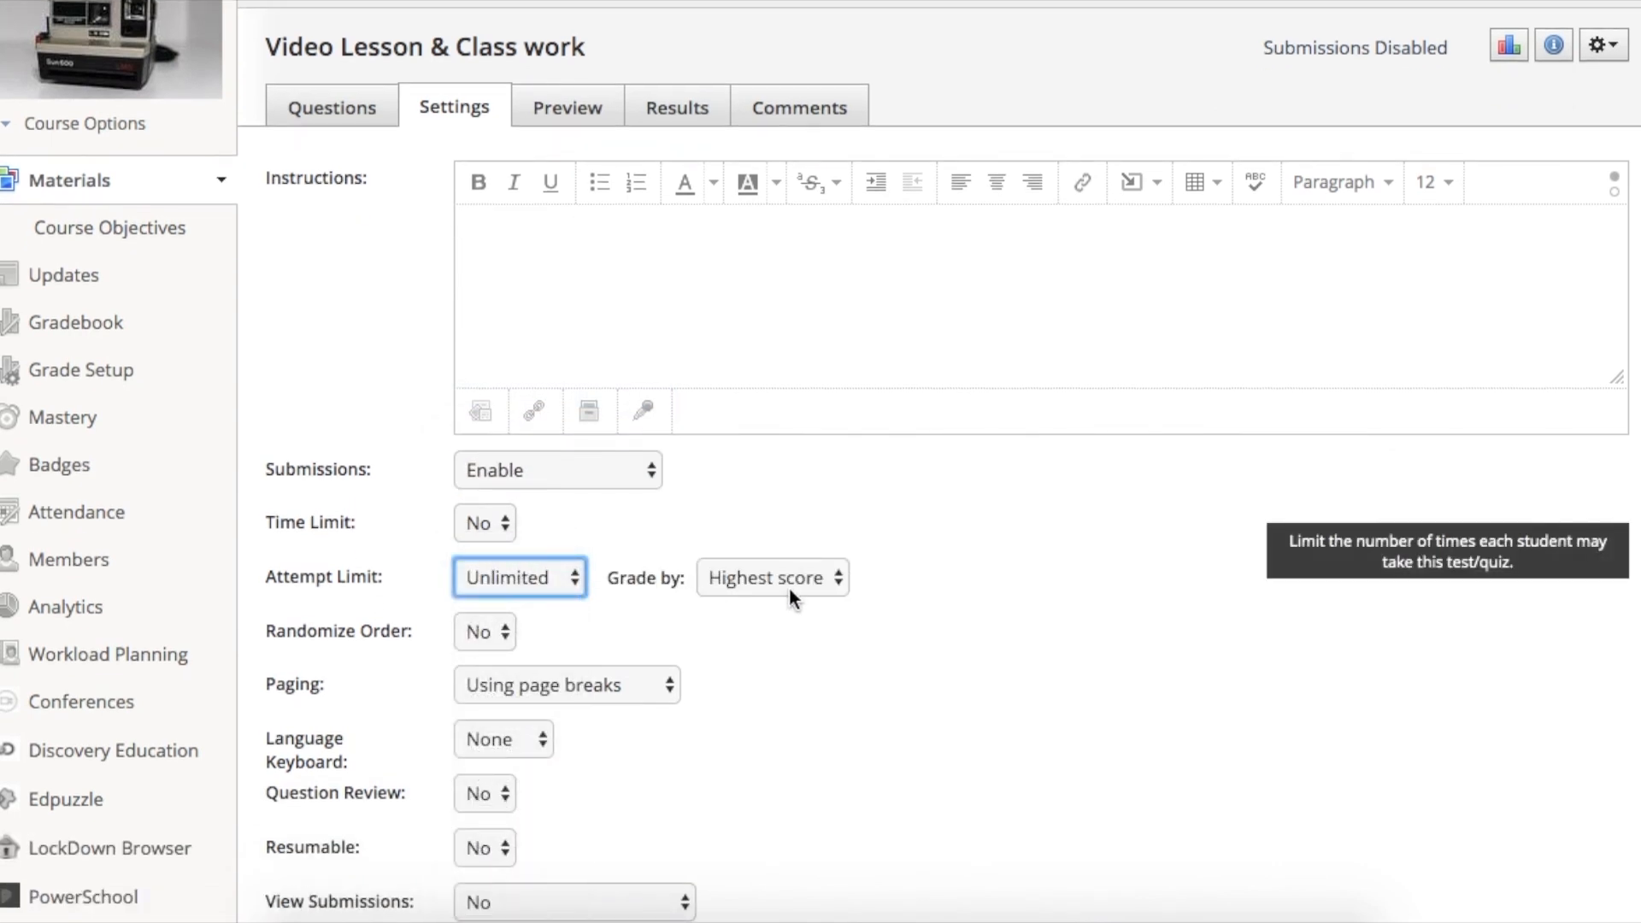
click(788, 587)
click(802, 572)
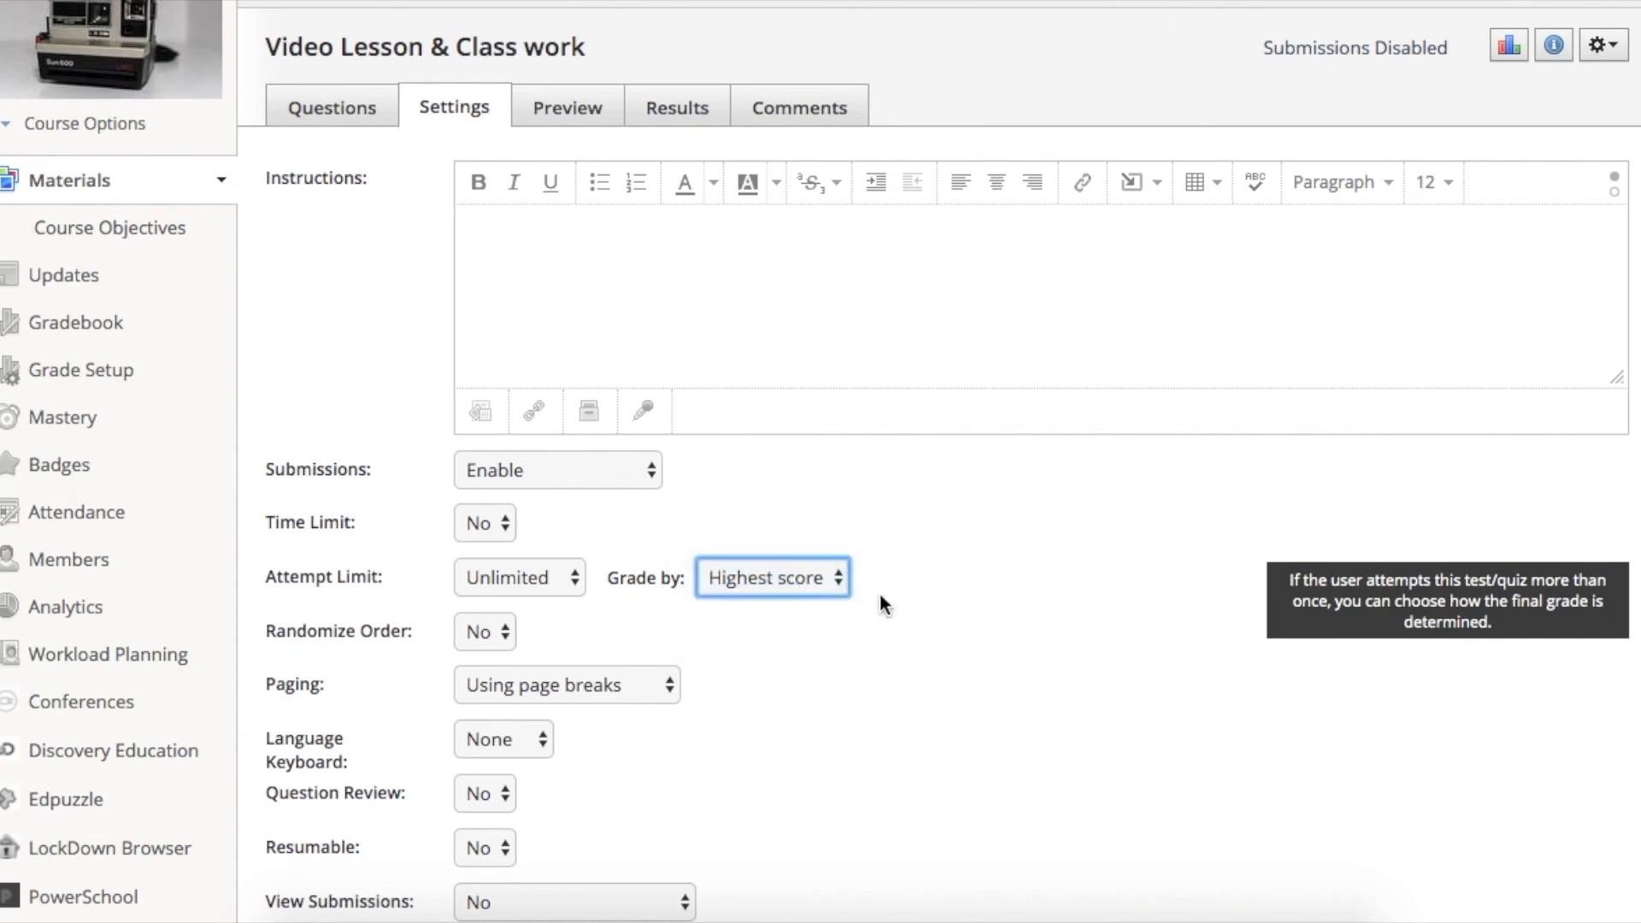
Keep Randomize Order at No, and set Question Review, Resumable and View Submissions to Yes.
scroll(821, 670, down, 1)
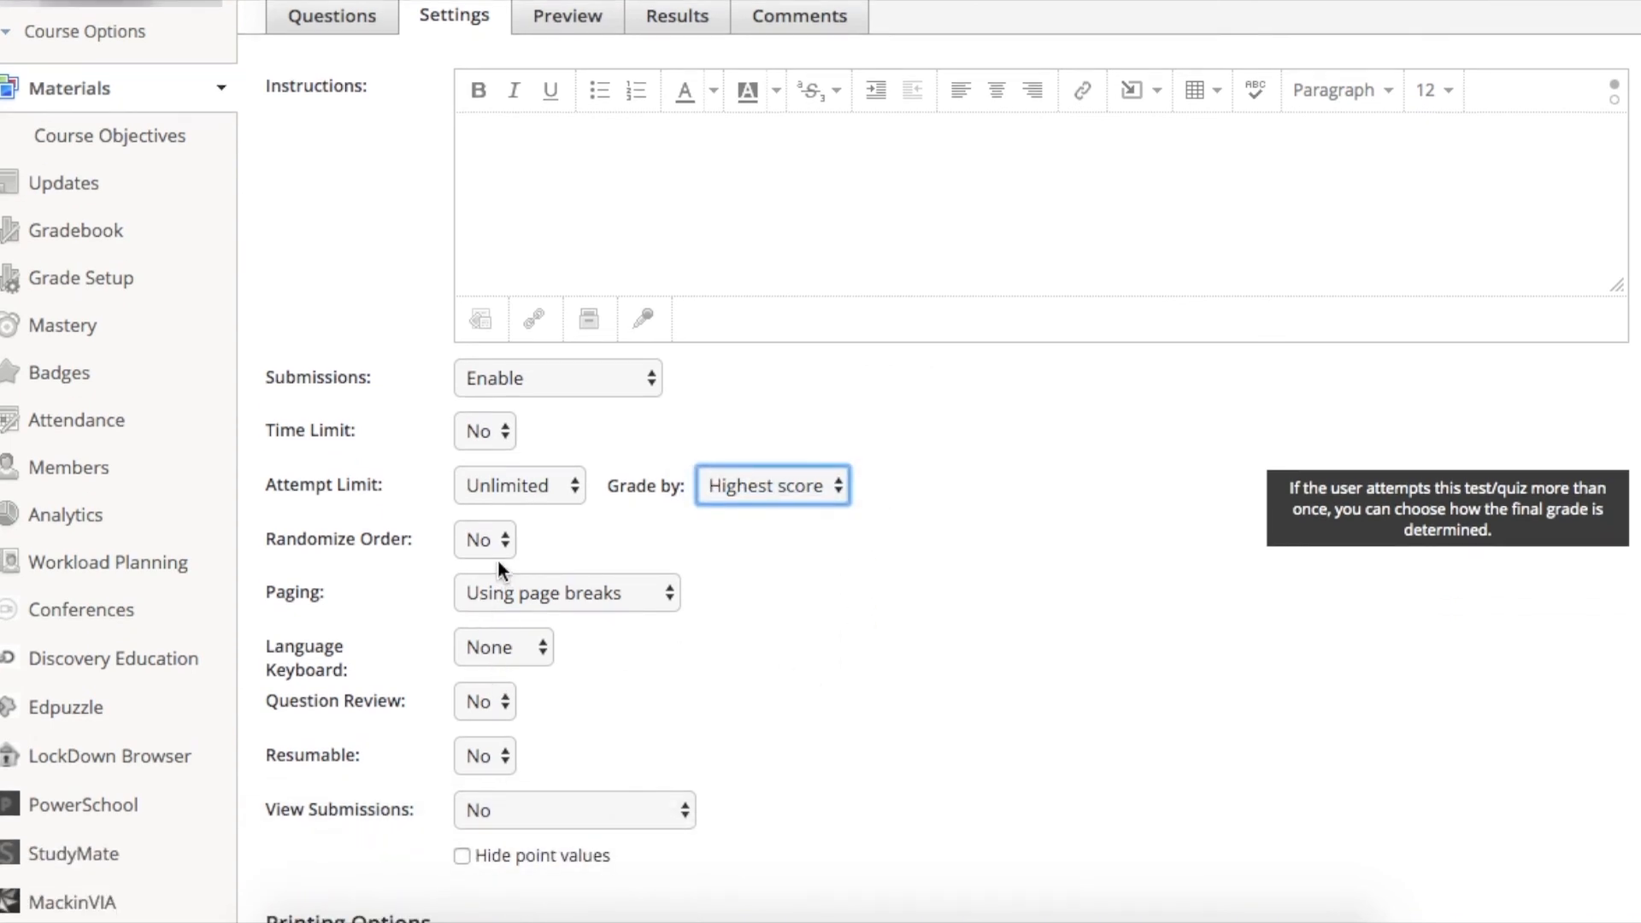
scroll(513, 660, down, 1)
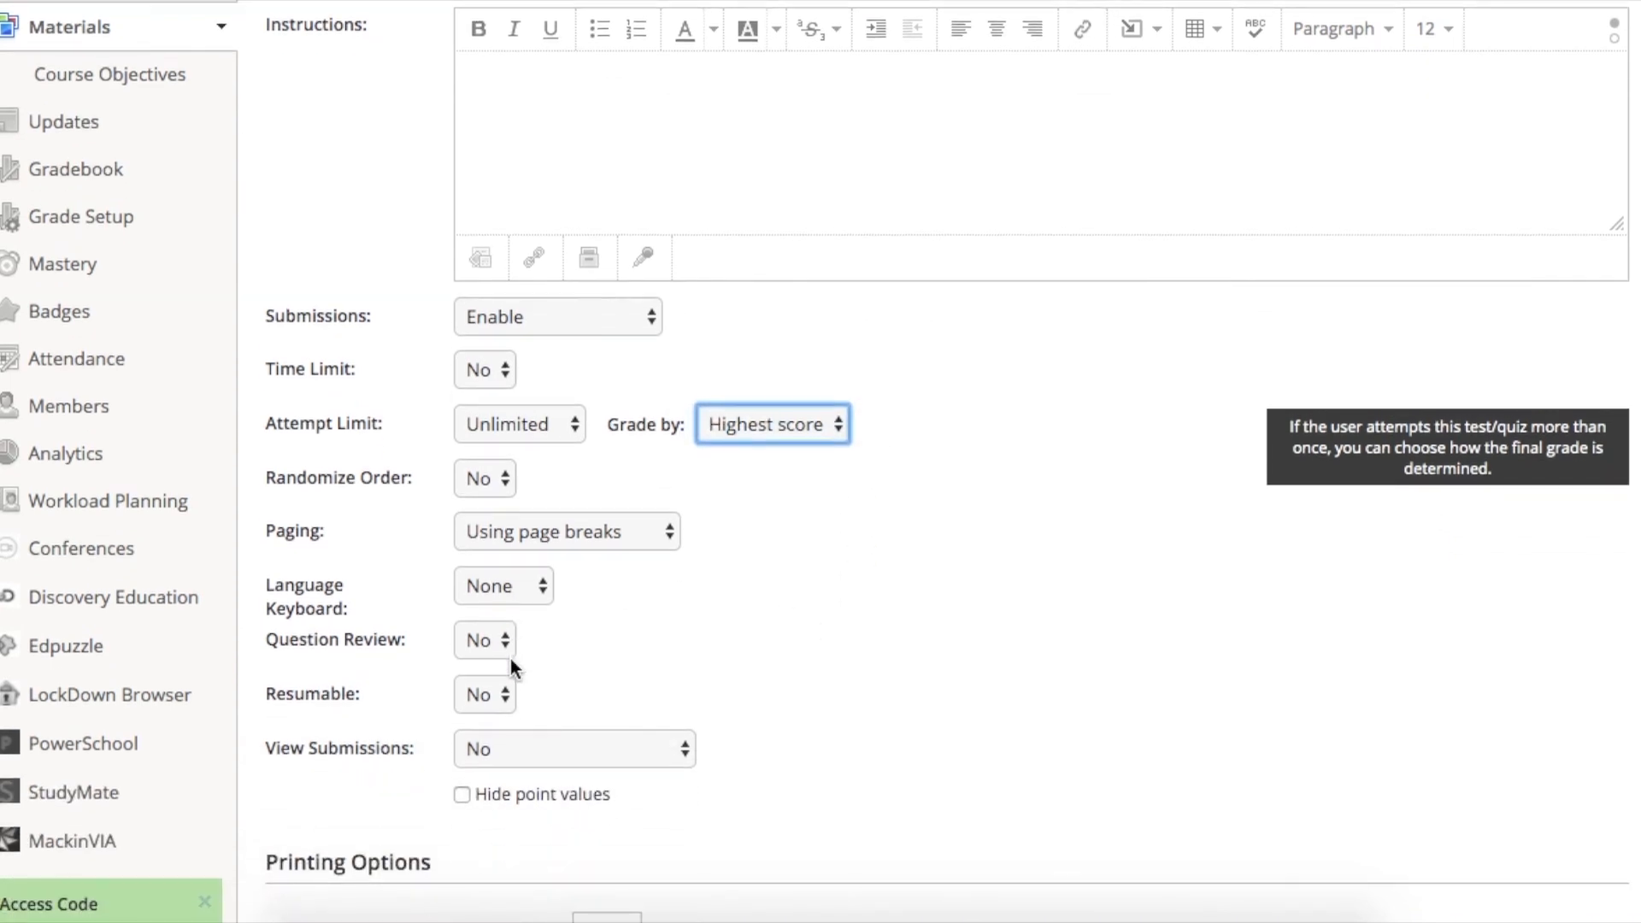
click(500, 481)
click(501, 487)
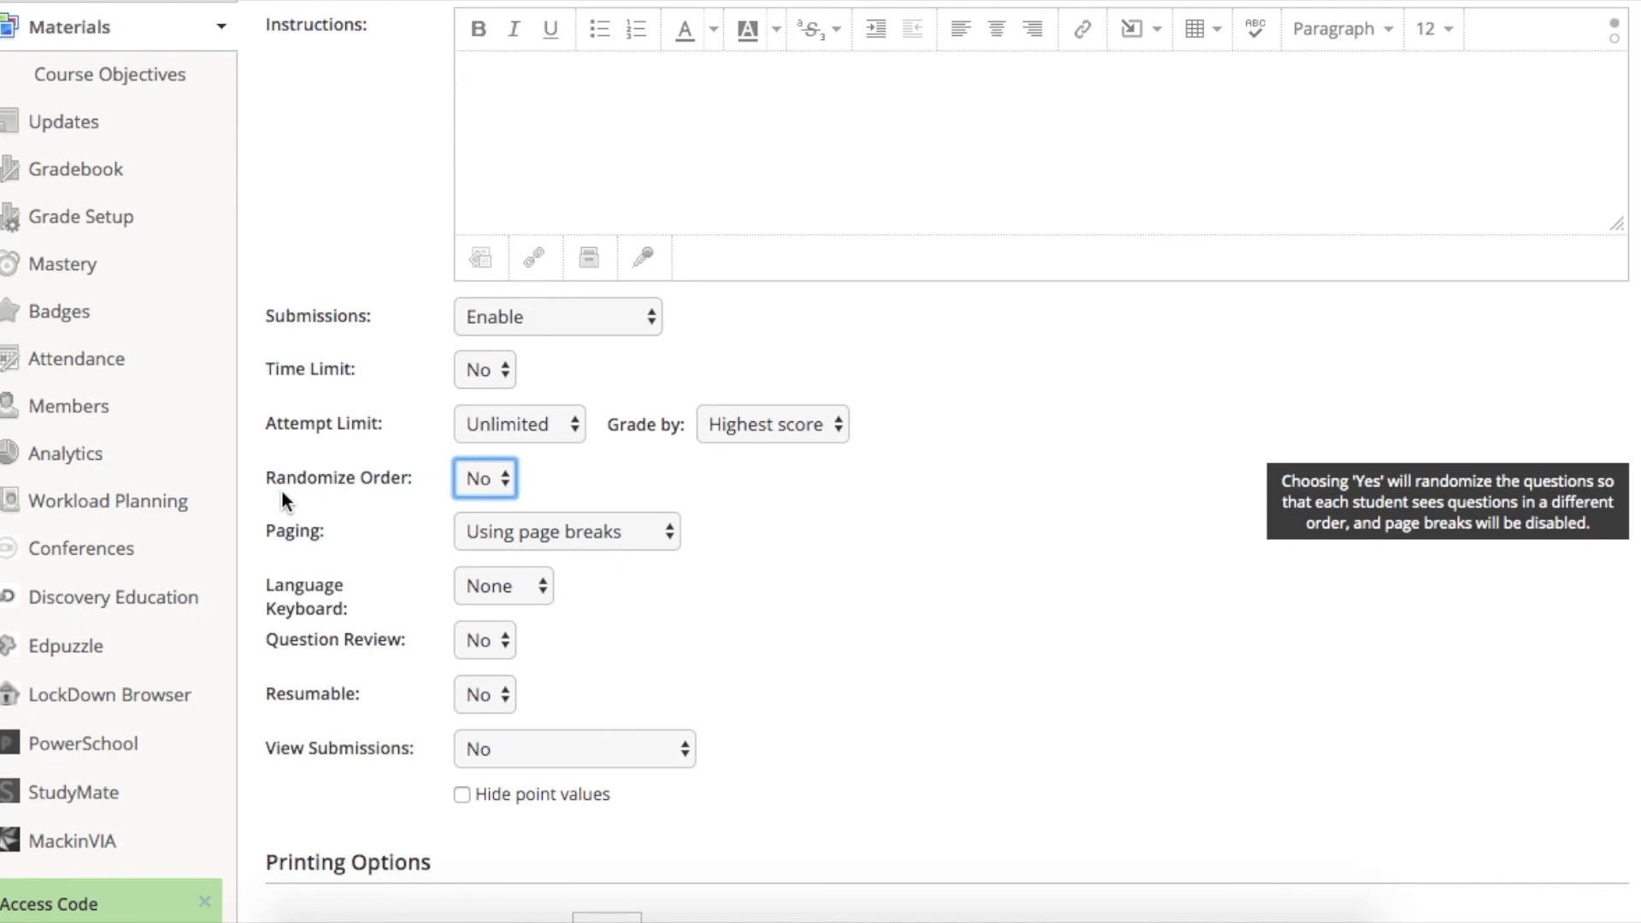
click(505, 654)
click(507, 668)
click(511, 693)
click(510, 718)
click(651, 752)
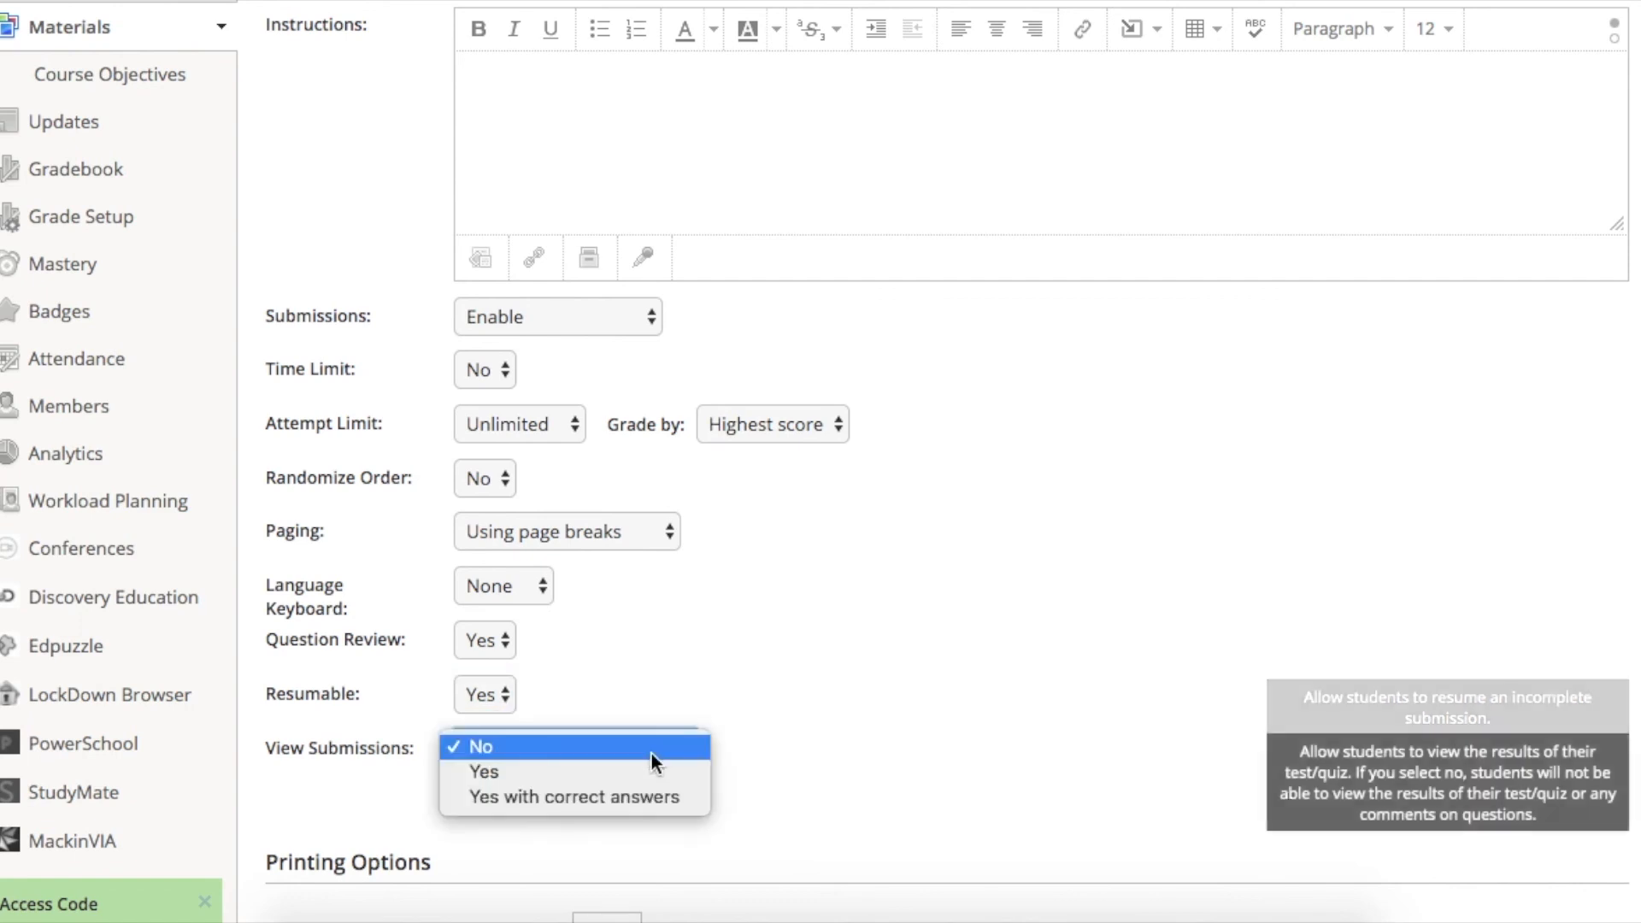
click(690, 774)
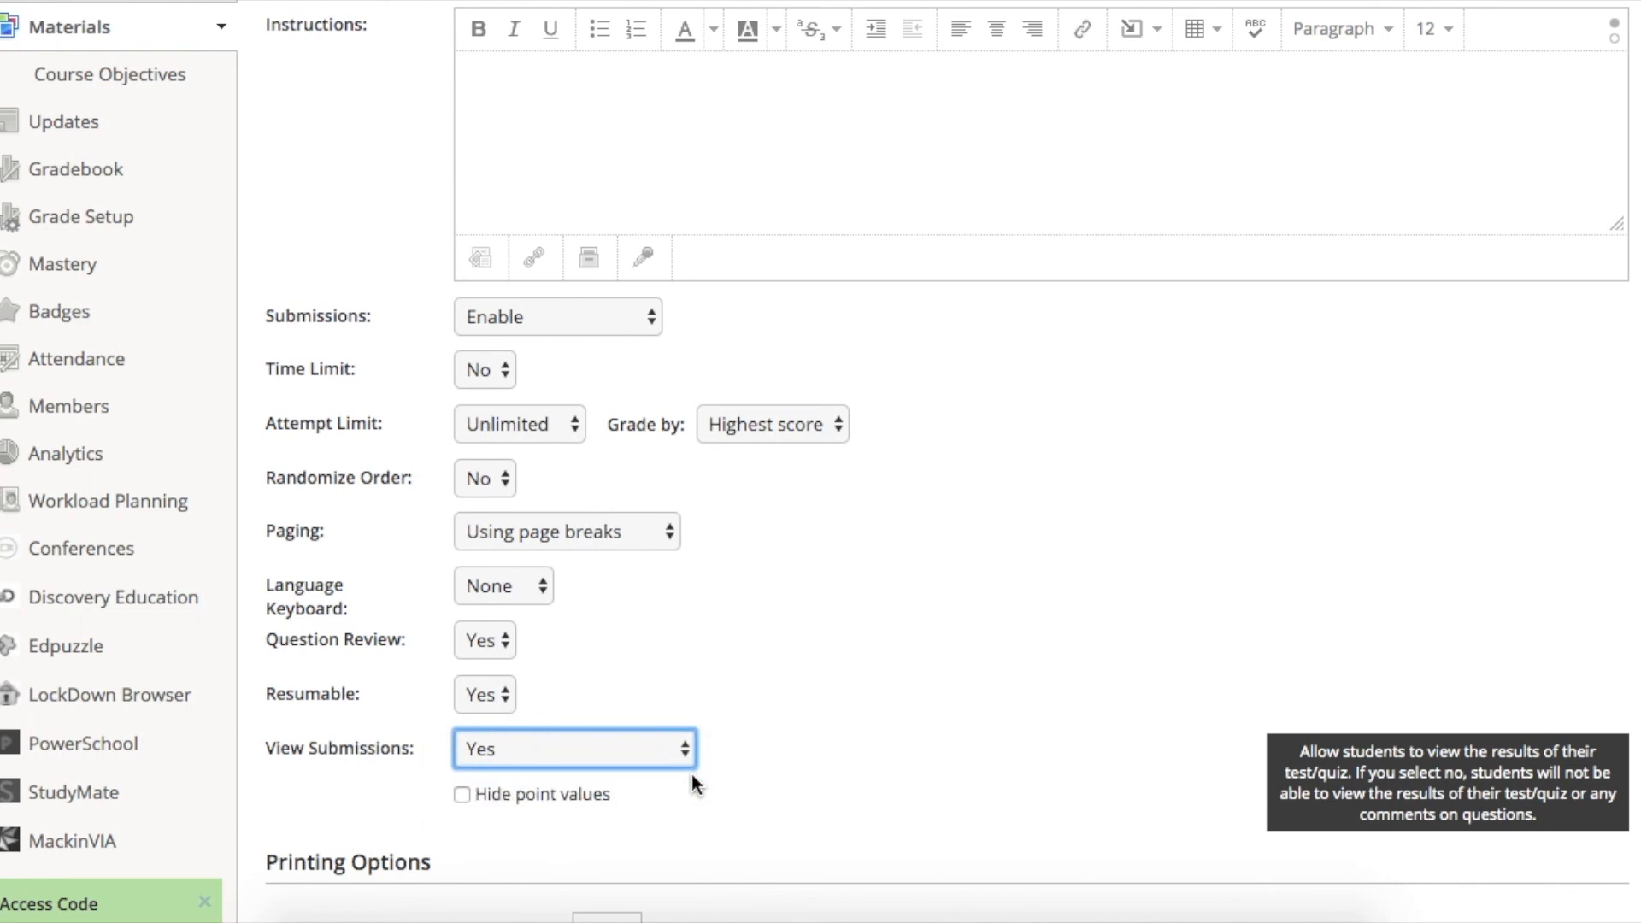
Save the Video Lesson & Class work quiz settings and open the quiz's preview.
scroll(690, 774, down, 3)
click(537, 870)
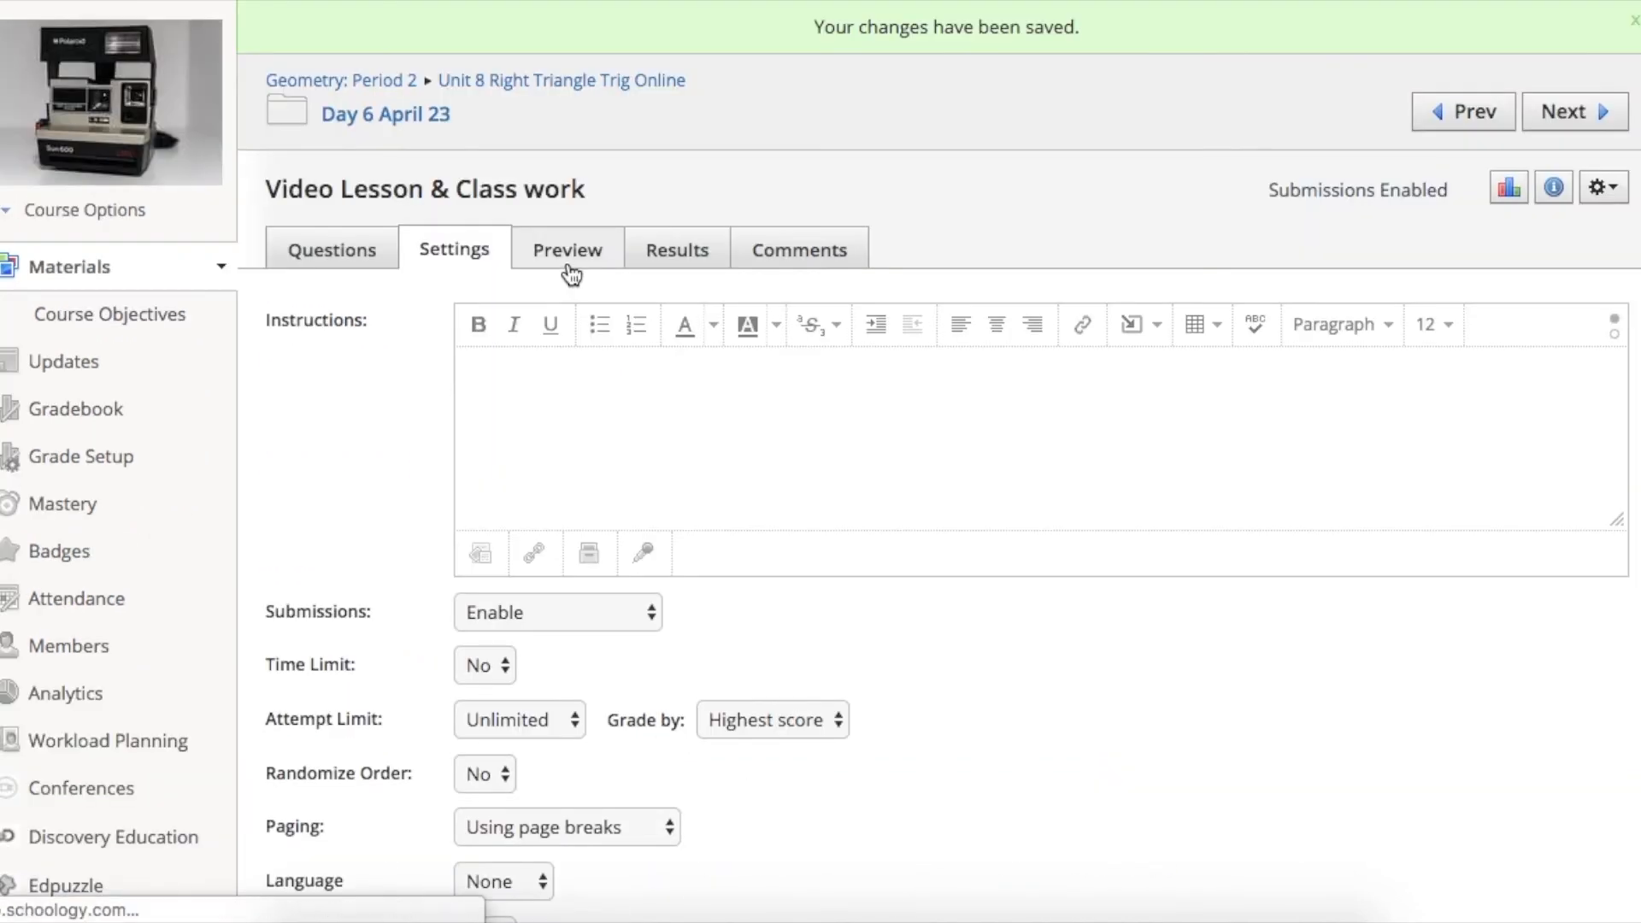
click(567, 261)
click(396, 336)
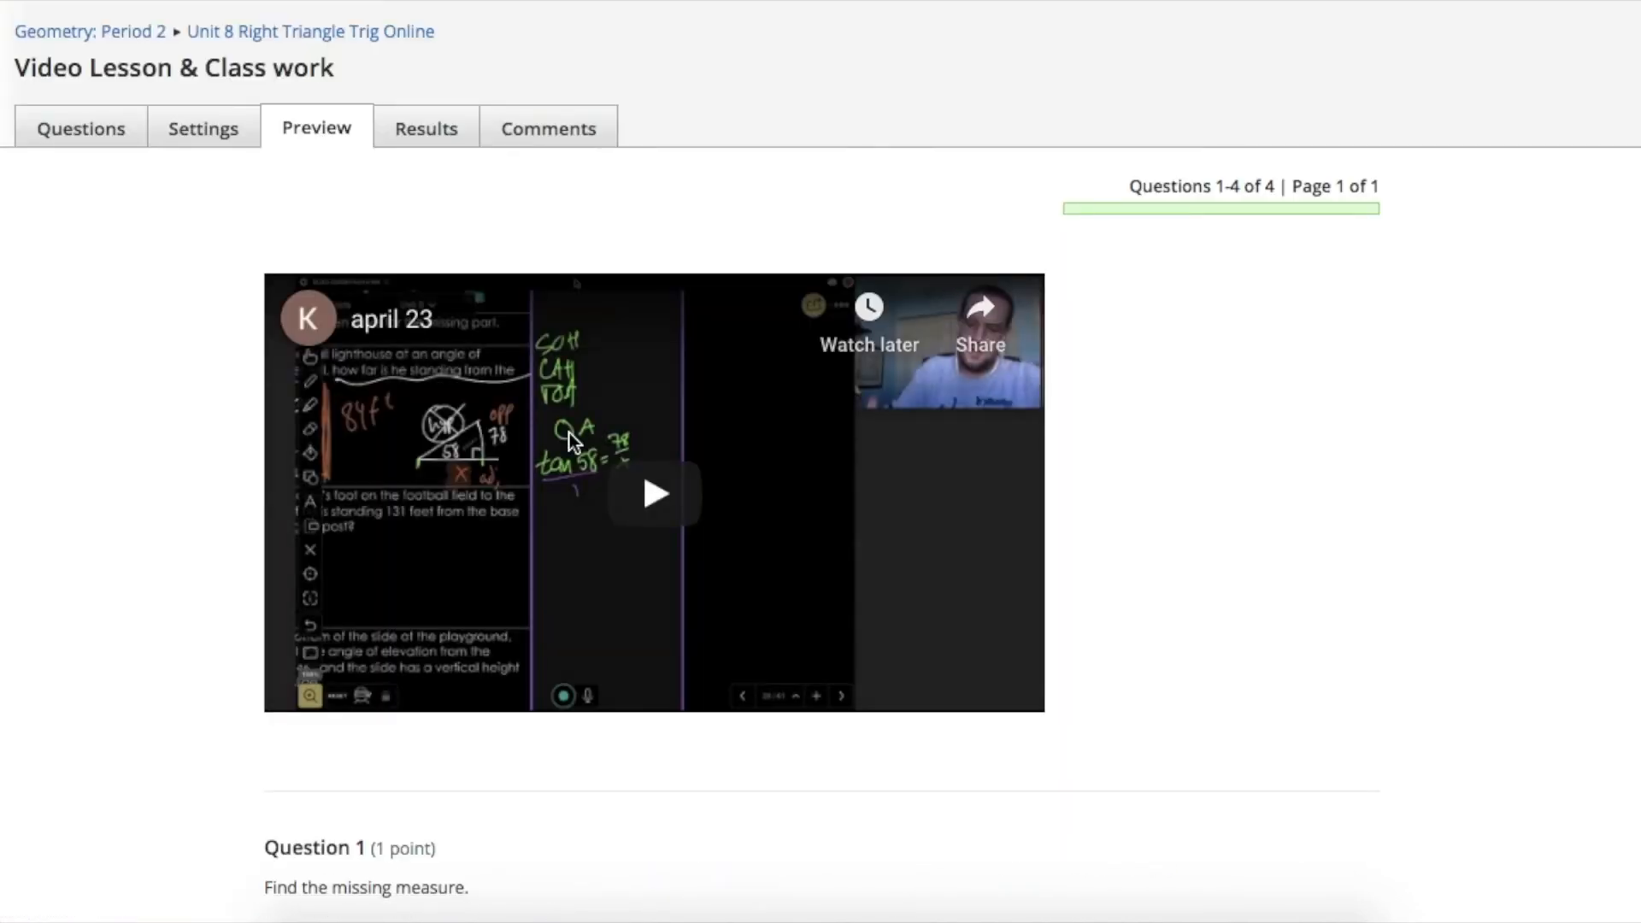
Play part of the embedded april 23 video and examine the quiz questions as students see them.
scroll(569, 433, down, 4)
click(643, 299)
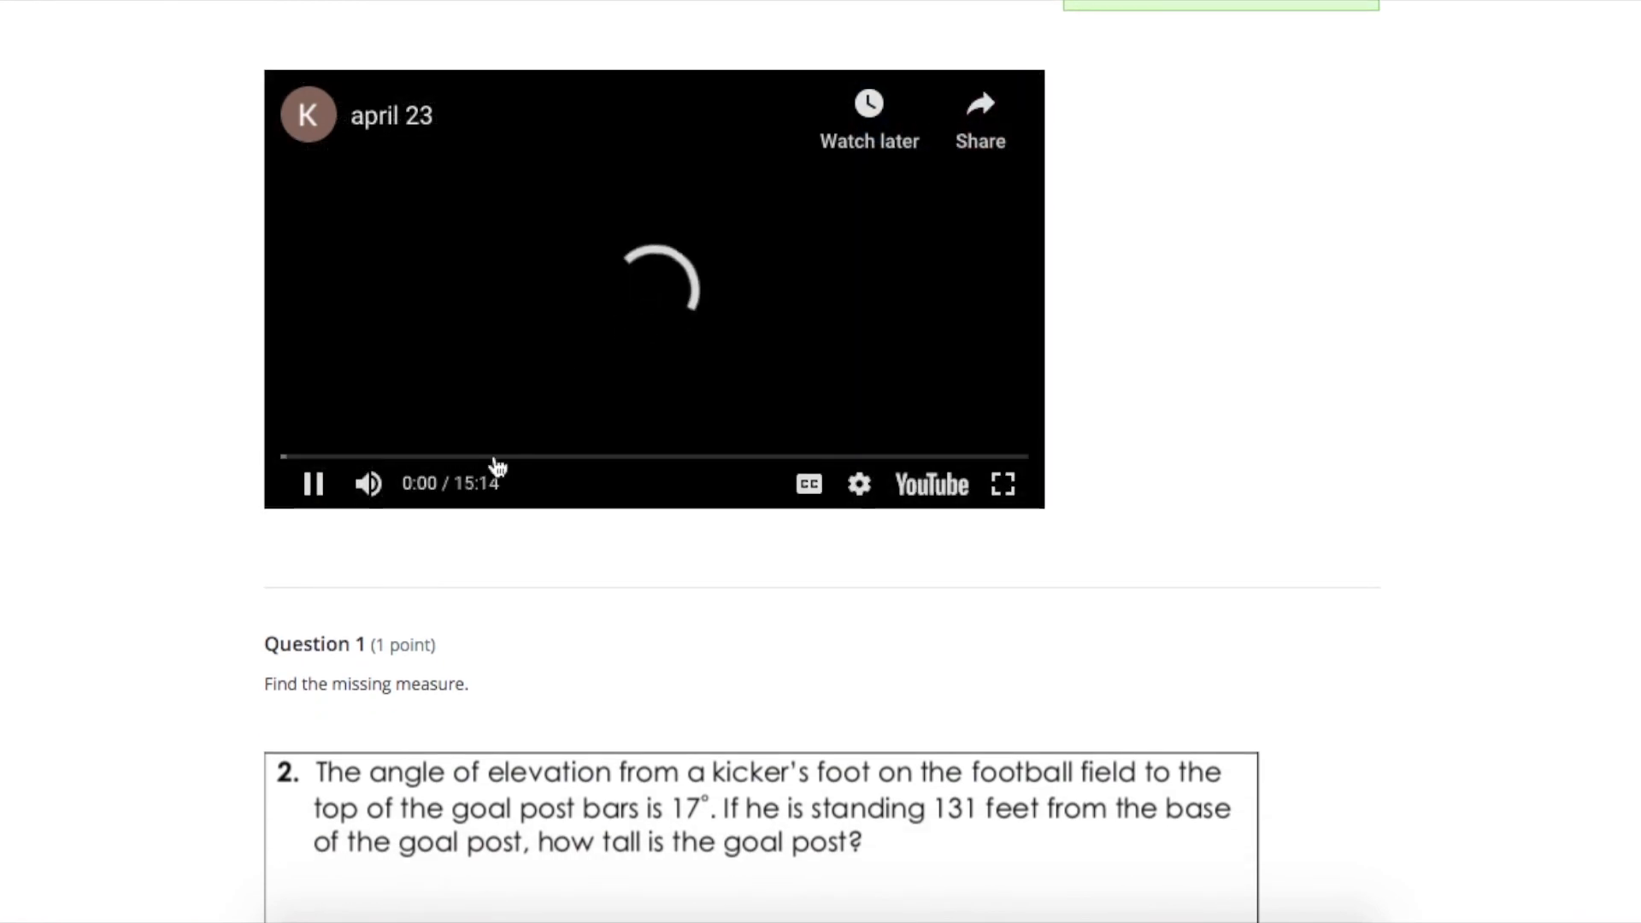
click(388, 457)
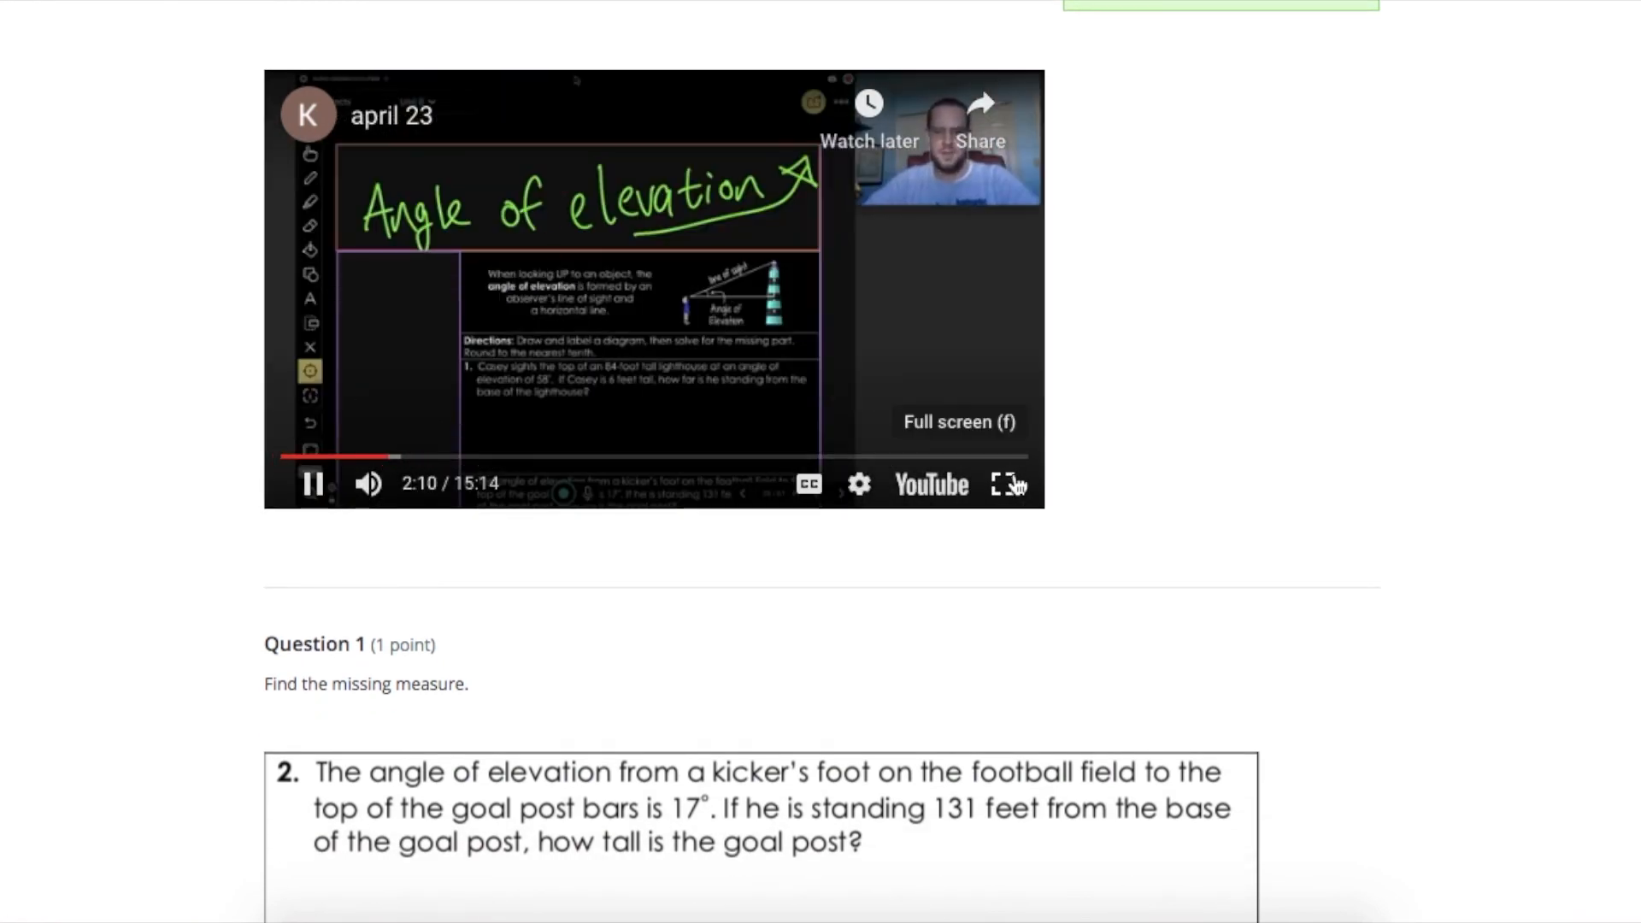
scroll(296, 541, down, 2)
scroll(295, 529, down, 1)
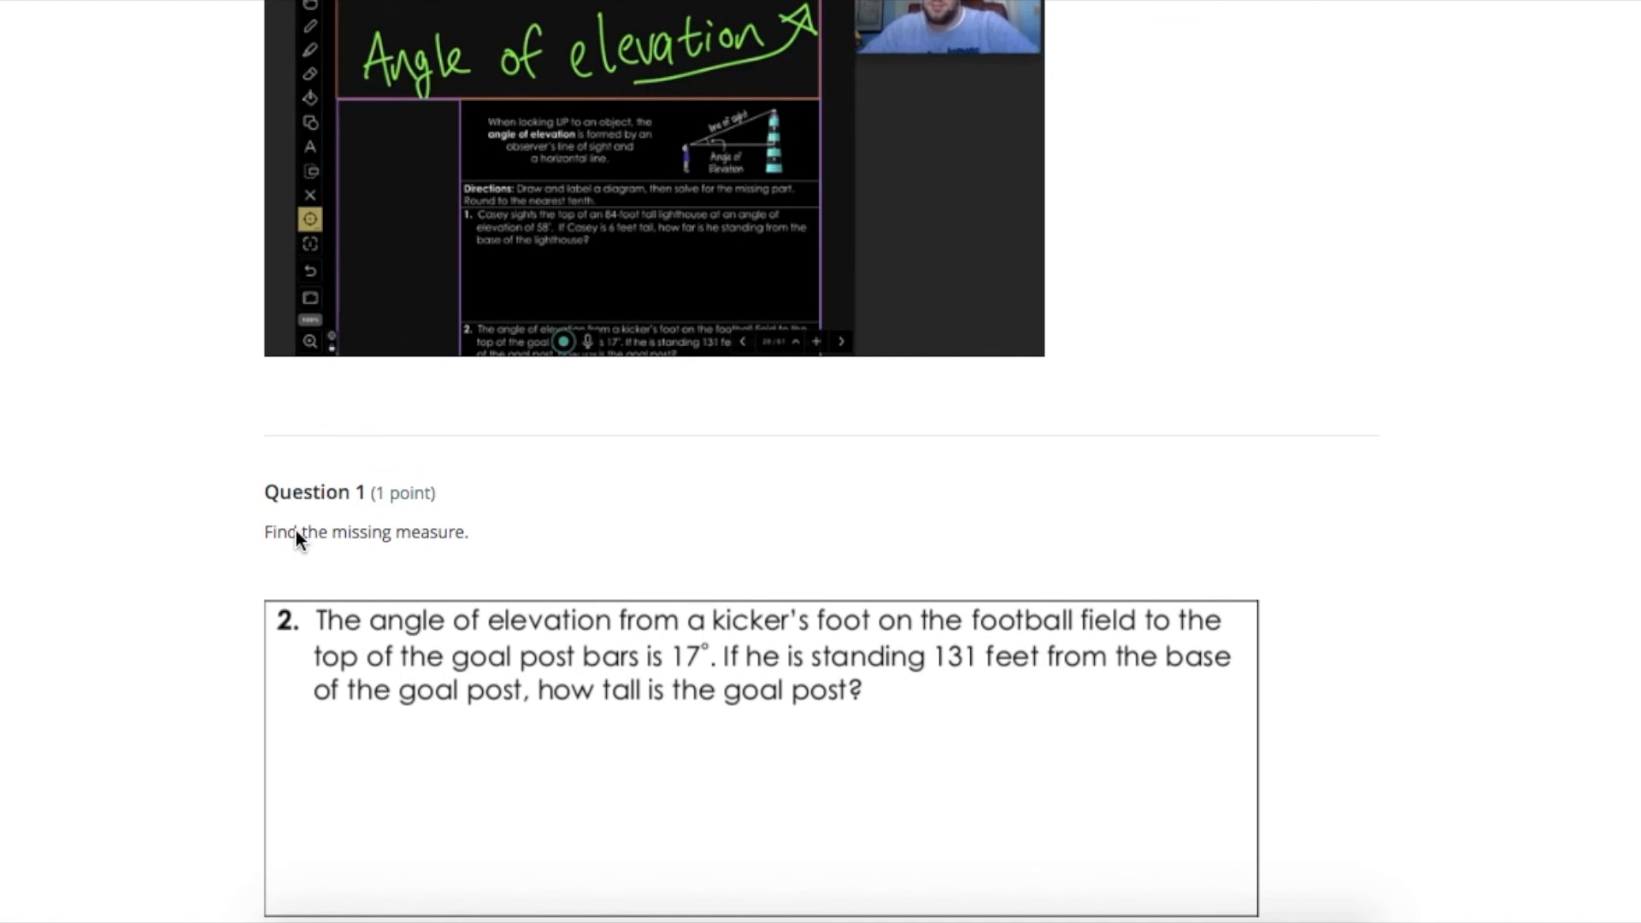
click(311, 332)
scroll(301, 418, down, 20)
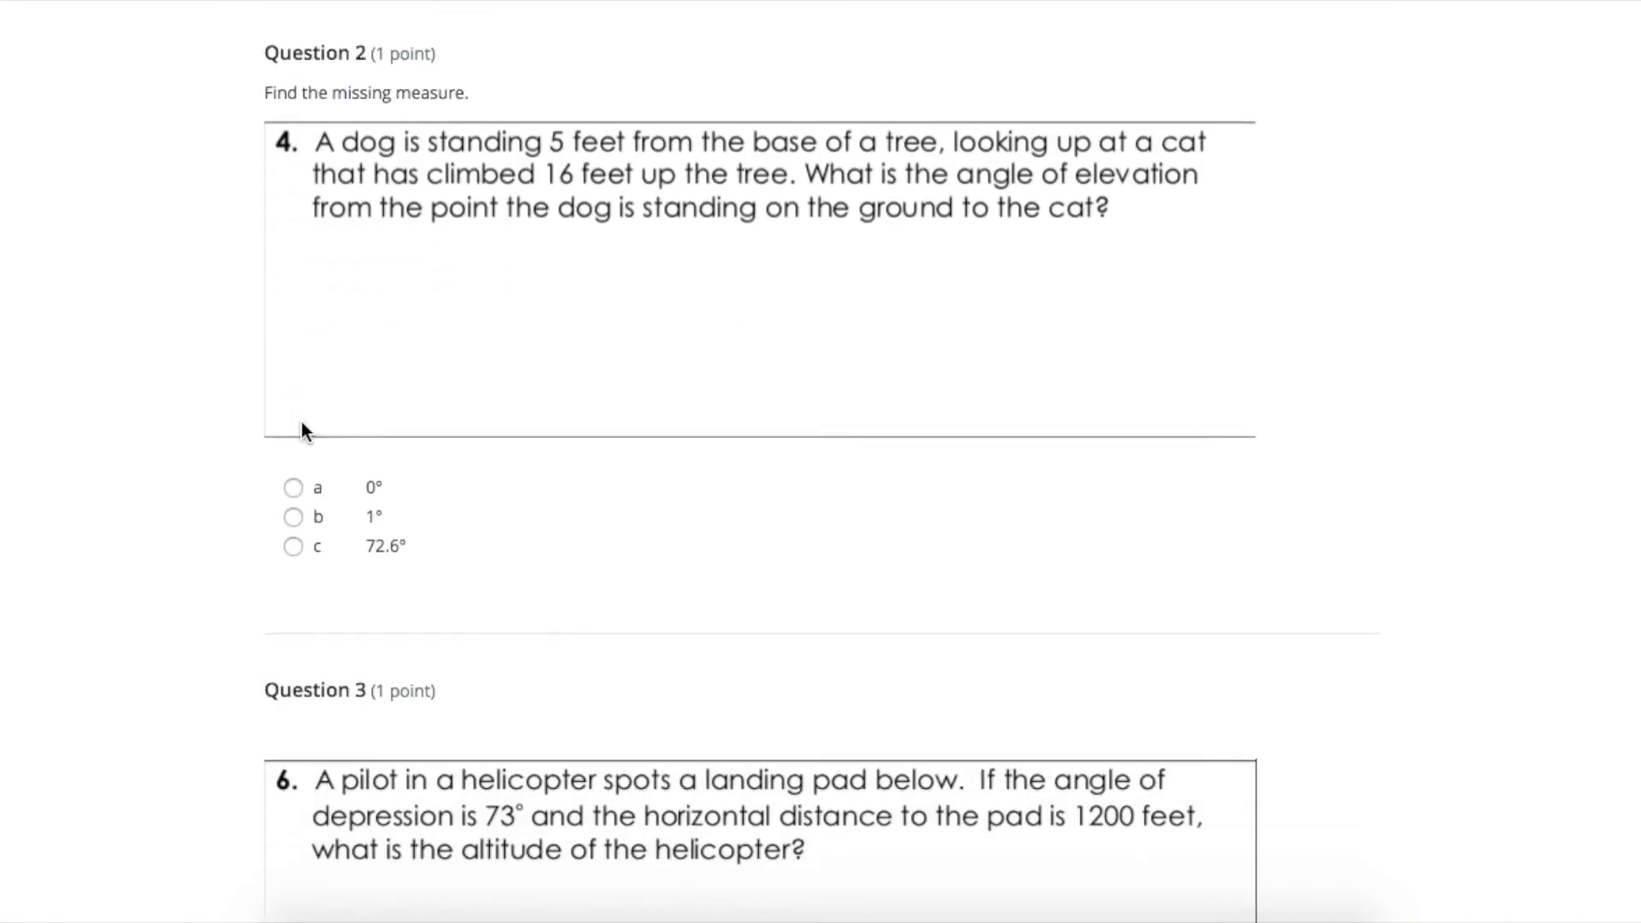
scroll(300, 418, up, 12)
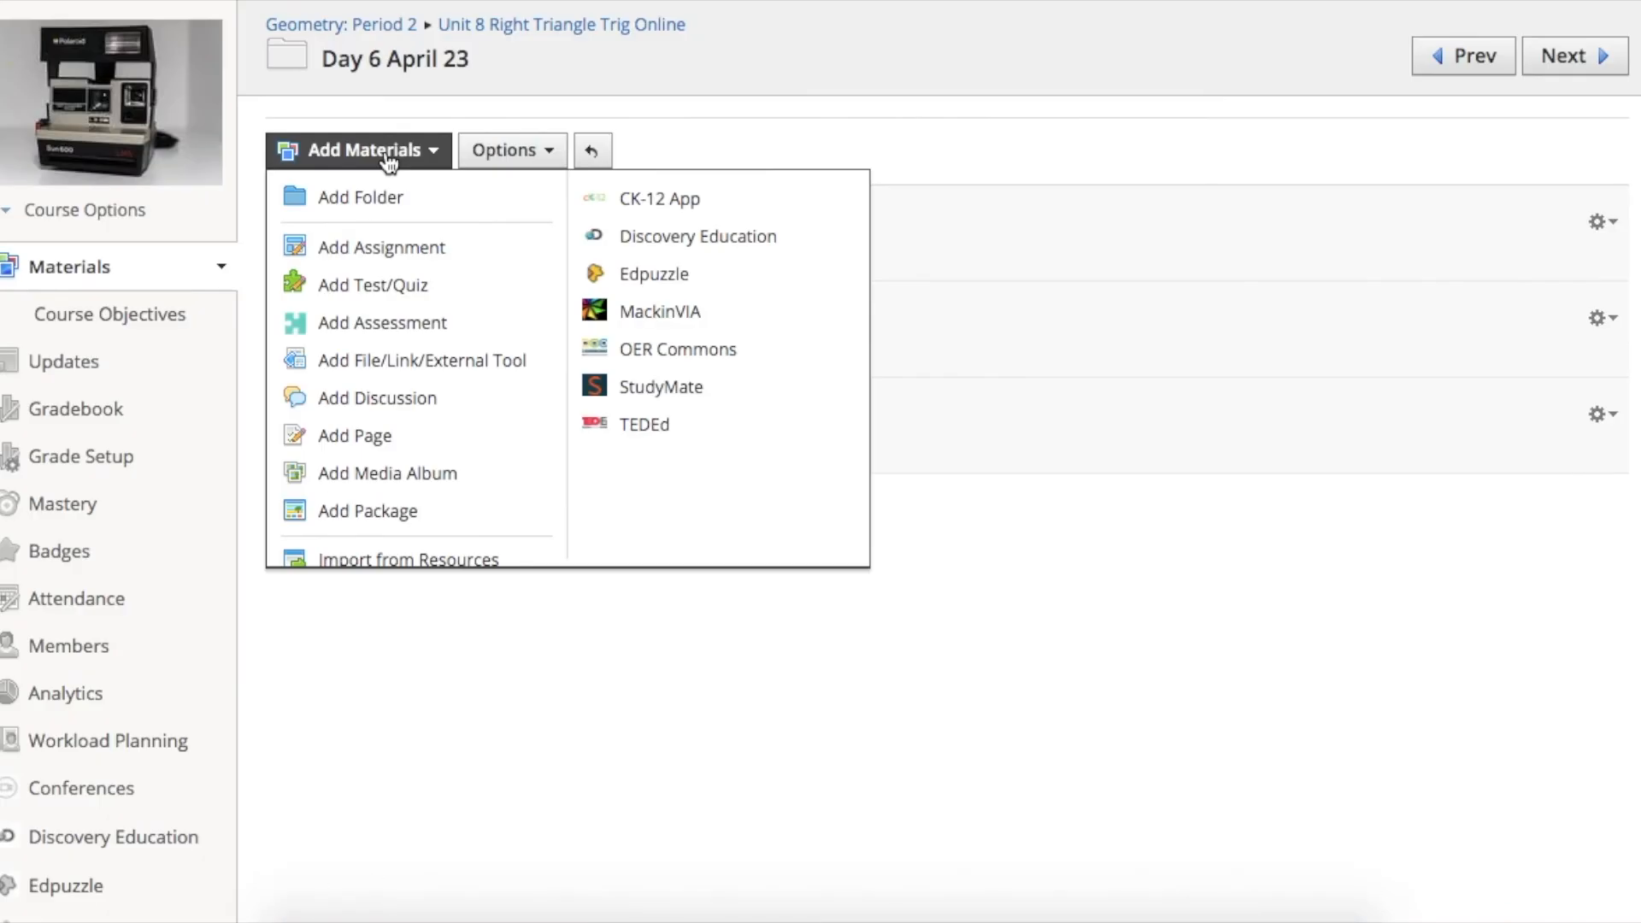
Start a new discussion in the Day 6 April 23 folder with the title Exit Question.
click(427, 398)
text(Exit)
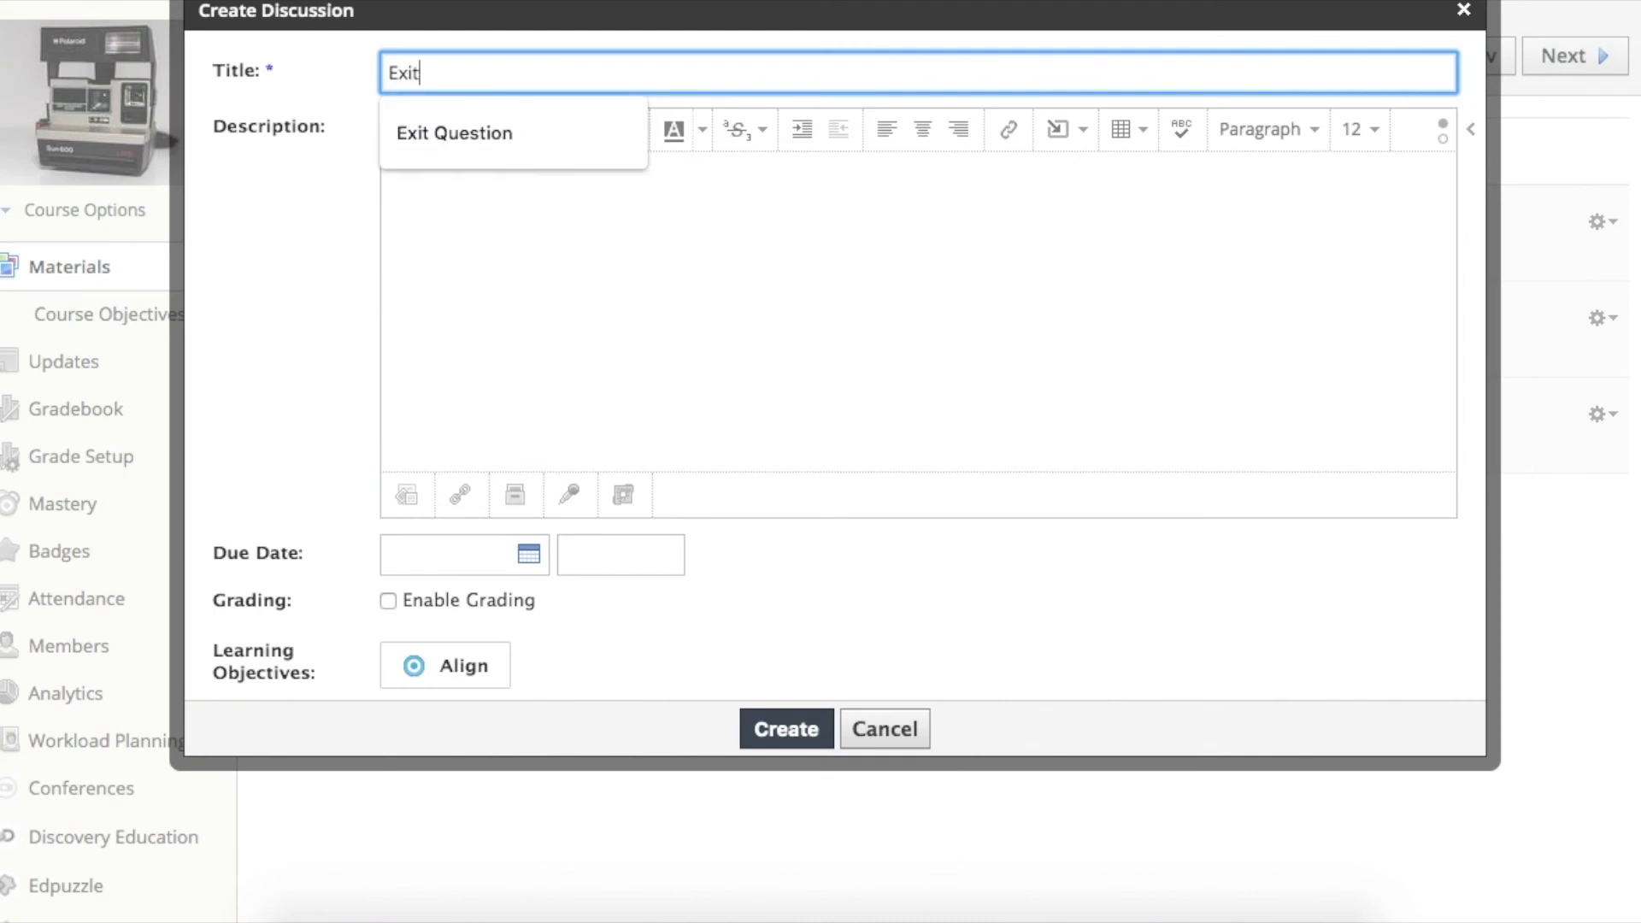
key(Down)
key(Return)
Enter the description "How do you feel about the schedule shifting to four days a week for every class?", with "four" and "every" in bold.
click(852, 241)
text(How do you f)
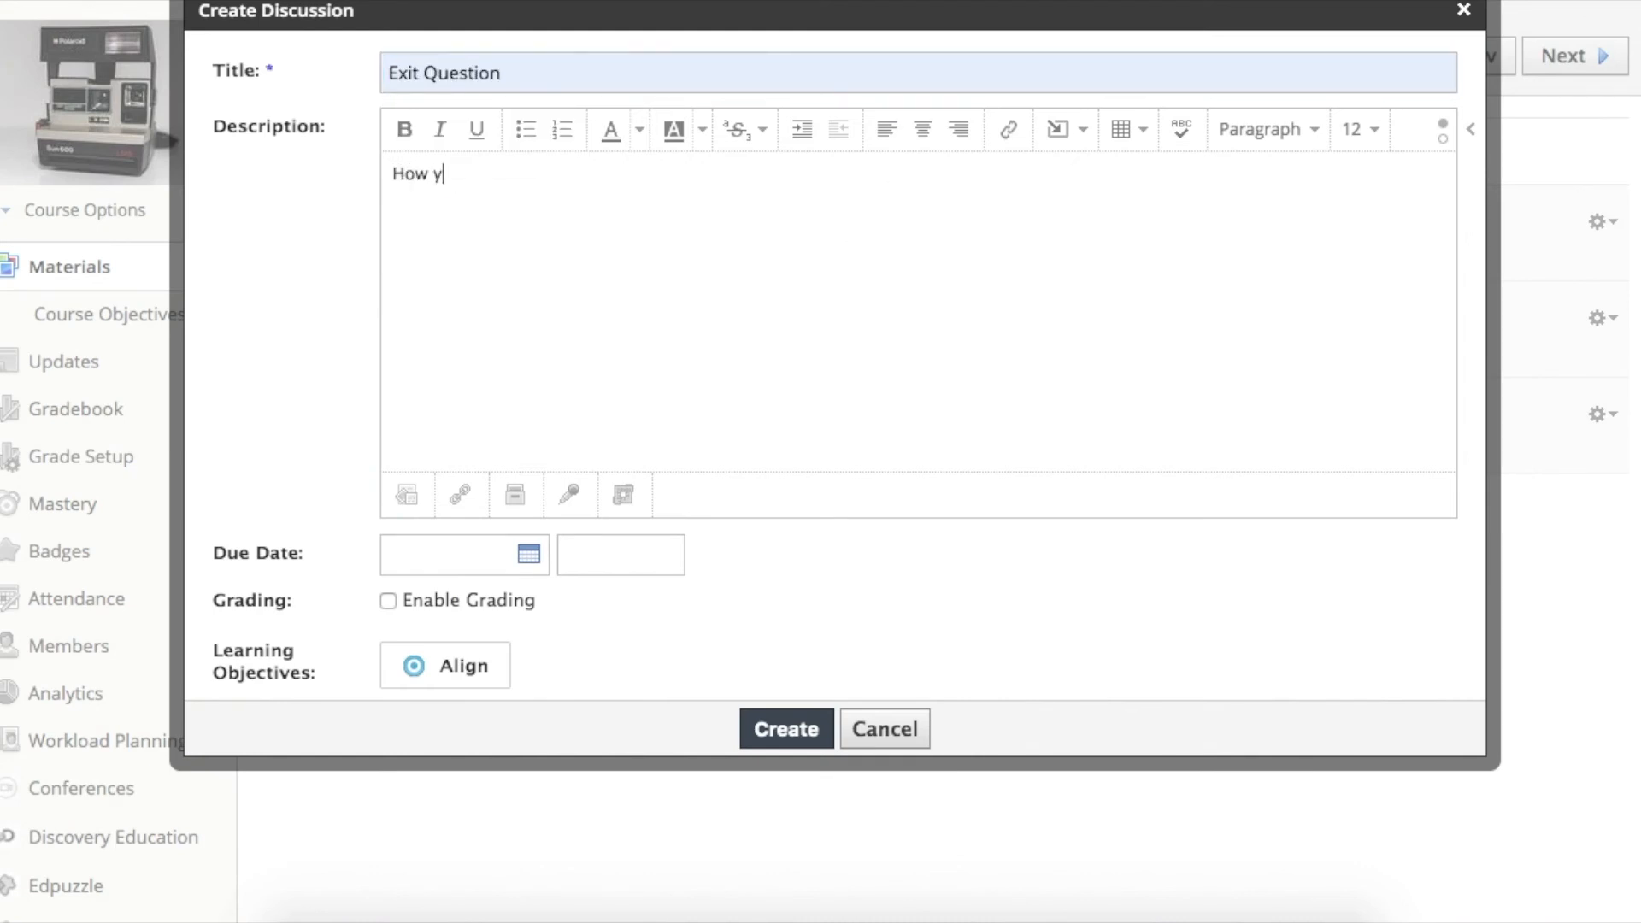
text(eel about the schedule shifting to)
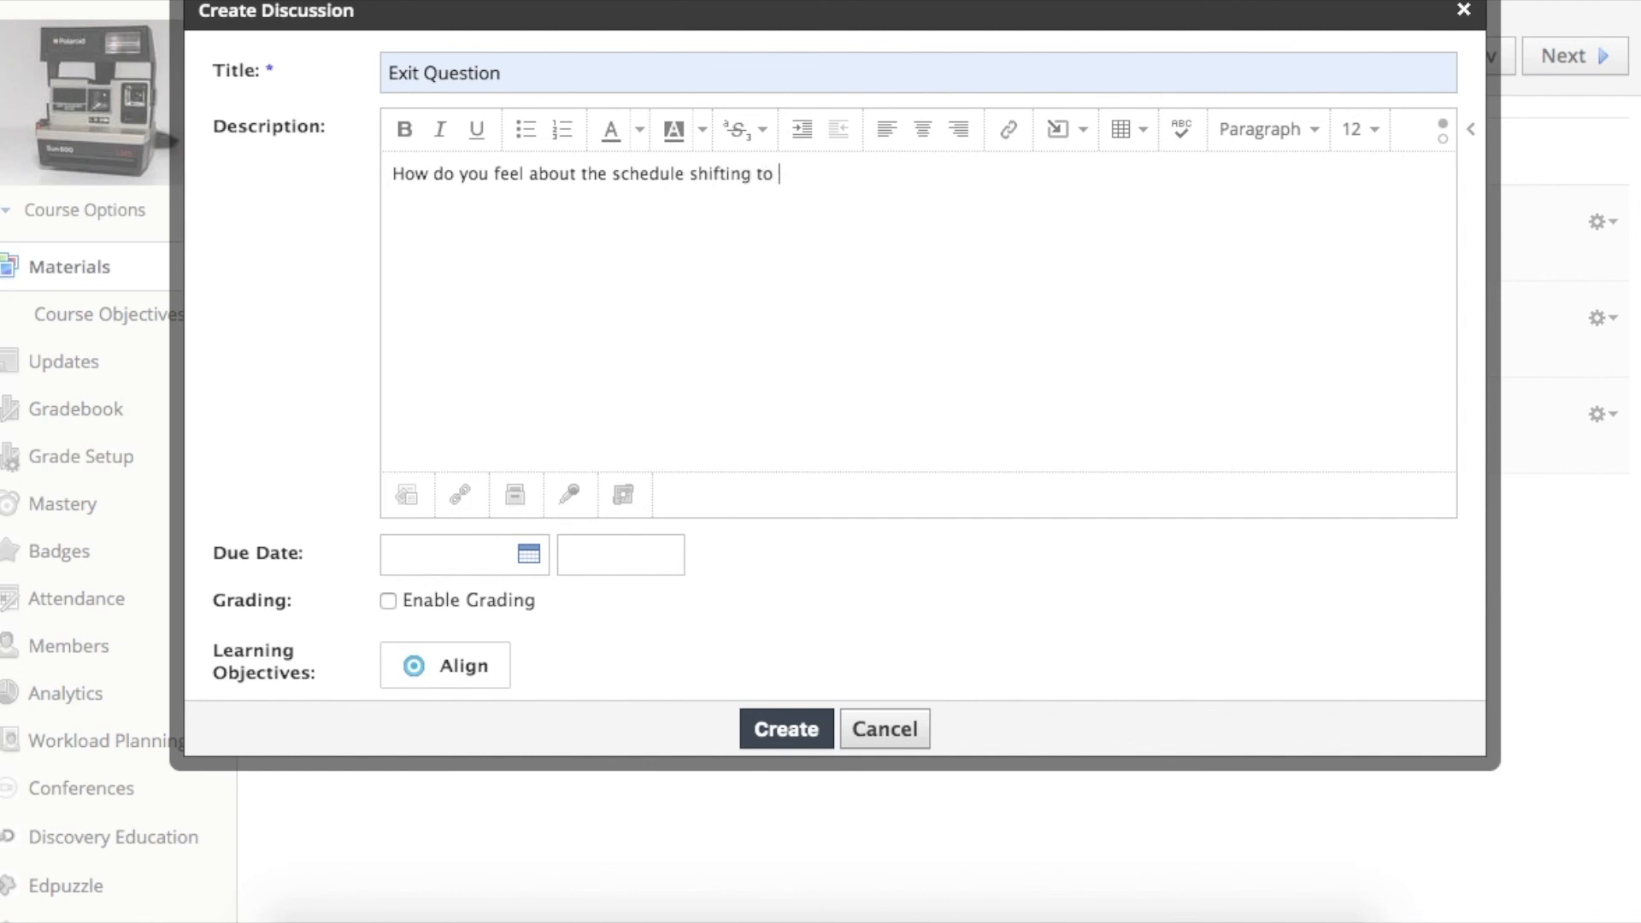
key(ctrl+b)
text(four )
text(b)
key(ctrl+b)
text(day)
key(BackSpace)
key(BackSpace)
key(BackSpace)
key(BackSpace)
key(ctrl+b)
text(days a week for)
key(ctrl+b)
text(every)
key(ctrl+b)
text(class?)
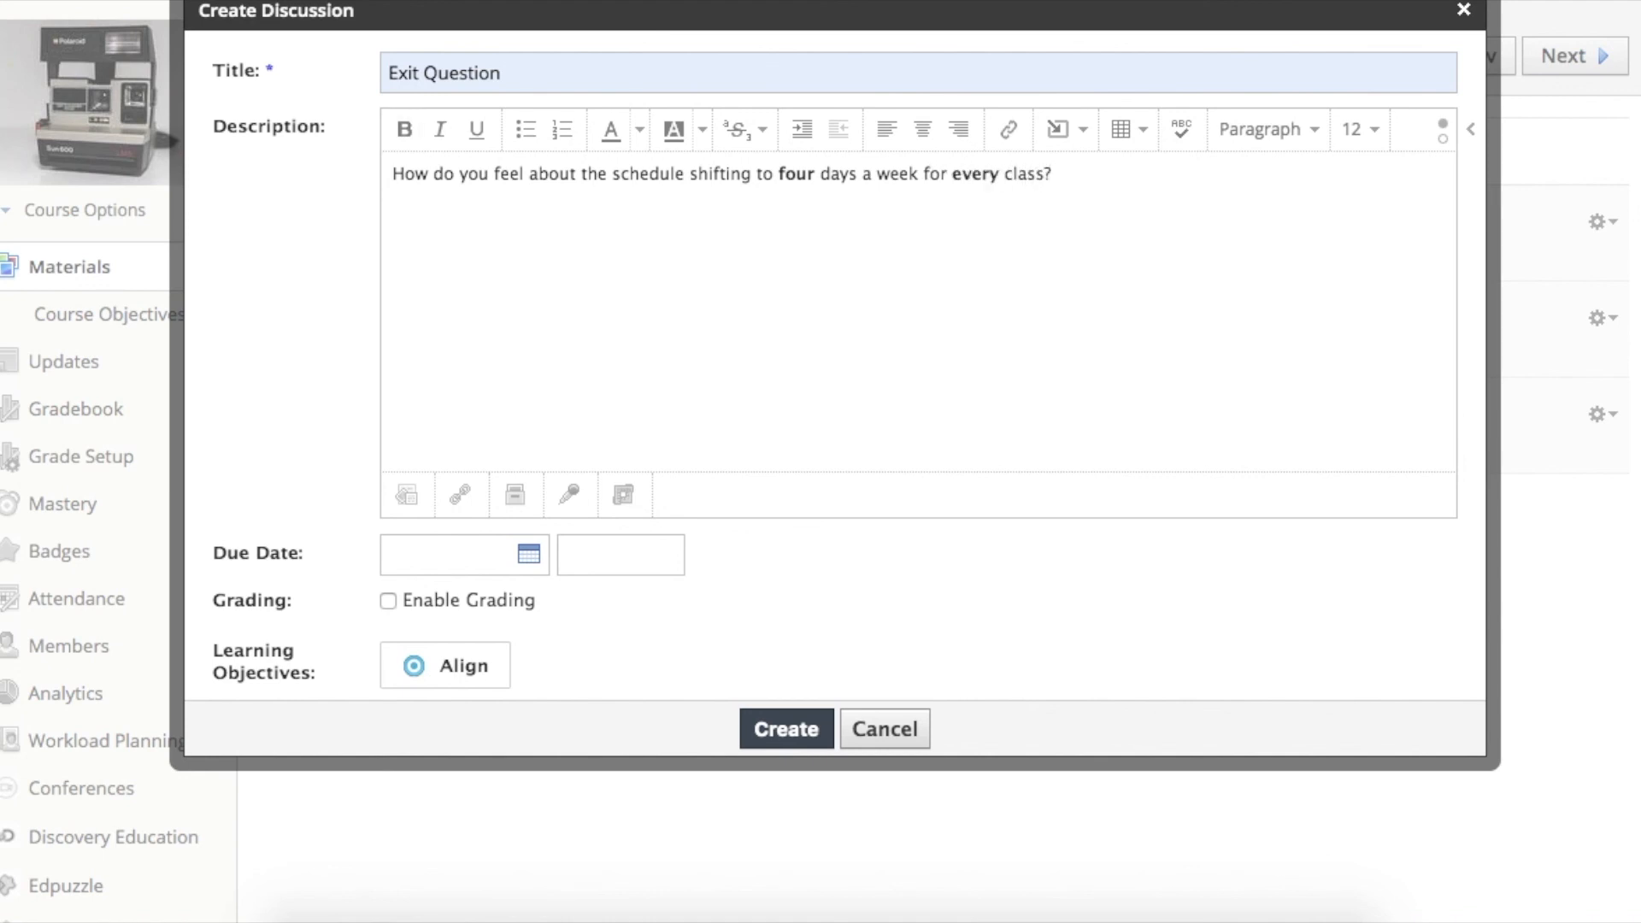
scroll(528, 321, down, 2)
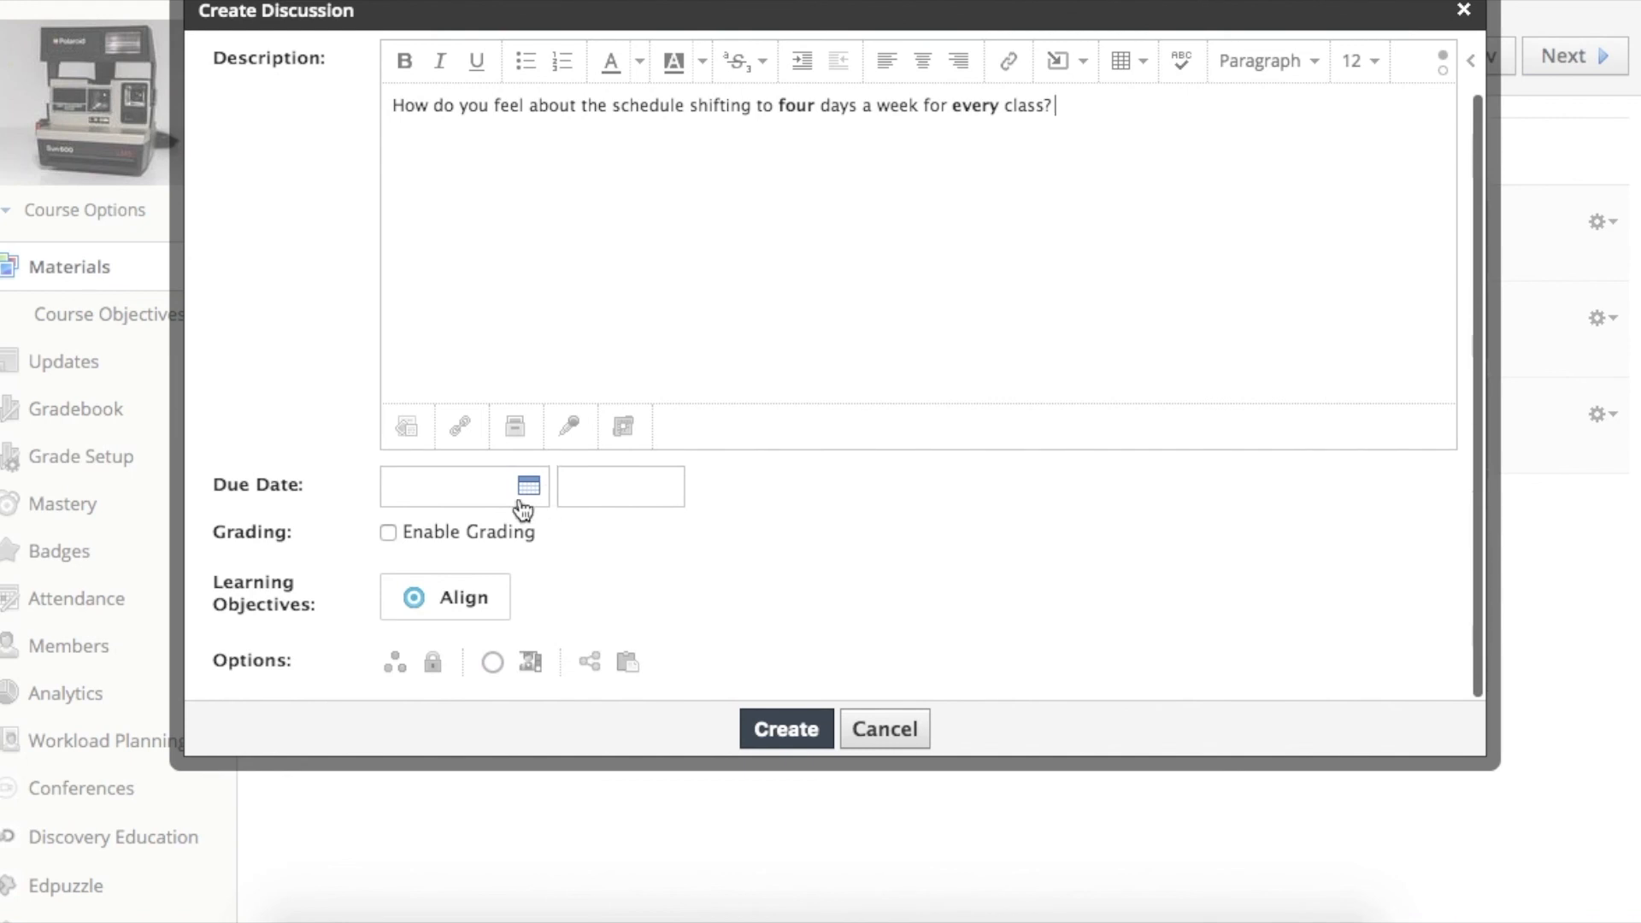
click(384, 536)
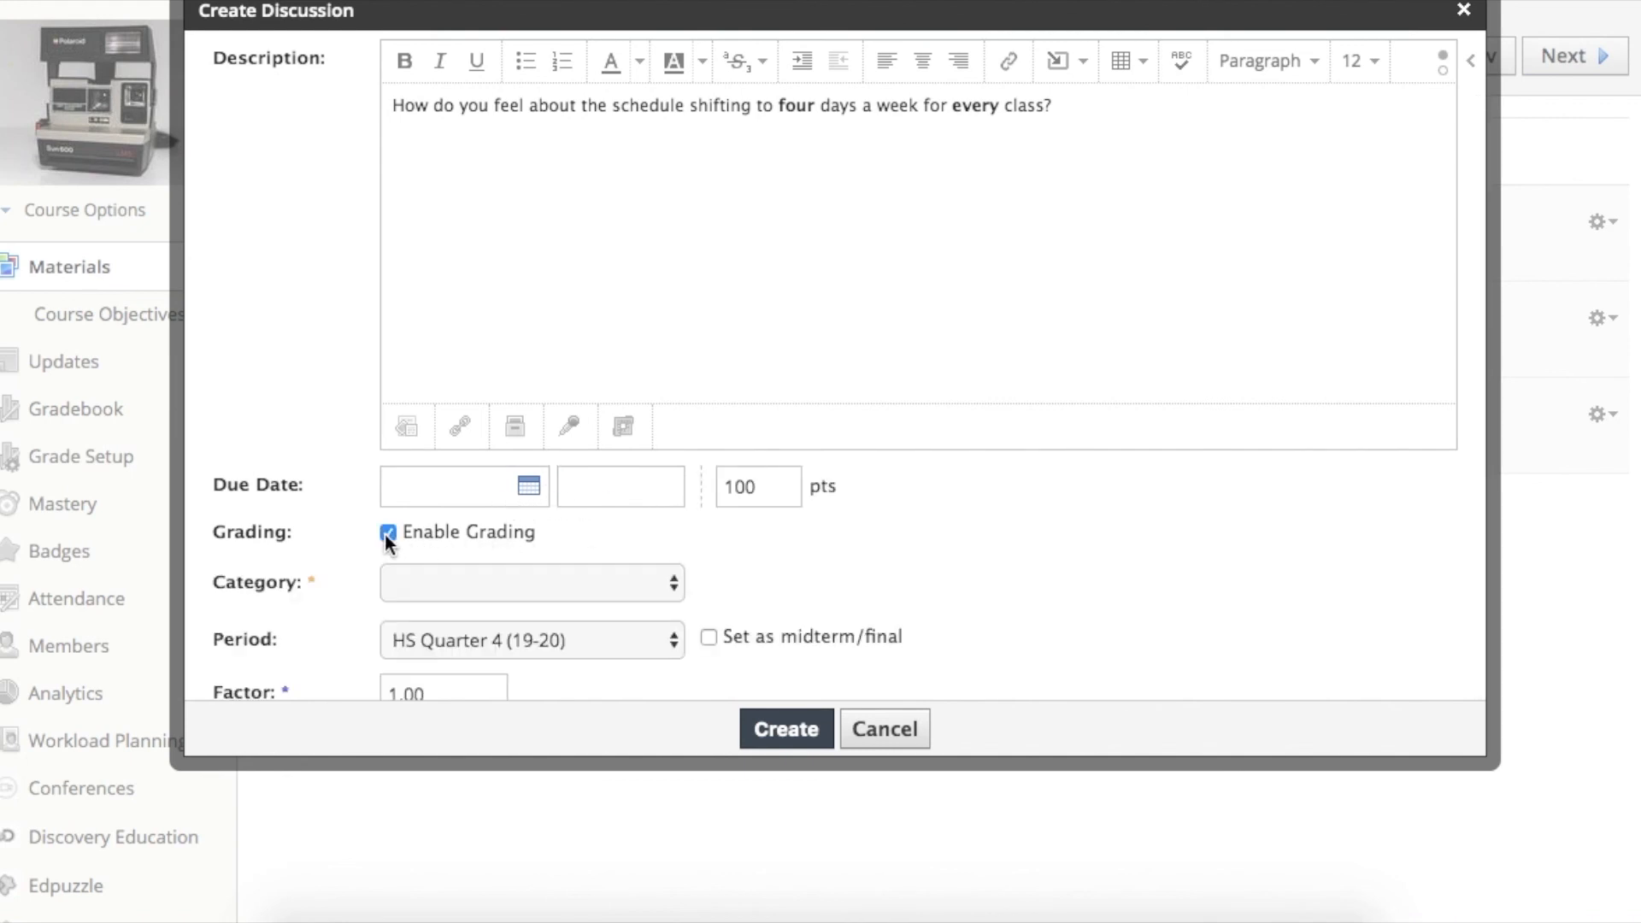
scroll(384, 535, down, 5)
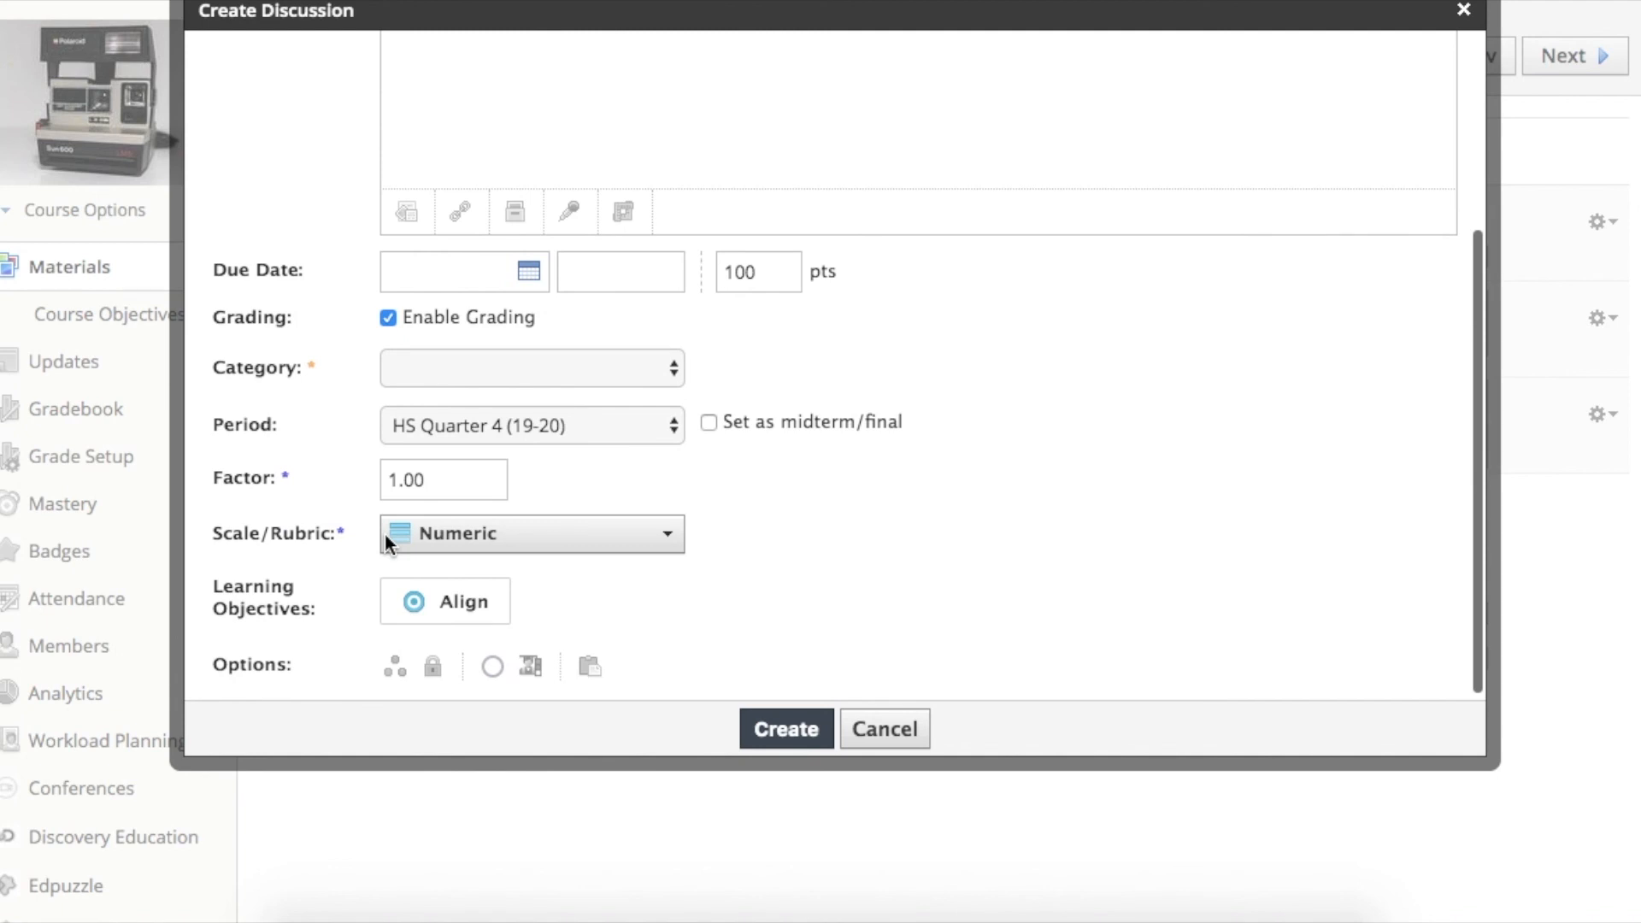
scroll(384, 535, up, 2)
click(425, 452)
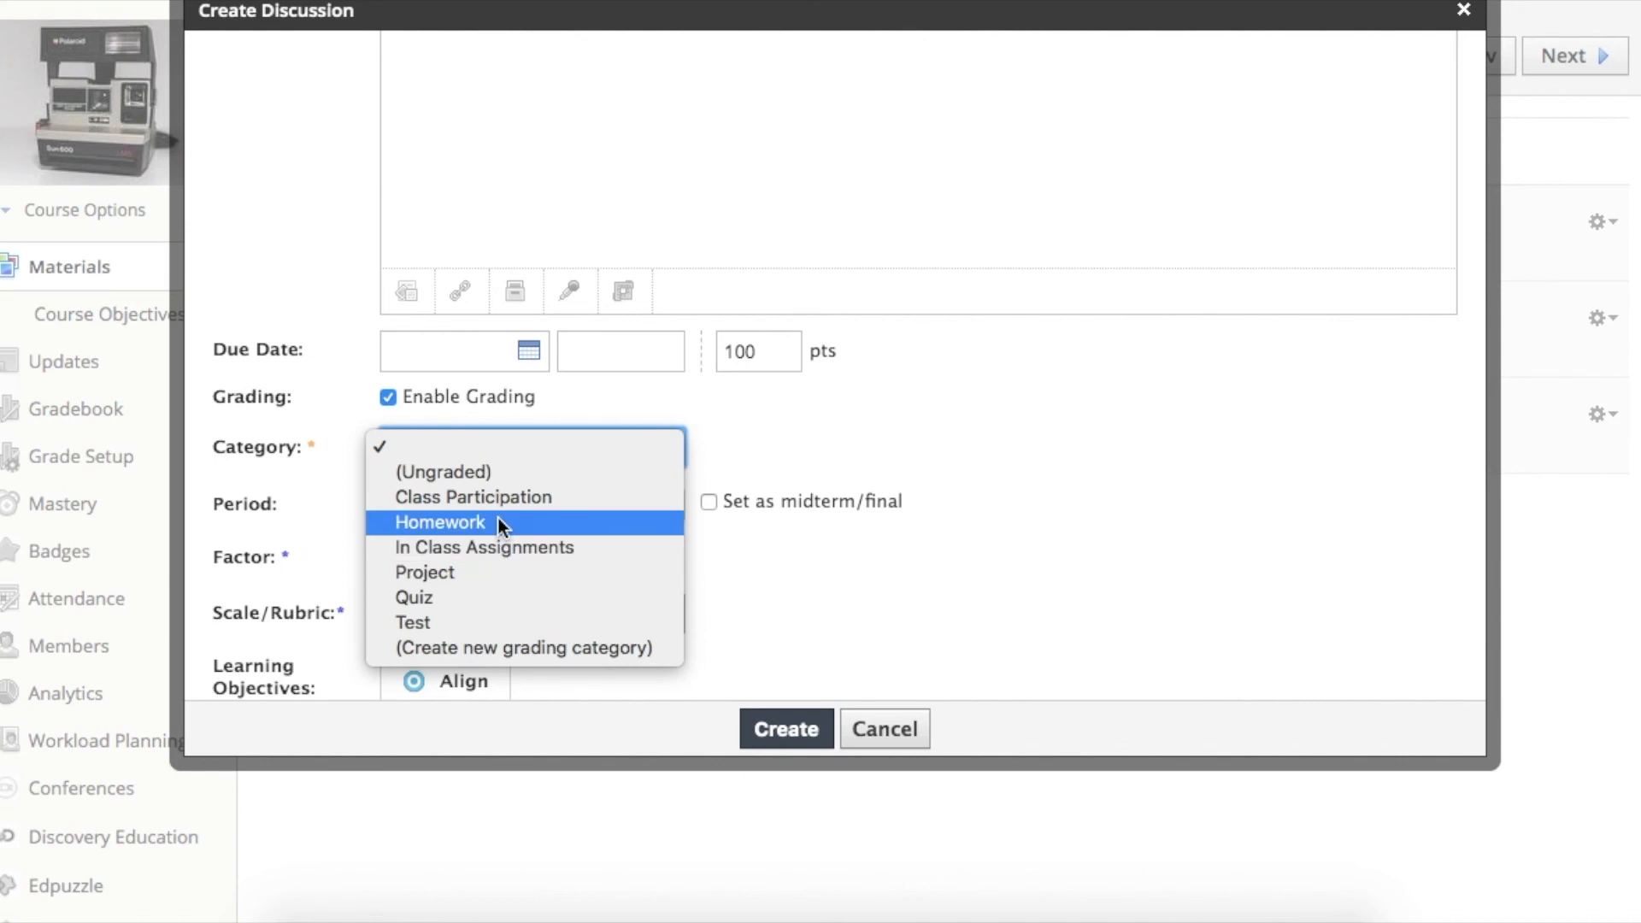
click(492, 451)
click(390, 397)
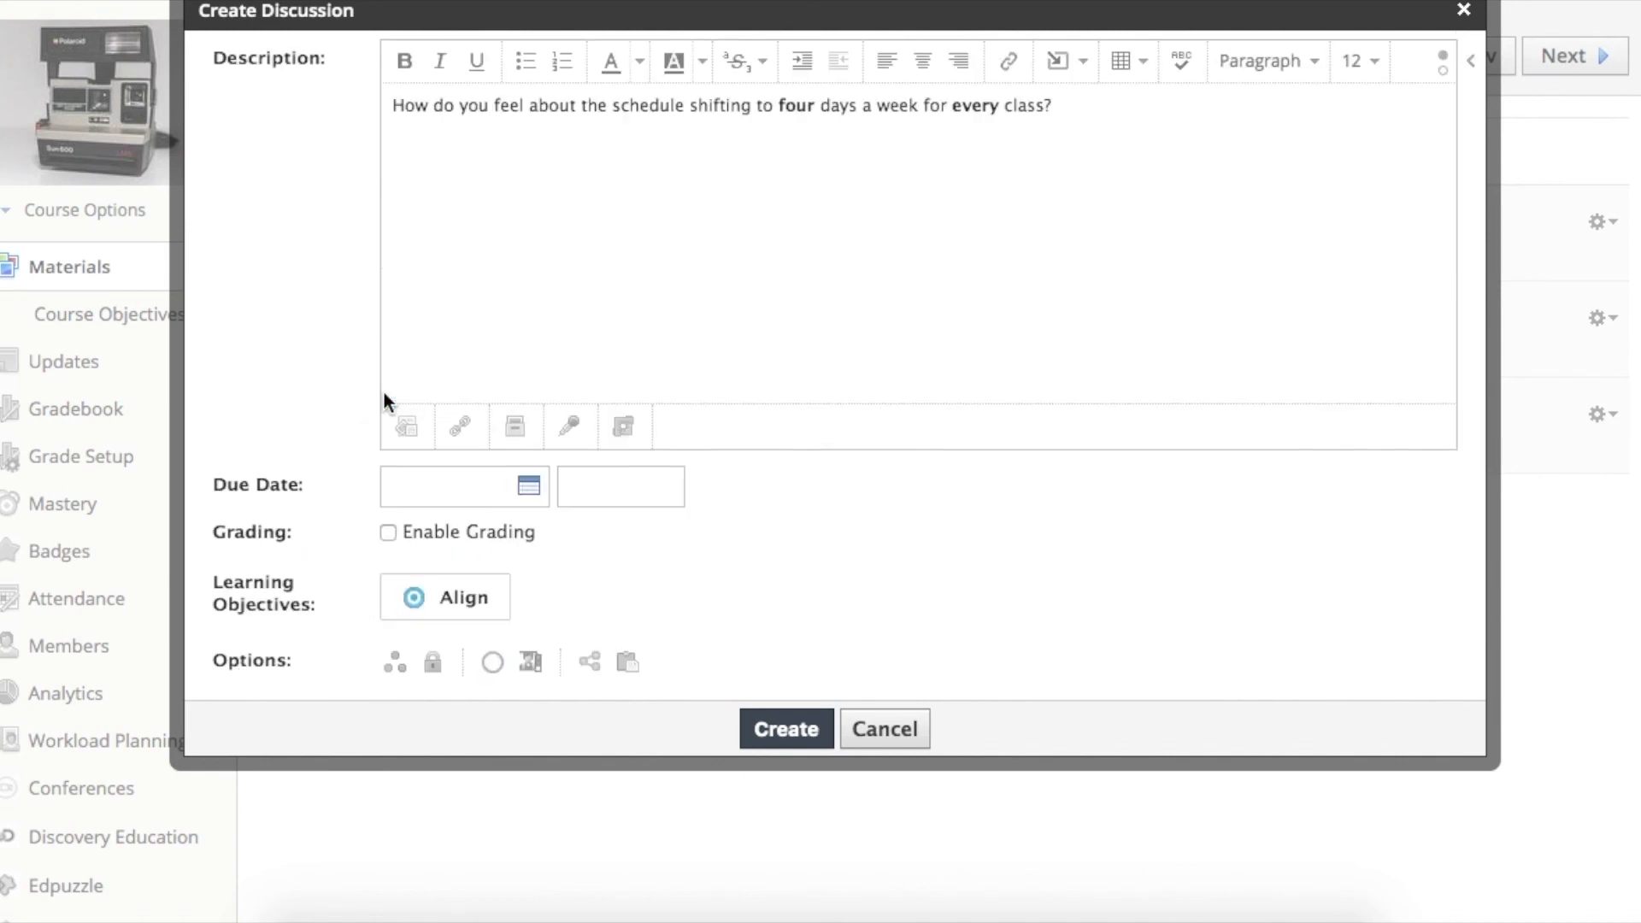
Create the Exit Question discussion in the Day 6 April 23 folder.
scroll(671, 508, down, 1)
scroll(670, 510, up, 1)
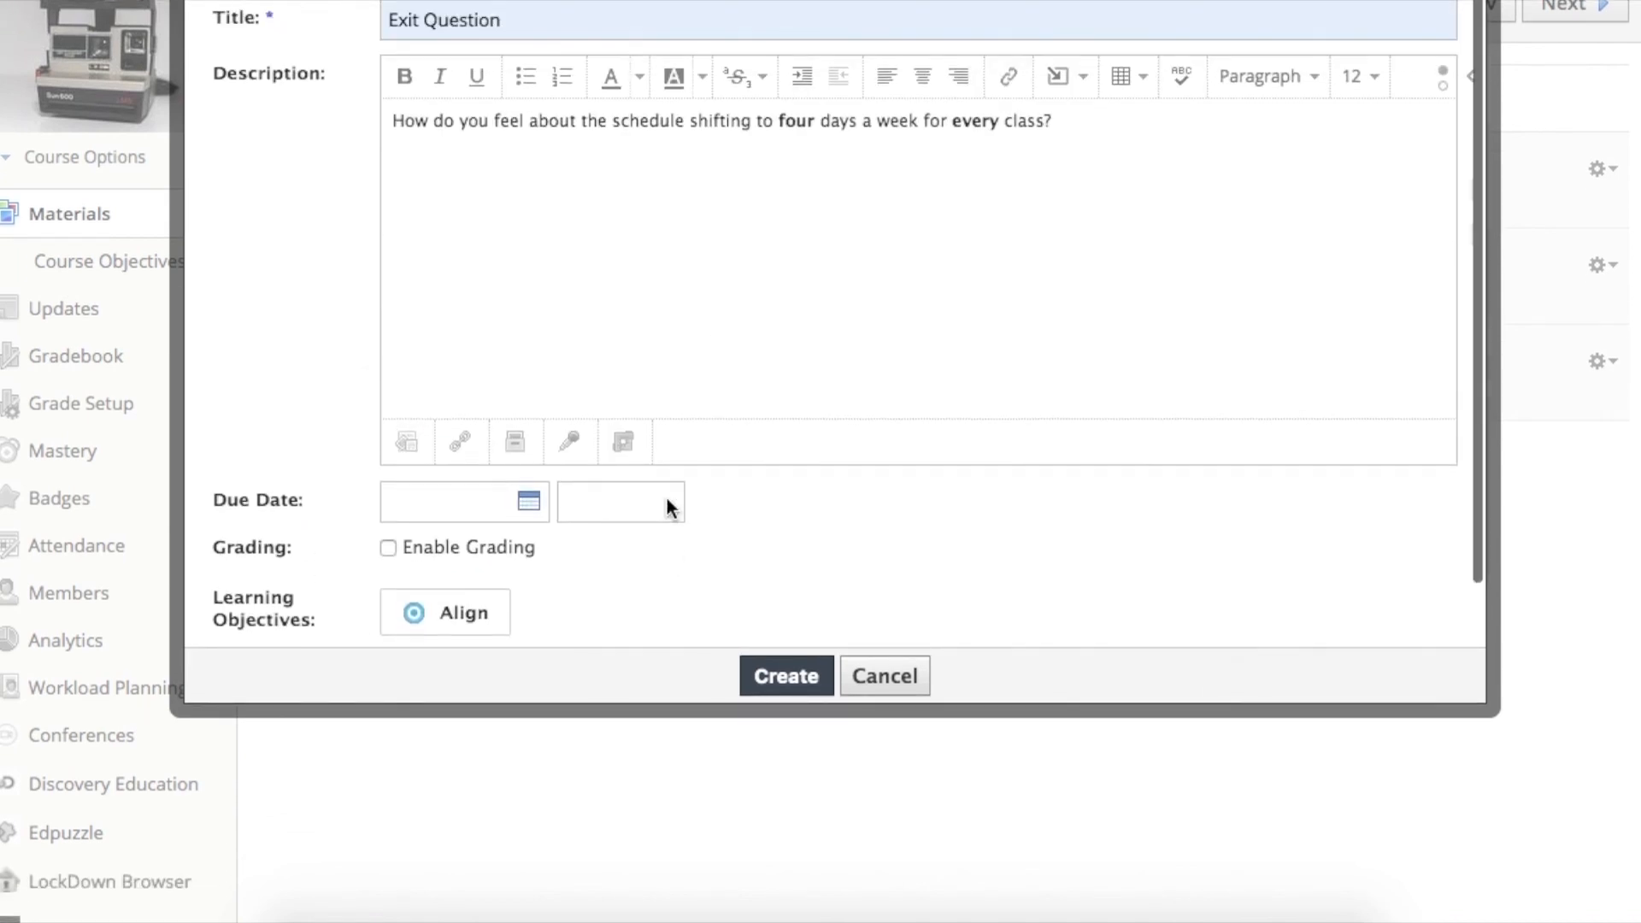
scroll(671, 510, up, 1)
scroll(671, 511, down, 1)
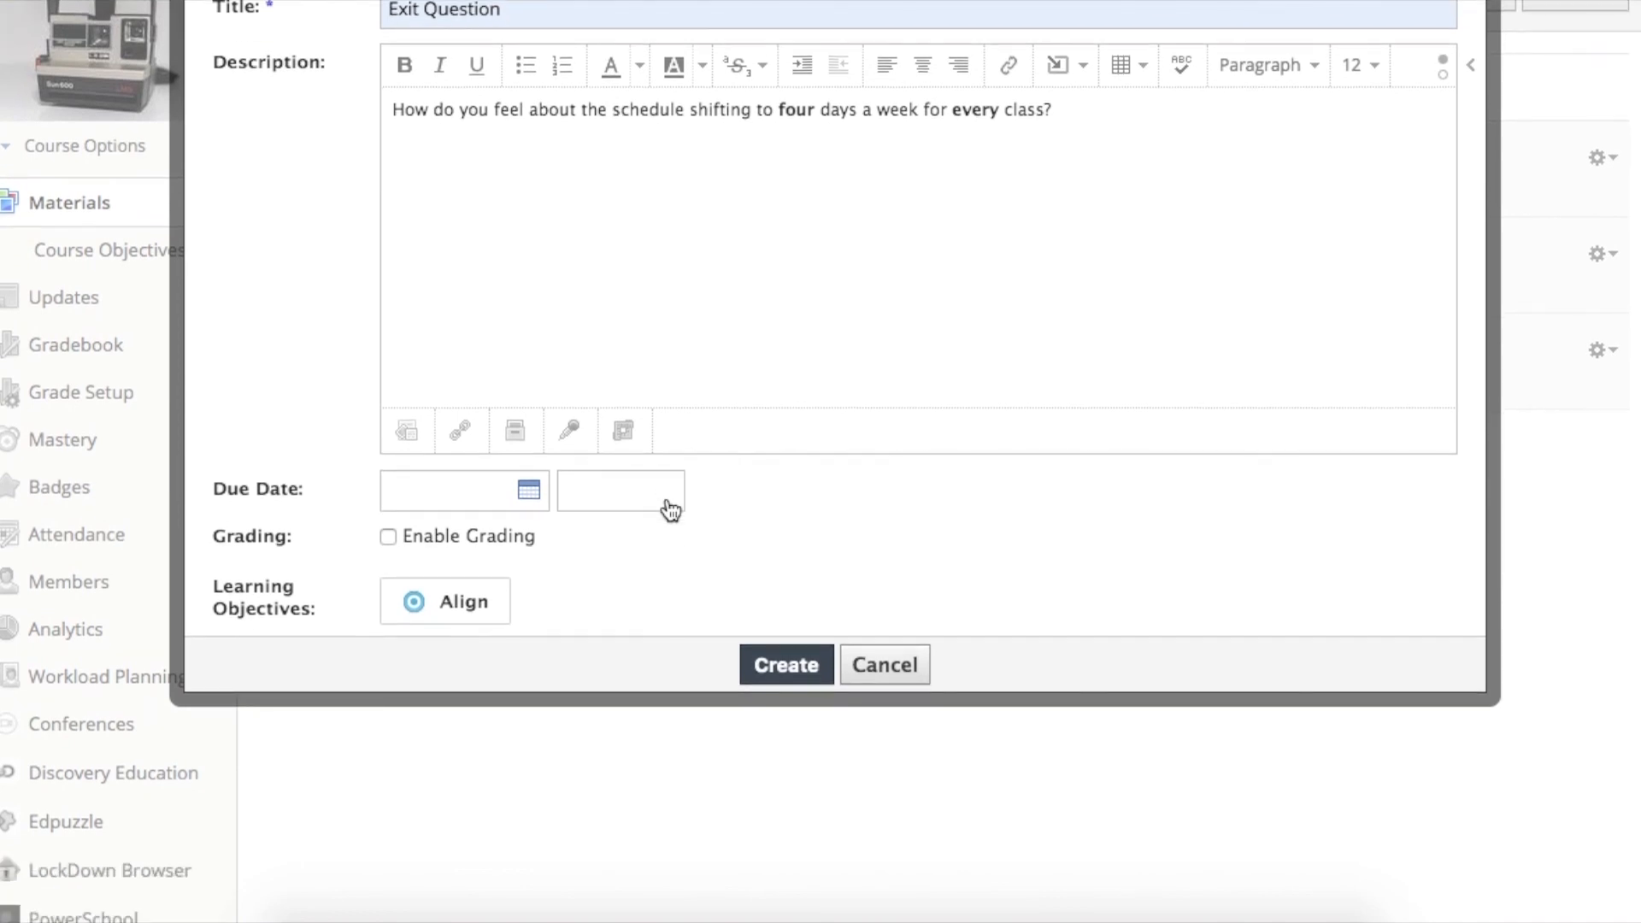
click(773, 671)
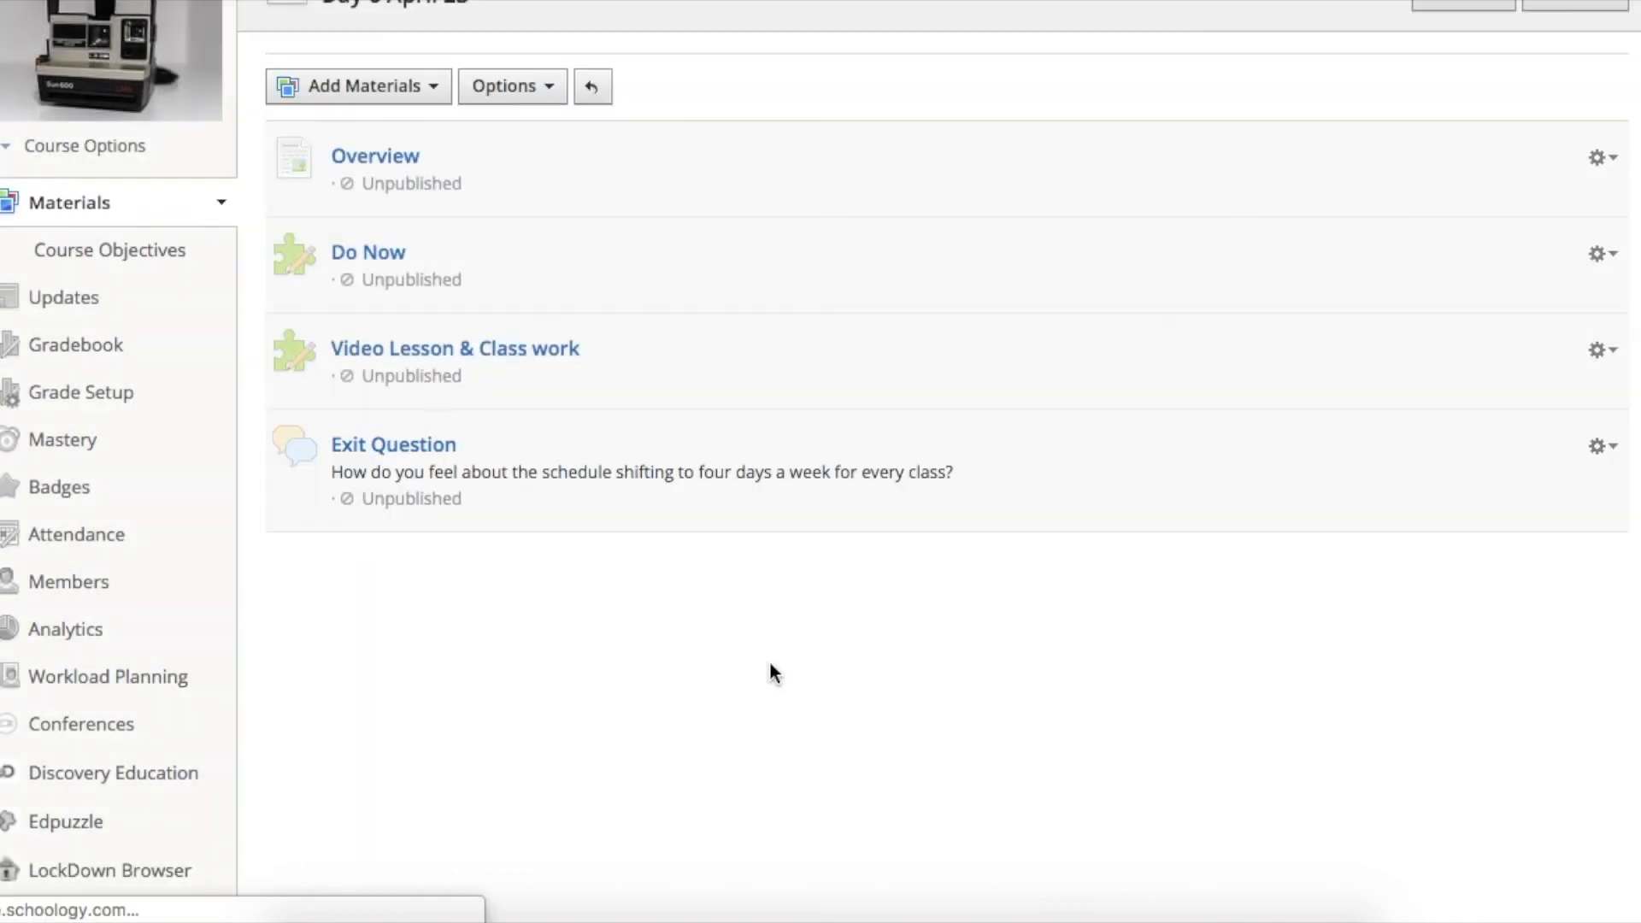
scroll(773, 671, up, 1)
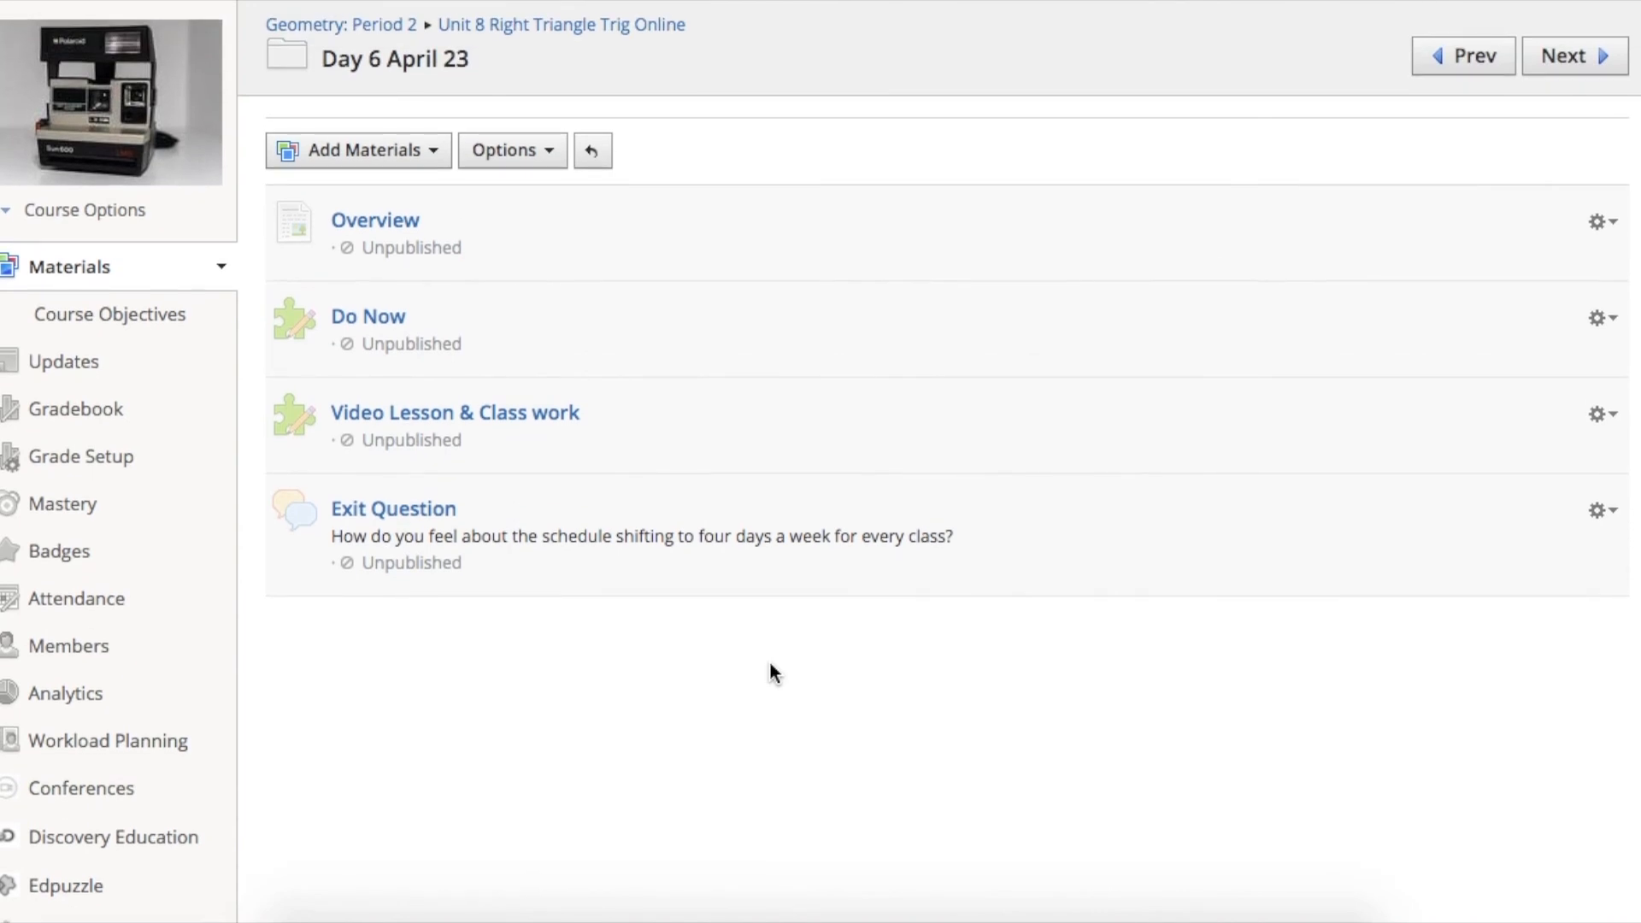
Start a new page in the Day 6 April 23 folder with the title "Extra help!!".
click(403, 156)
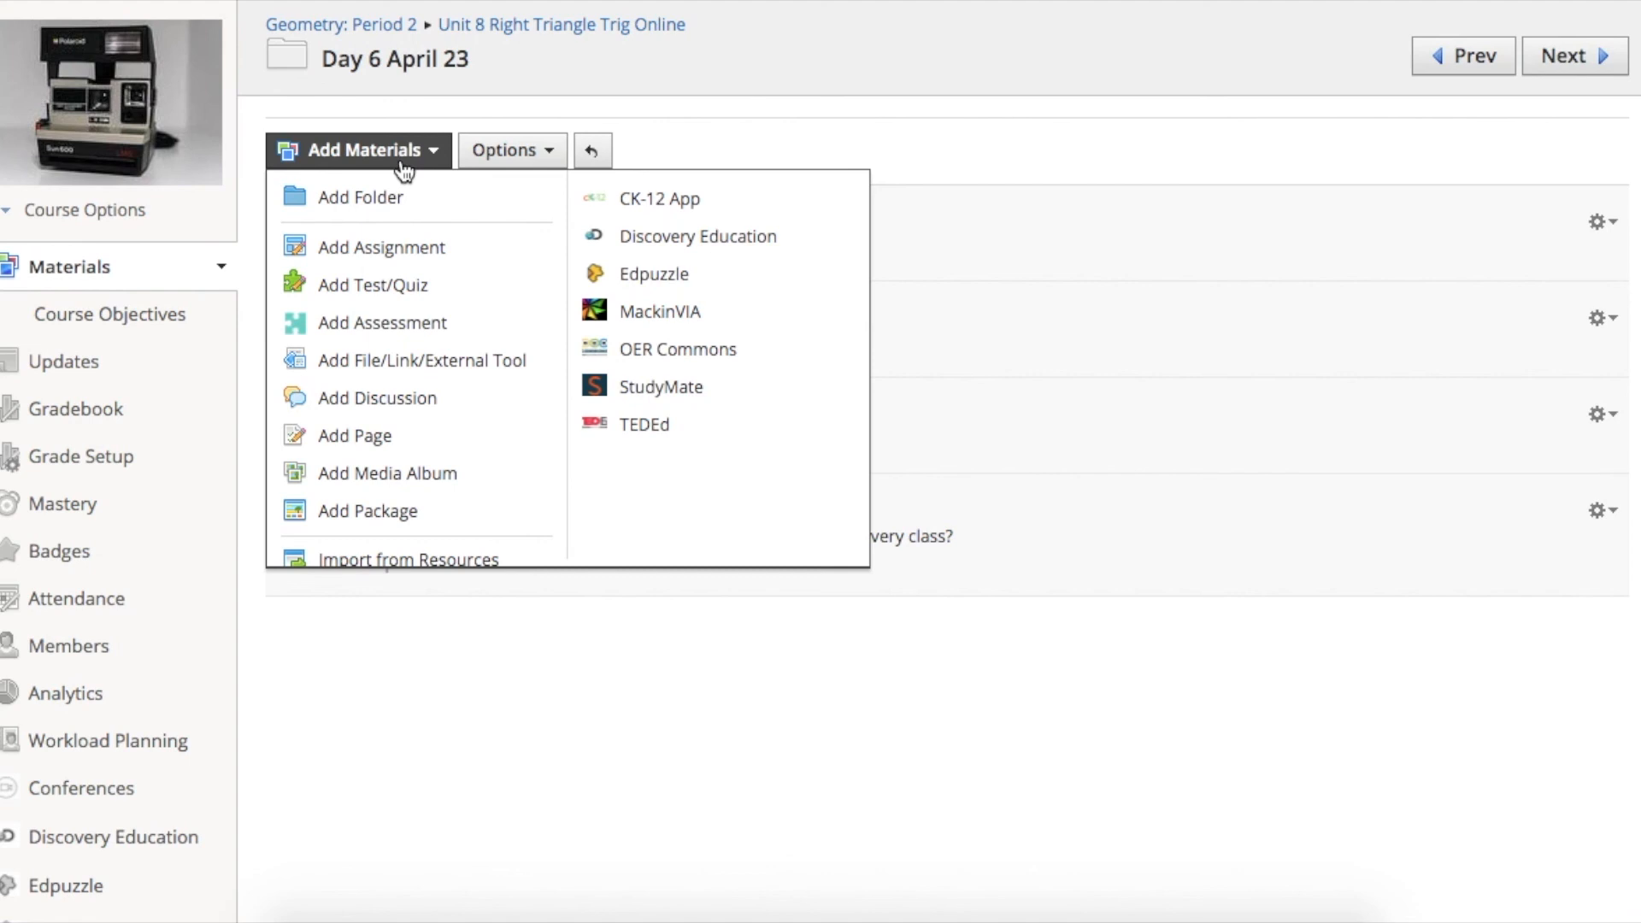
scroll(423, 417, down, 1)
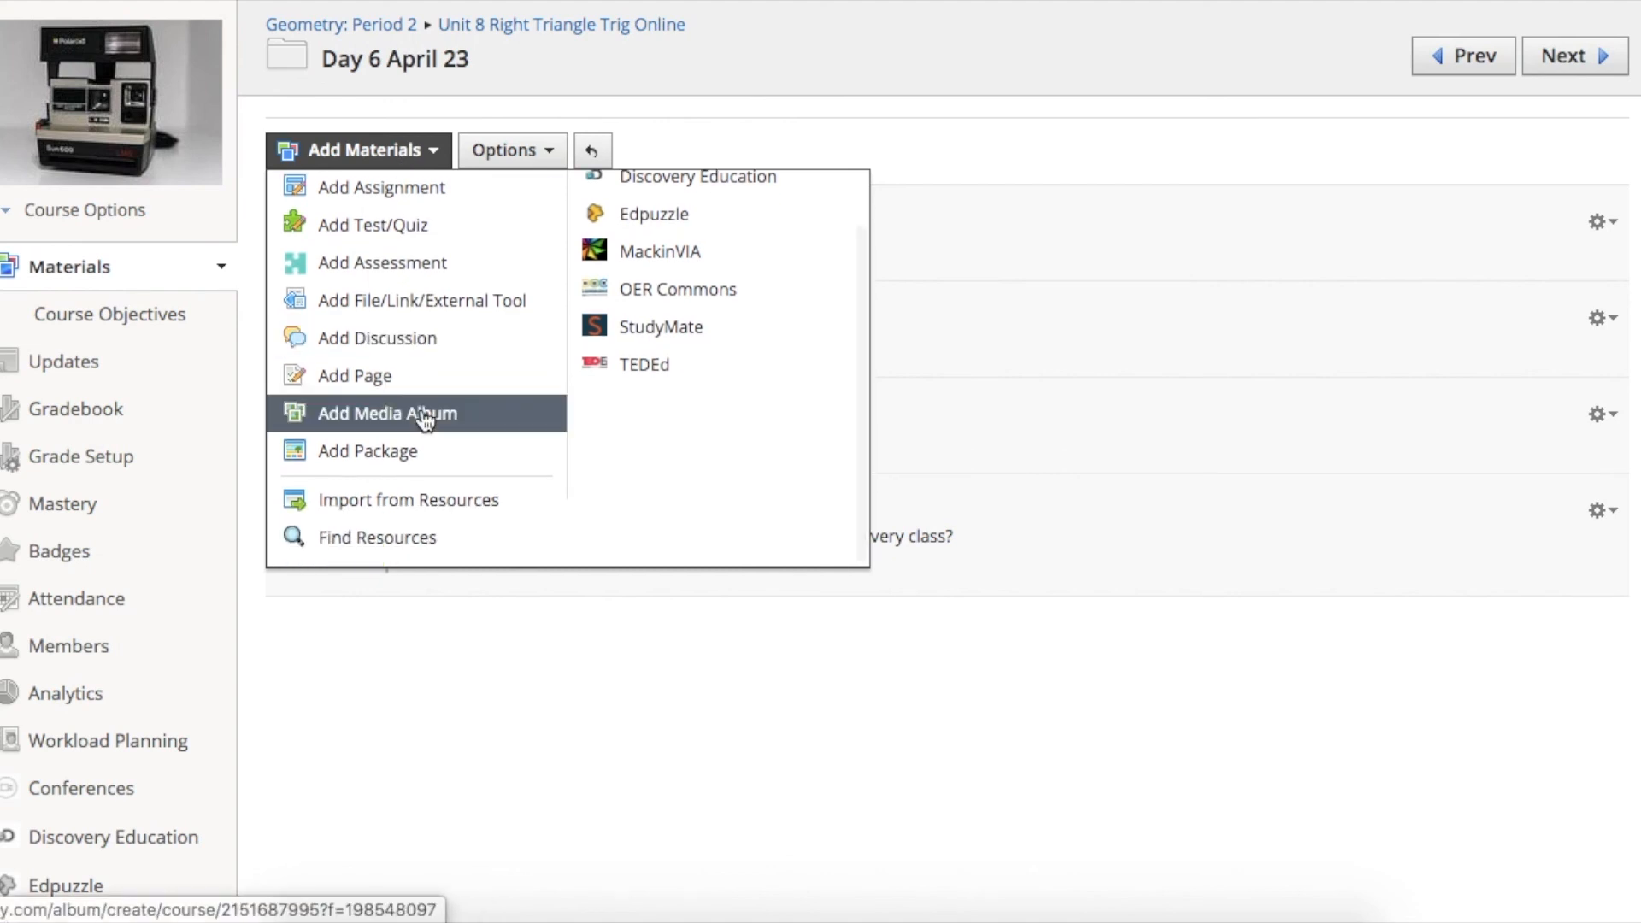
scroll(422, 417, up, 1)
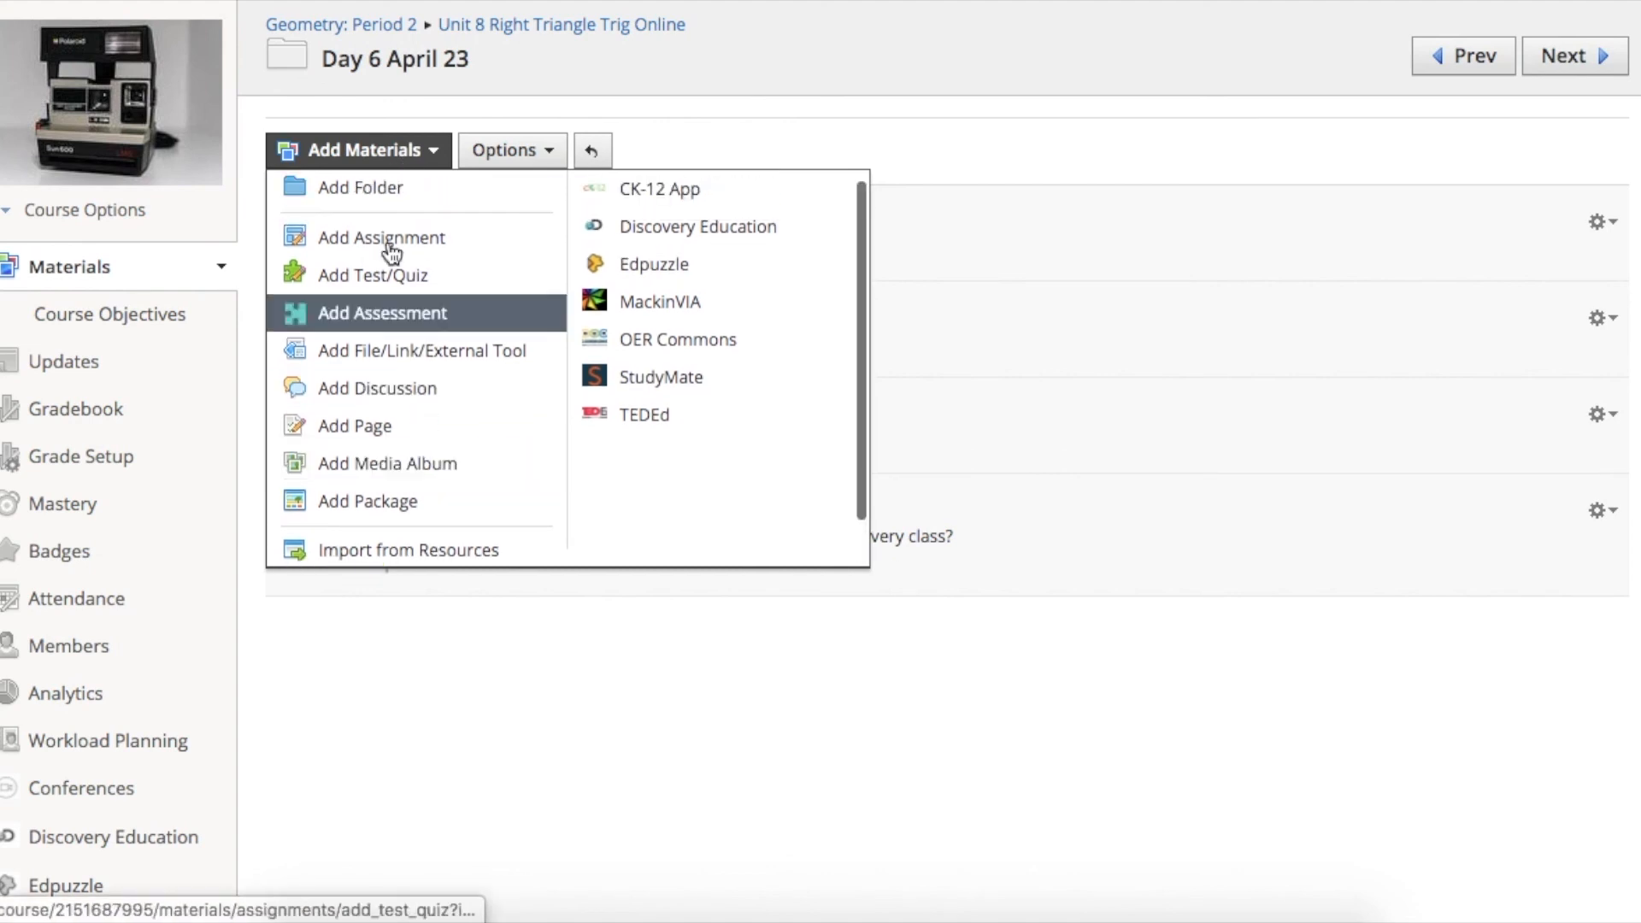
click(425, 433)
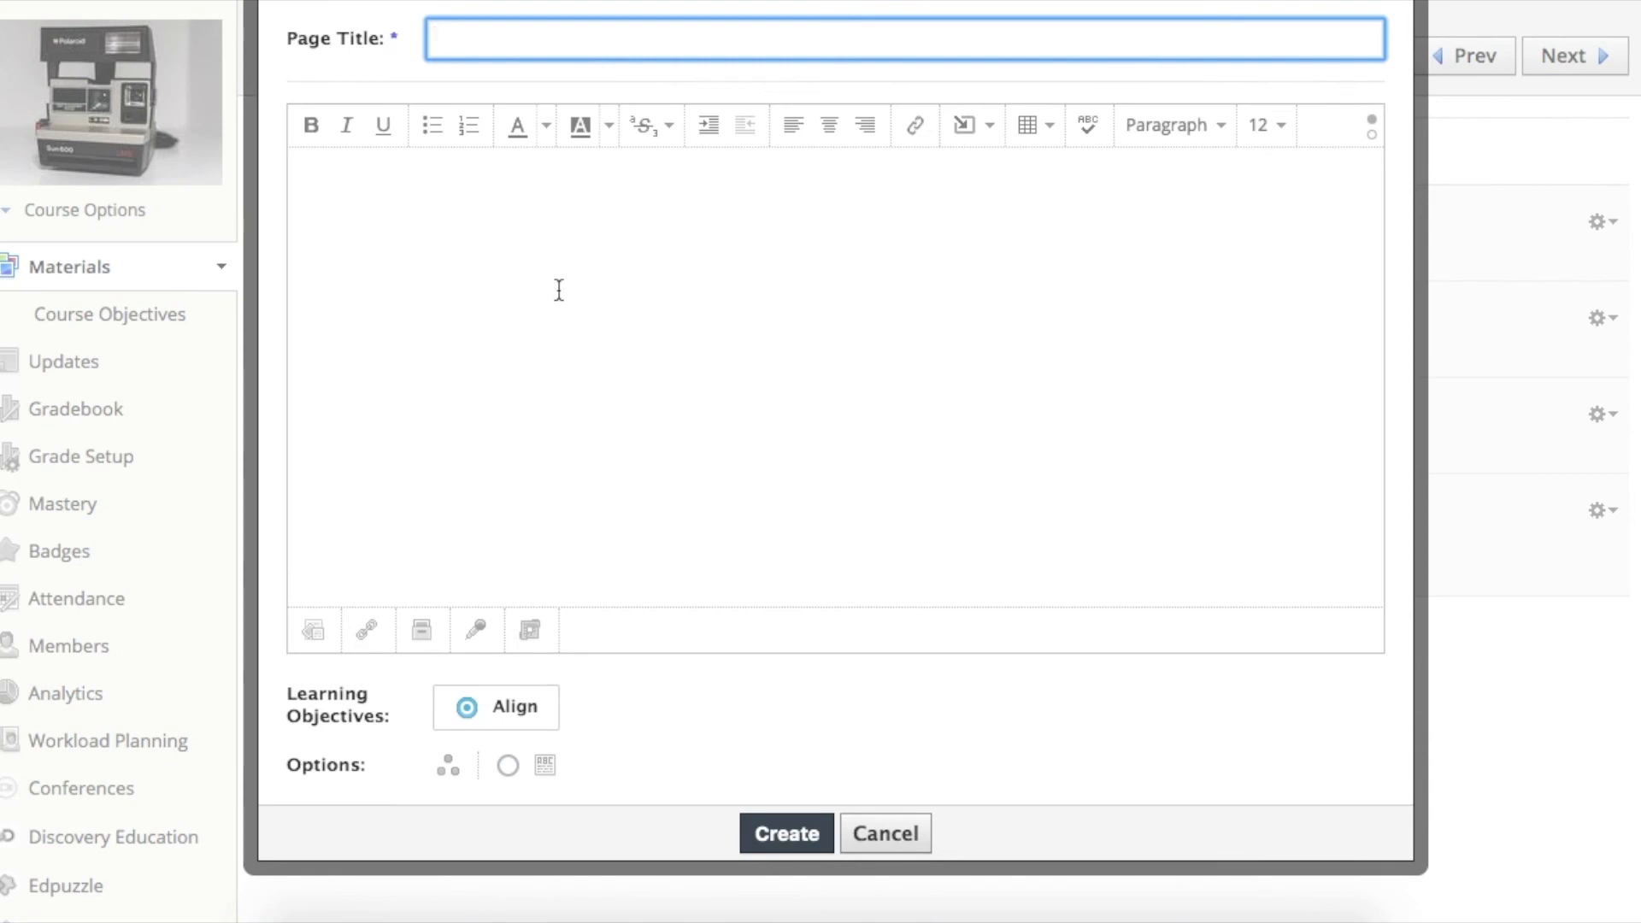
text(Ext)
key(Down)
key(Down)
key(Return)
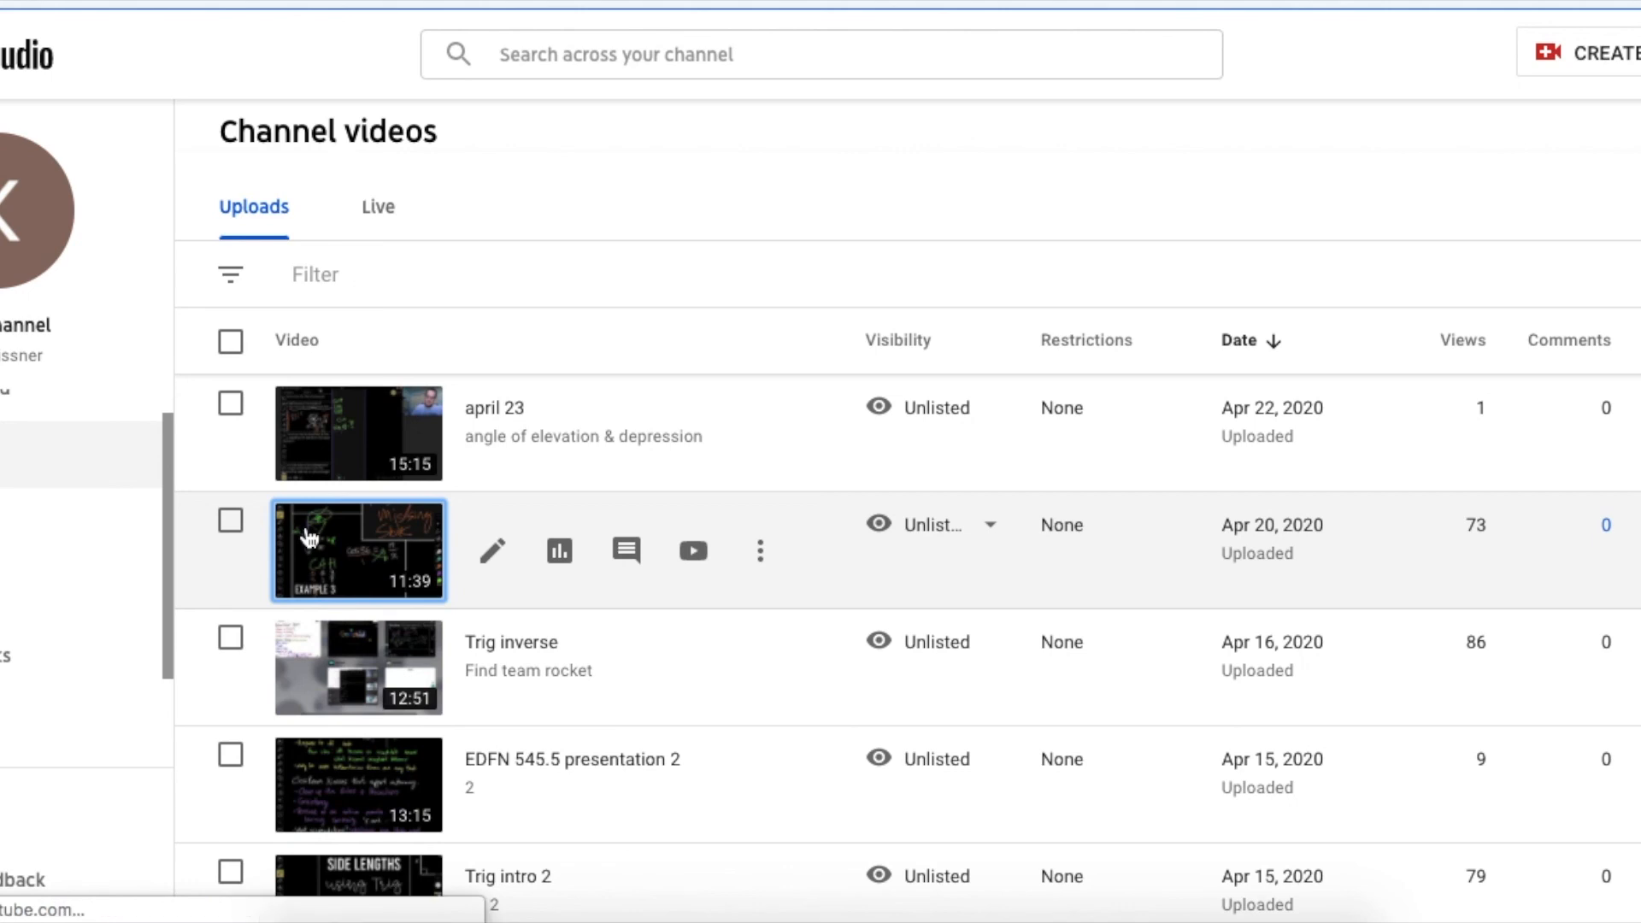
Switch to YouTube Studio and copy the embed code of the "Trig continues" video uploaded on Apr 20, 2020.
click(309, 539)
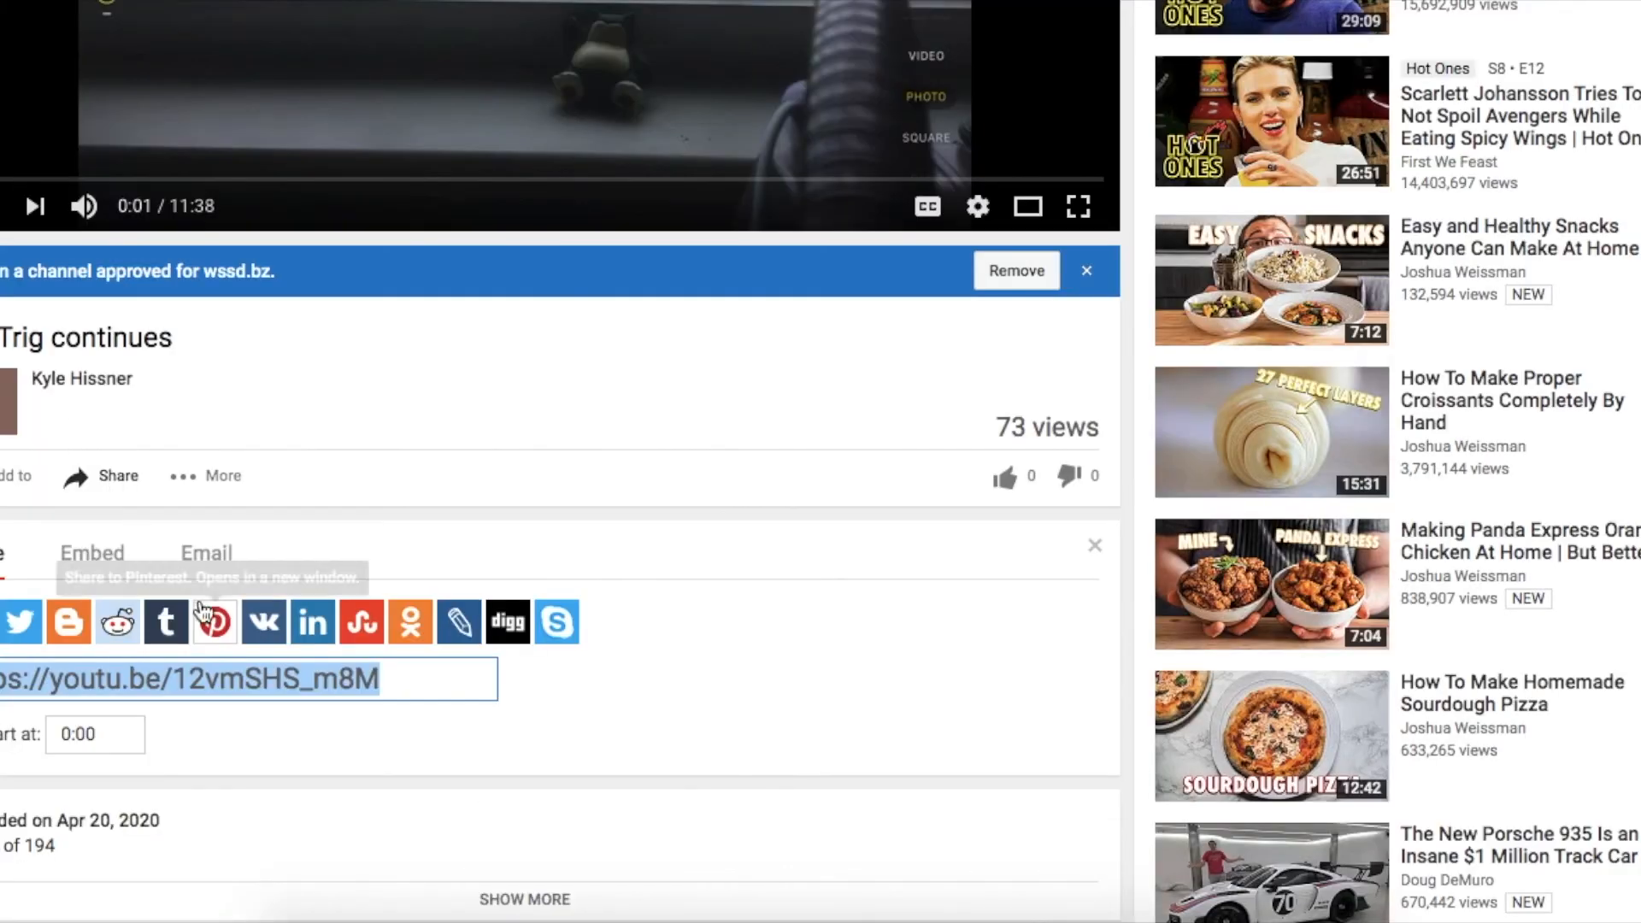
click(92, 553)
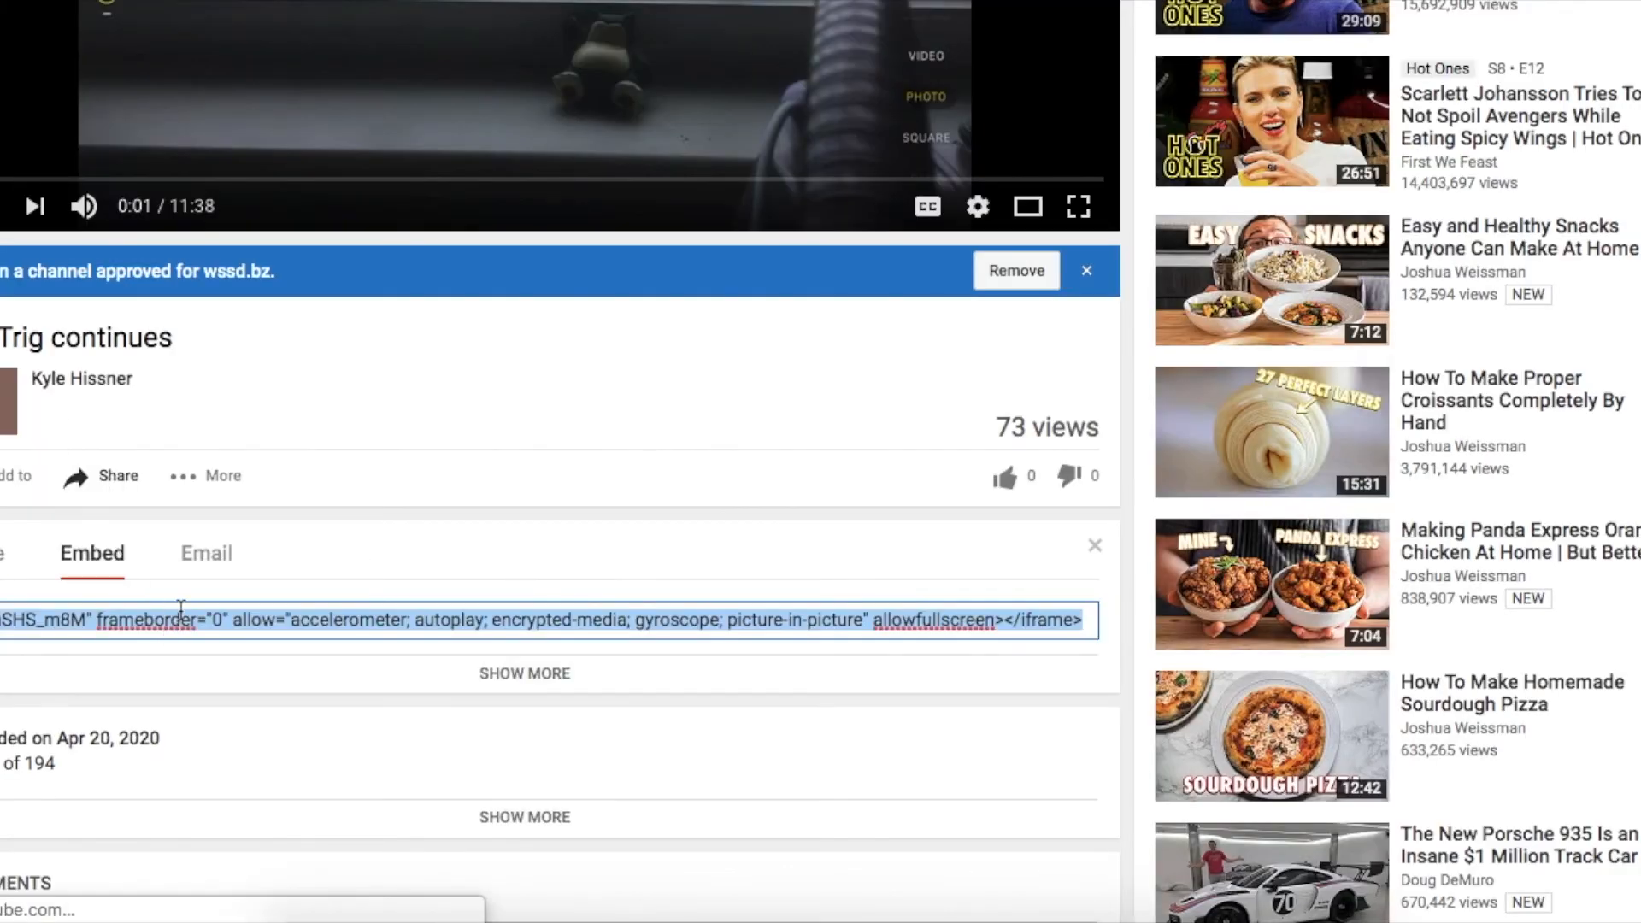
right_click(243, 633)
click(336, 552)
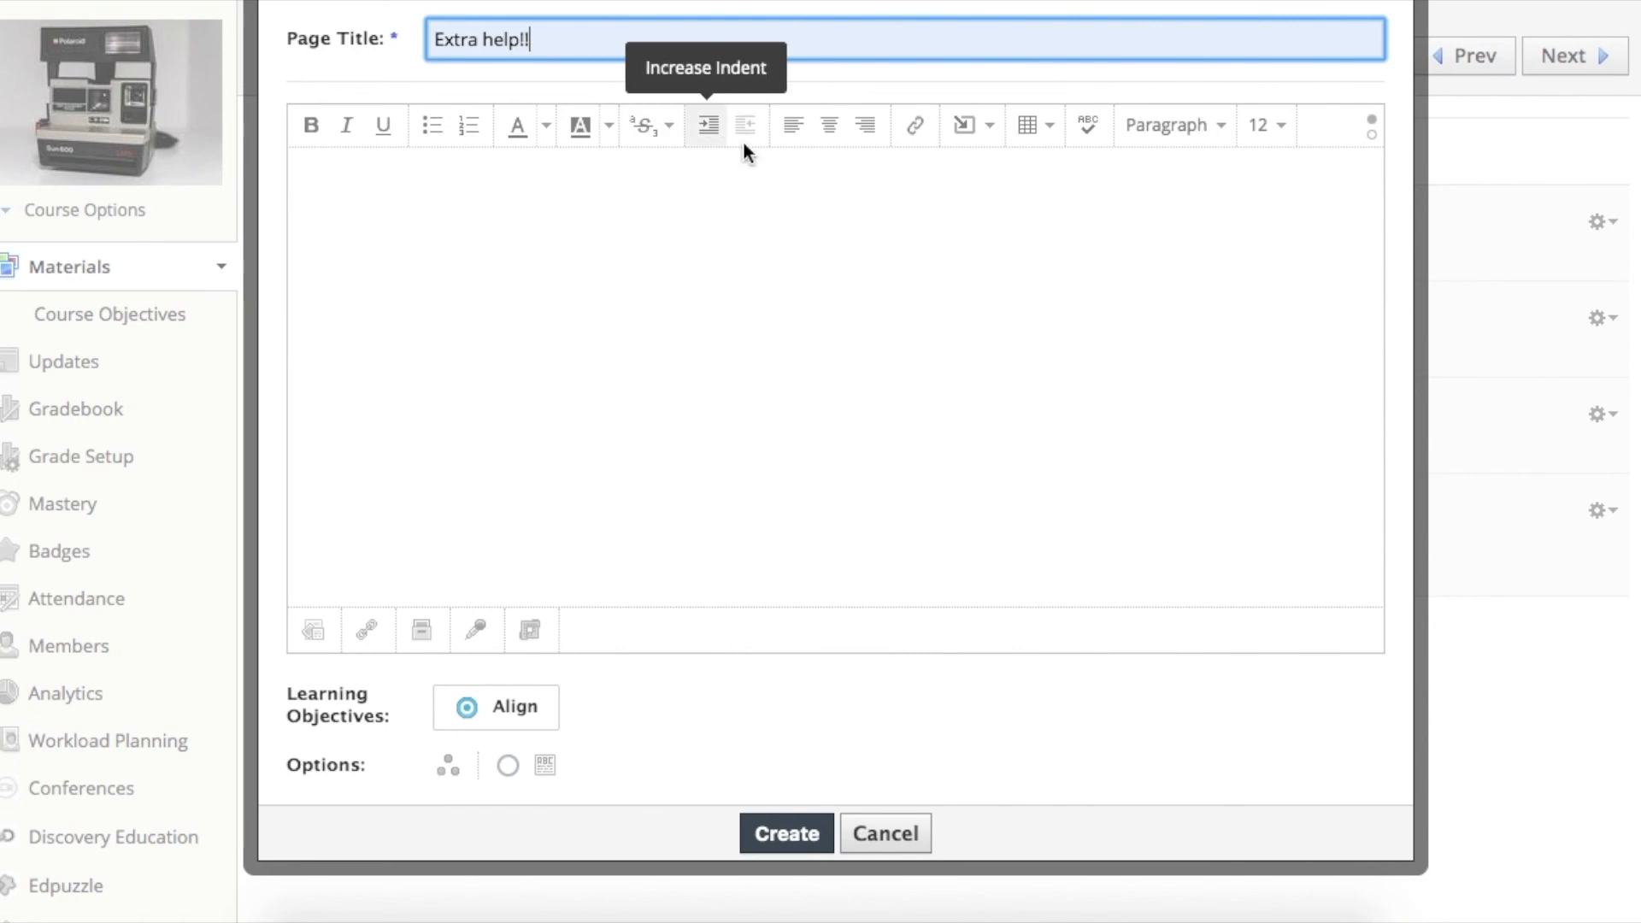
Insert the copied video embed code as web media in the "Extra help!!" page, and create the page.
click(982, 127)
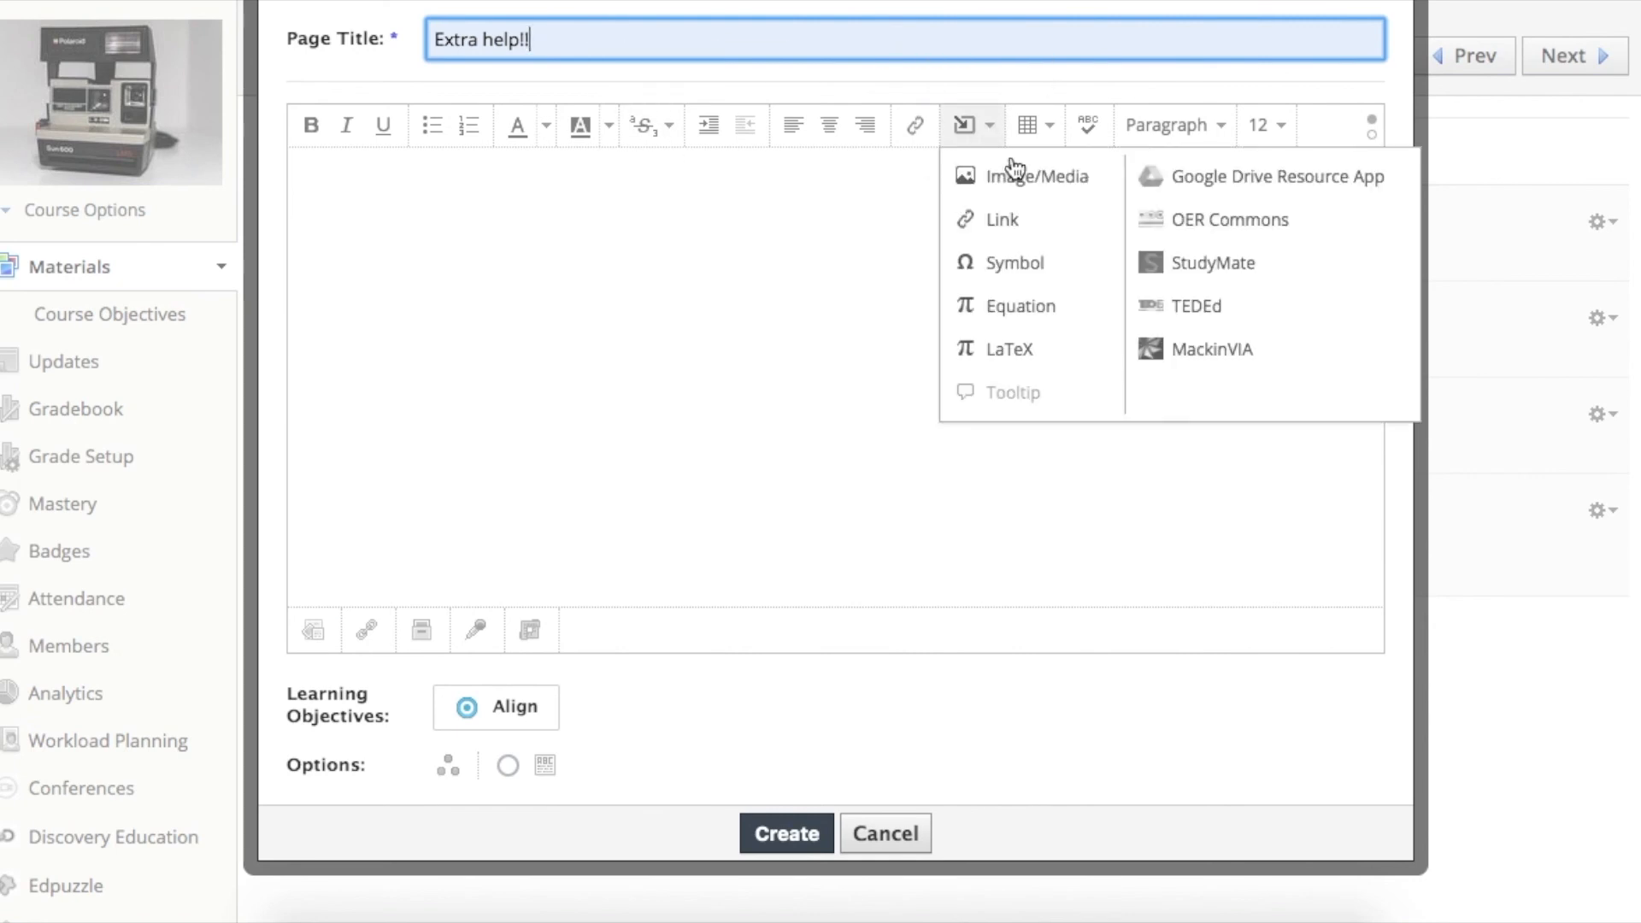
click(1109, 190)
click(858, 205)
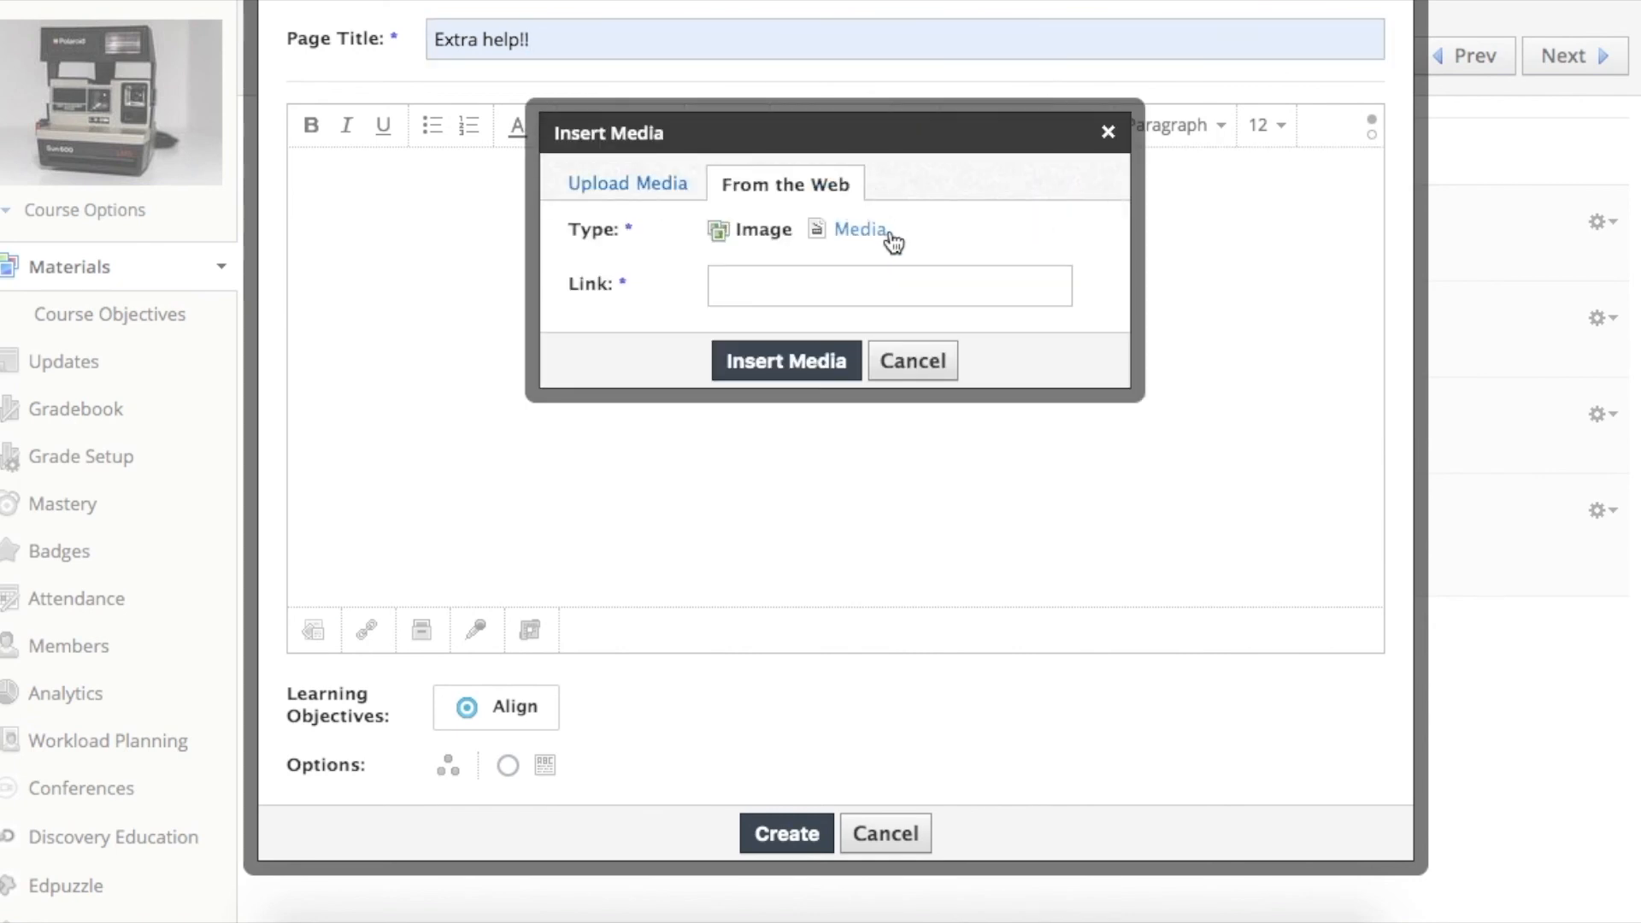
click(890, 239)
click(886, 286)
right_click(788, 291)
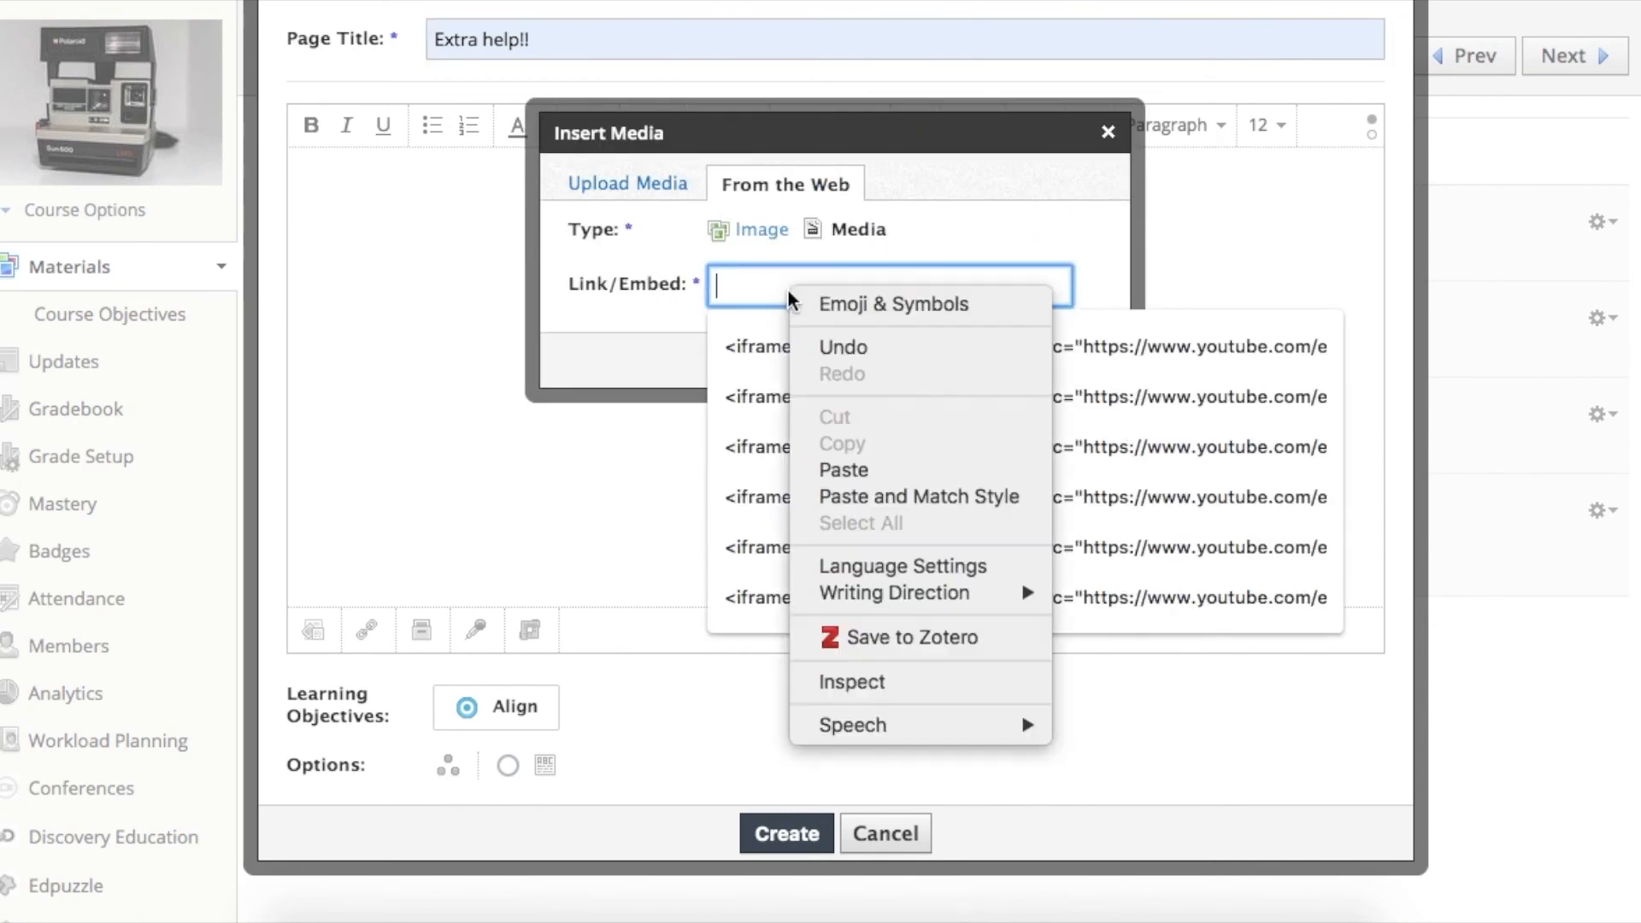
click(859, 469)
click(745, 361)
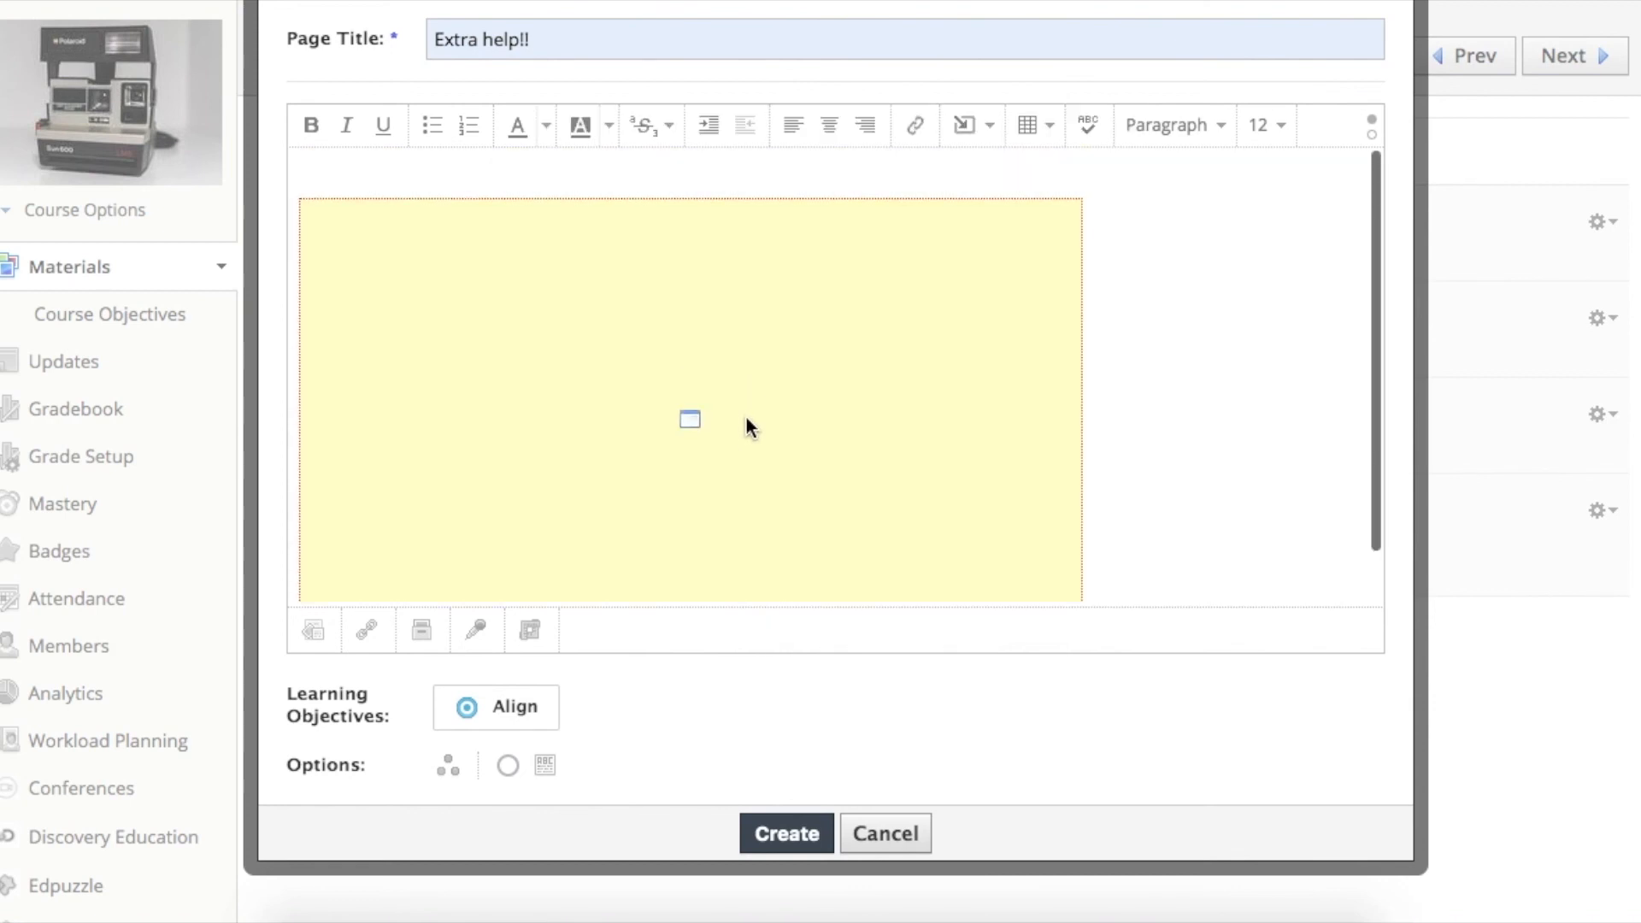
click(790, 835)
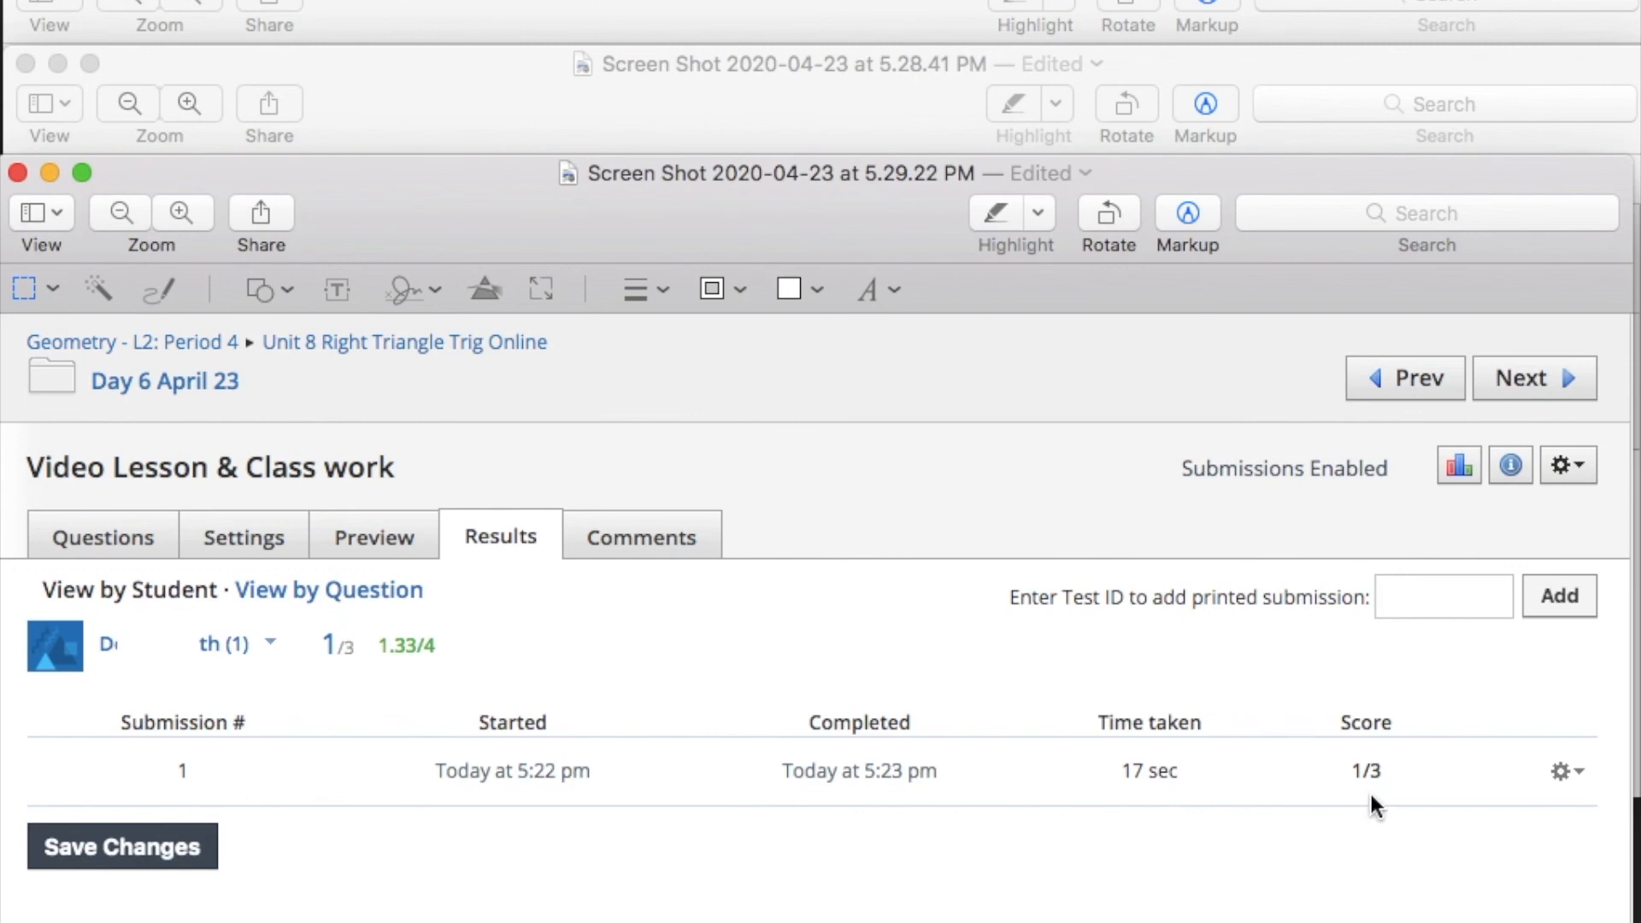
Bring the Period 3 screenshot of the Video Lesson & Class work results to the front.
click(889, 149)
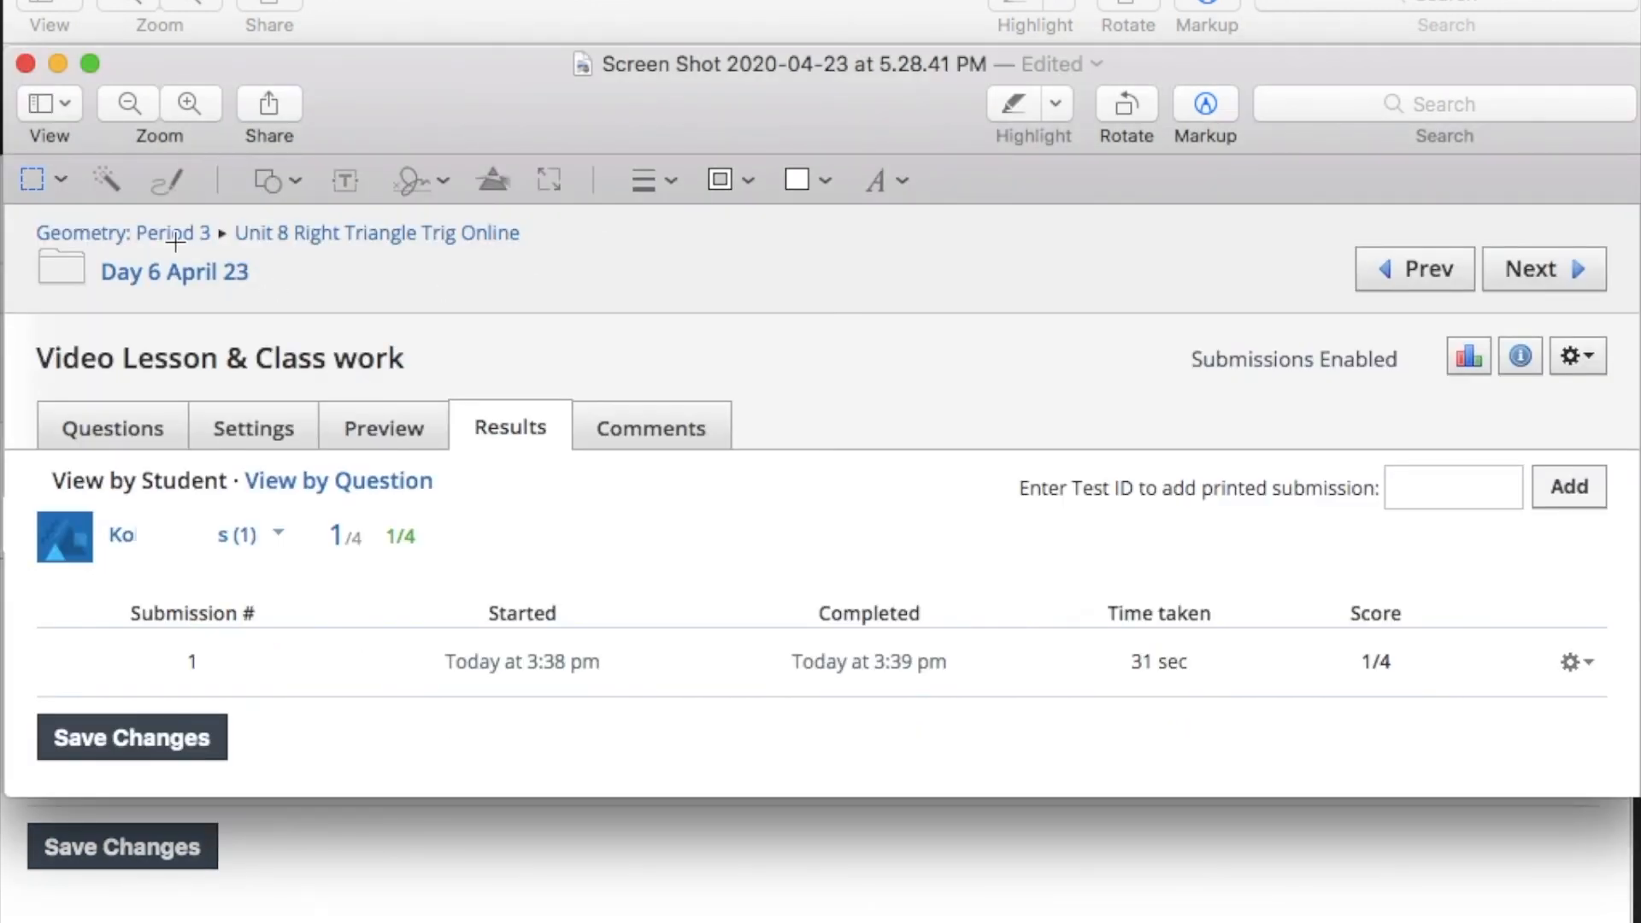